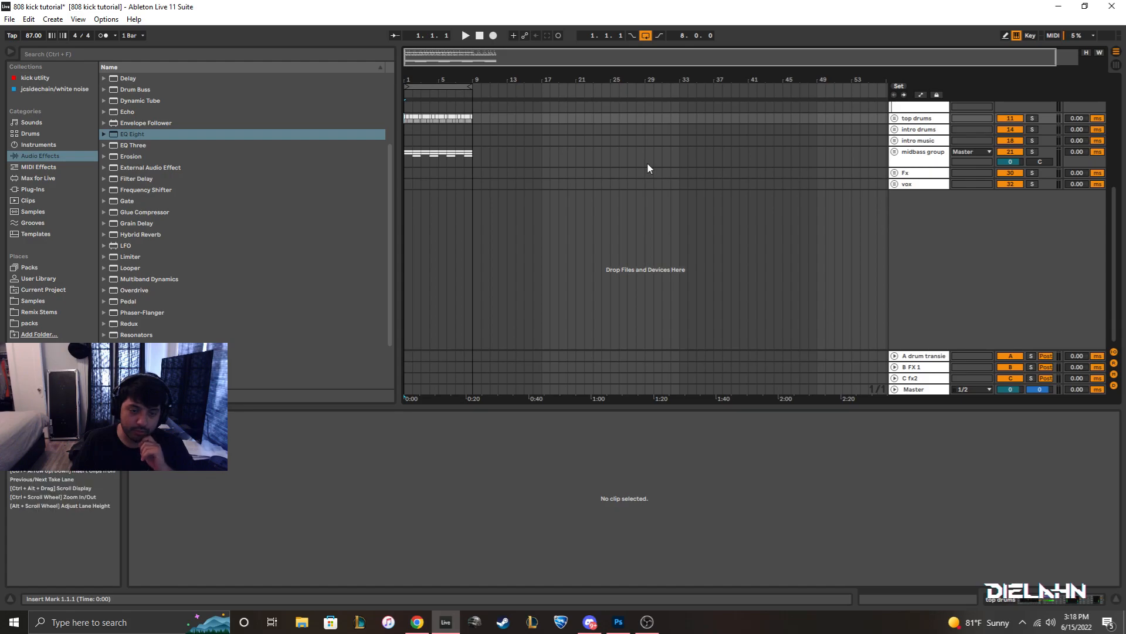
# Fold the 10 Audio track and solo the K/S group to hear the kick and snare.
pyautogui.scroll(5, 622, 183)
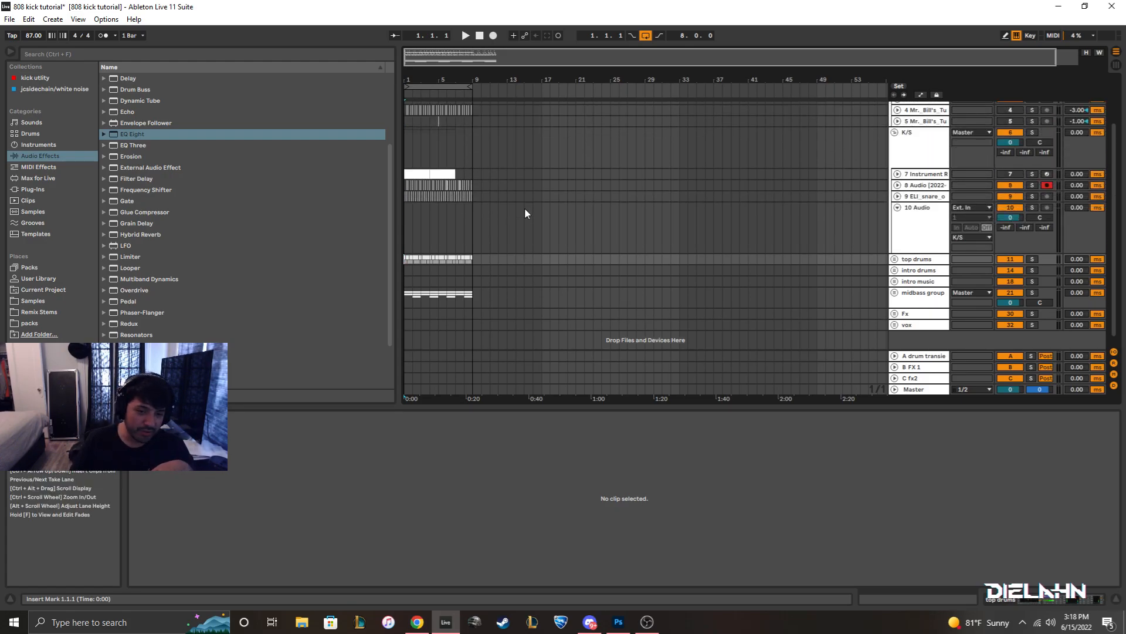
pyautogui.moveTo(407, 78); pyautogui.dragTo(404, 82)
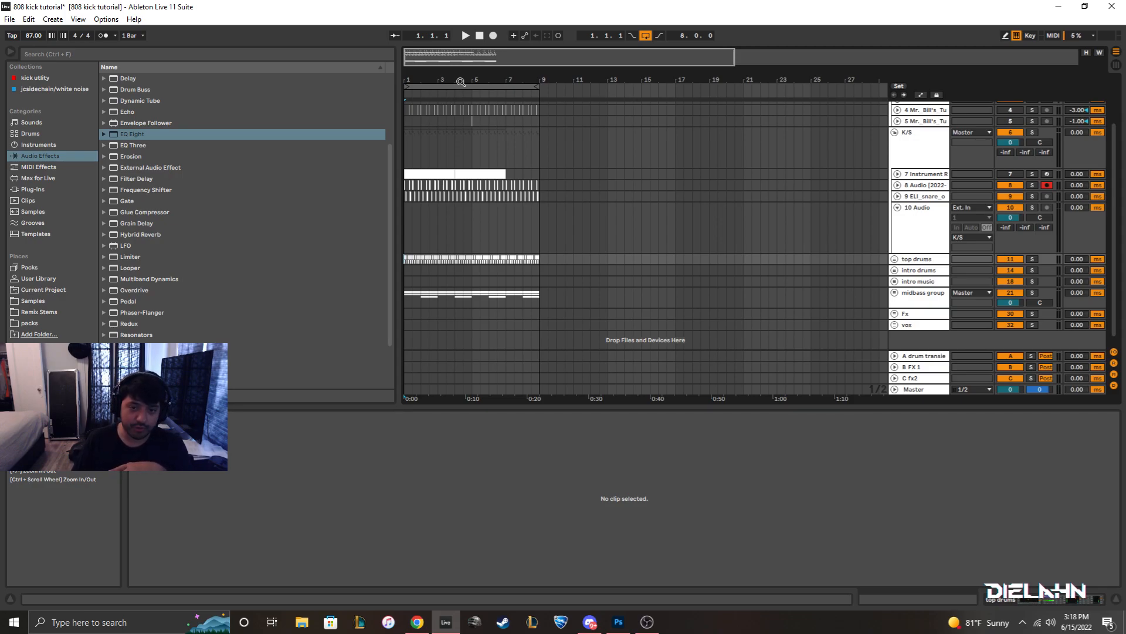
pyautogui.click(898, 208)
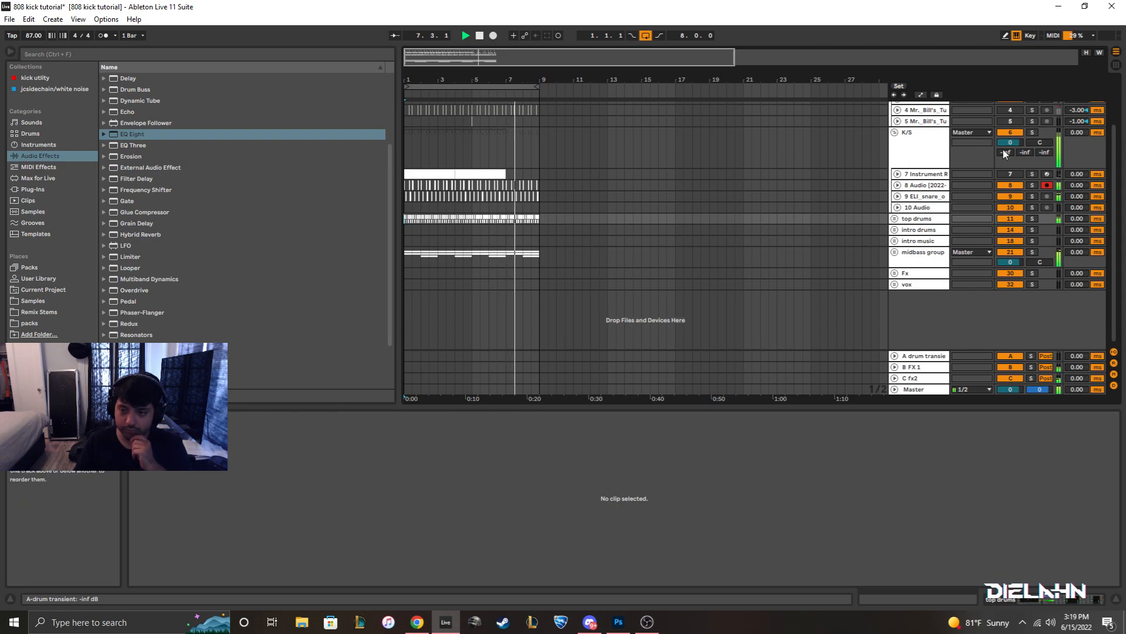
pyautogui.click(936, 147)
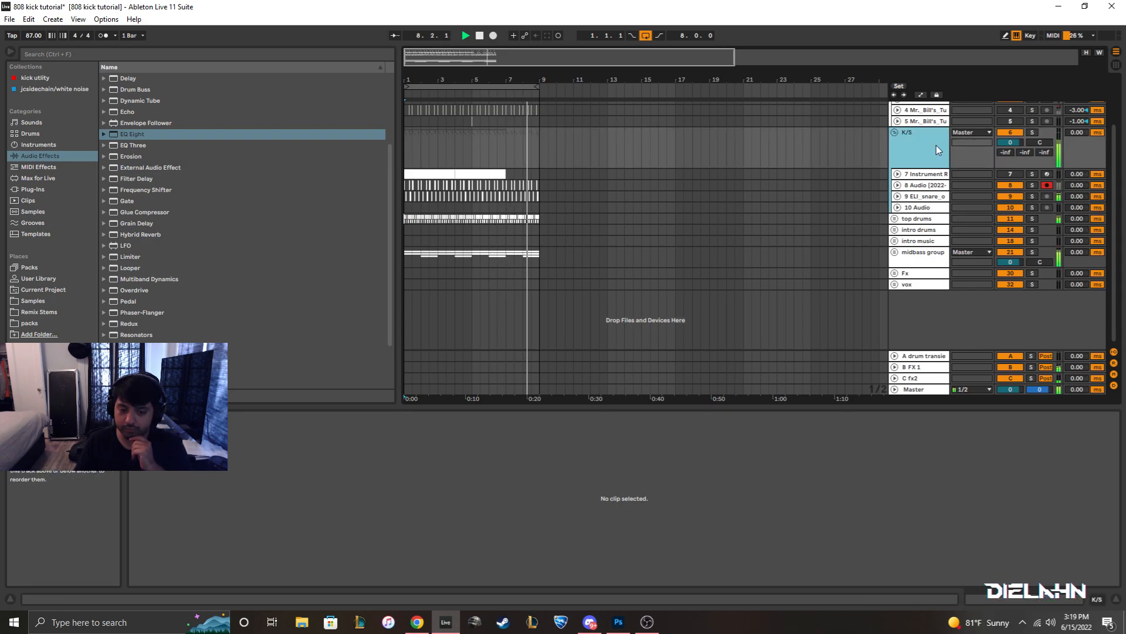
pyautogui.click(1033, 132)
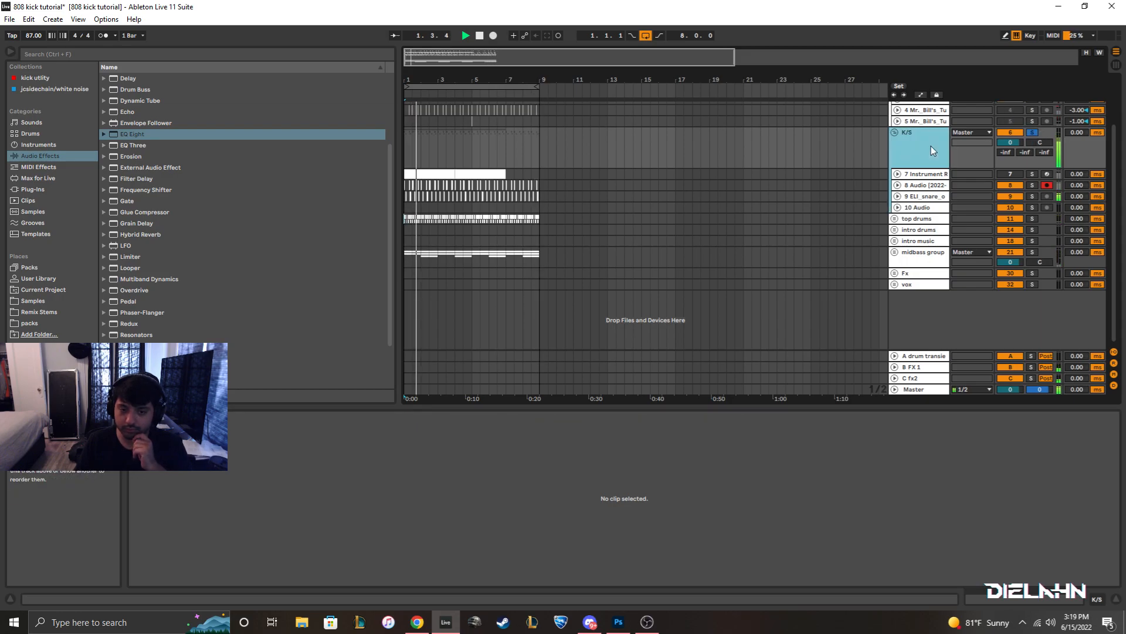
# Unfold the 8 Audio and 7 Instrument Rack tracks inside the K/S group.
pyautogui.click(897, 185)
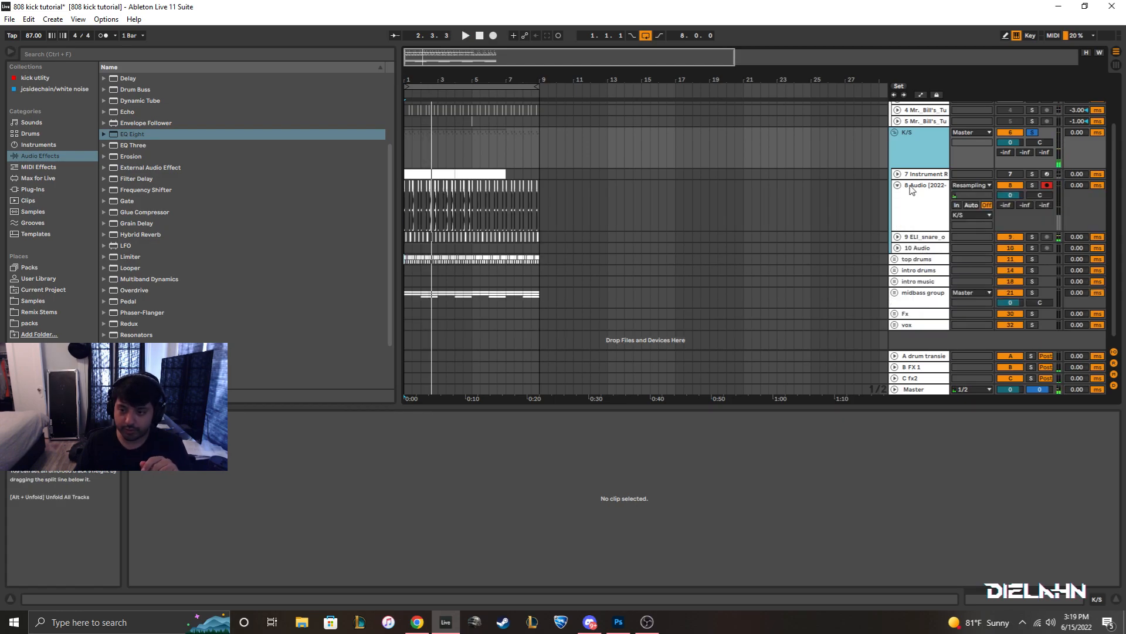
pyautogui.click(905, 186)
pyautogui.click(898, 175)
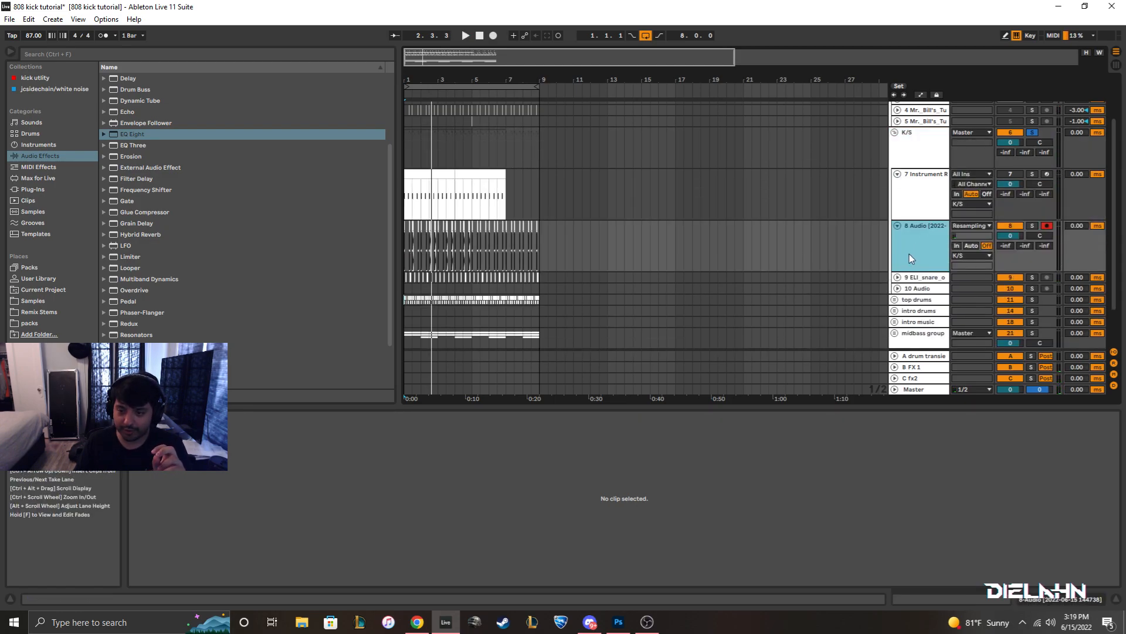
# Solo and play the 8 Audio kick track, and make its lane taller.
pyautogui.click(1035, 224)
pyautogui.press('space')
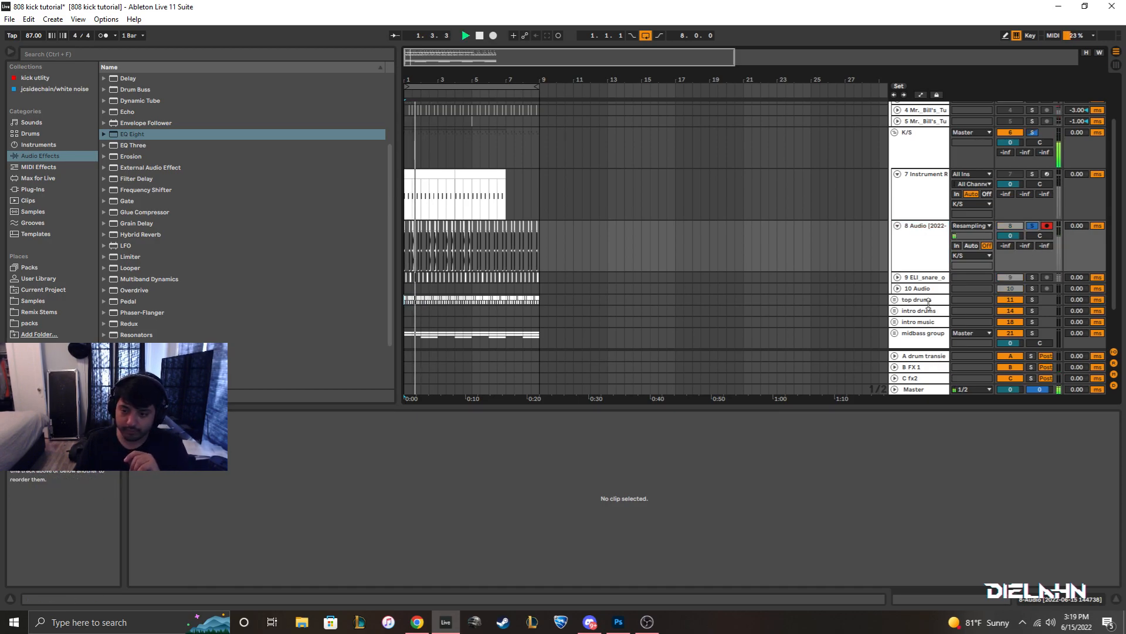
pyautogui.click(897, 225)
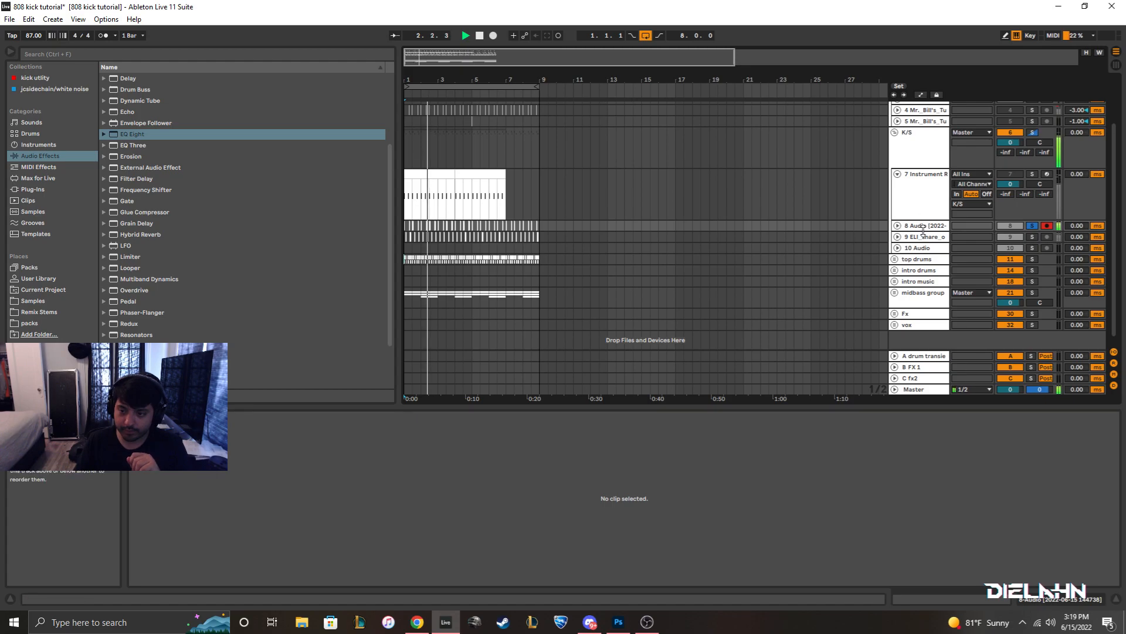
pyautogui.moveTo(923, 231); pyautogui.dragTo(922, 301)
# Try sending the 8 Audio track to the drum transient return at 0, stop playback and reset the send to -inf.
pyautogui.moveTo(1008, 247); pyautogui.dragTo(1016, 241)
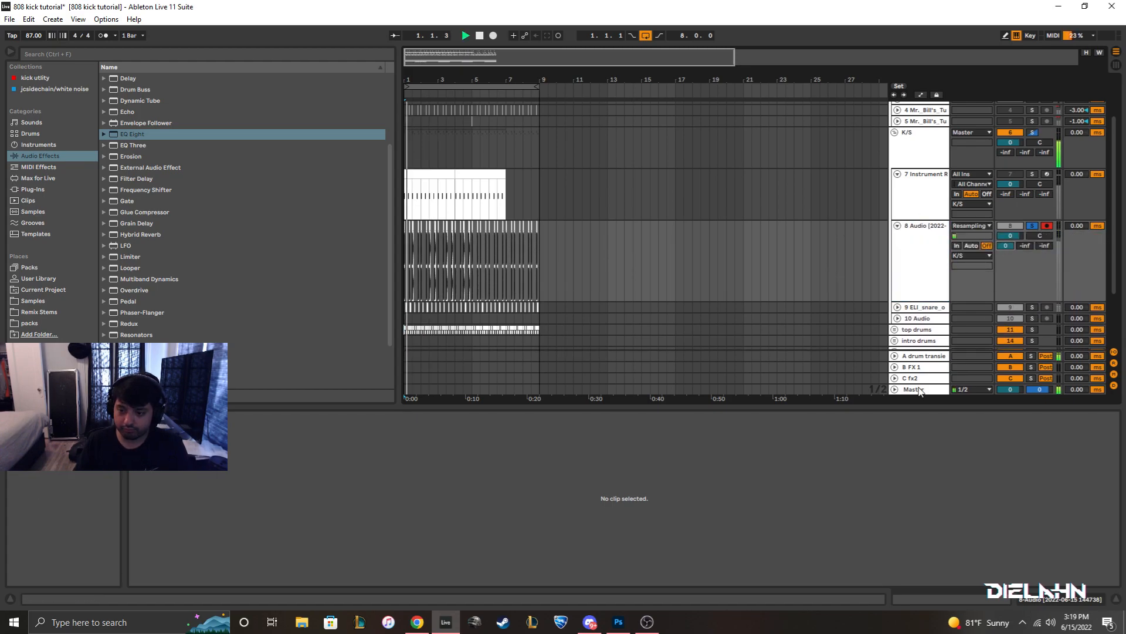
pyautogui.click(920, 391)
pyautogui.press('space')
pyautogui.doubleClick(1006, 246)
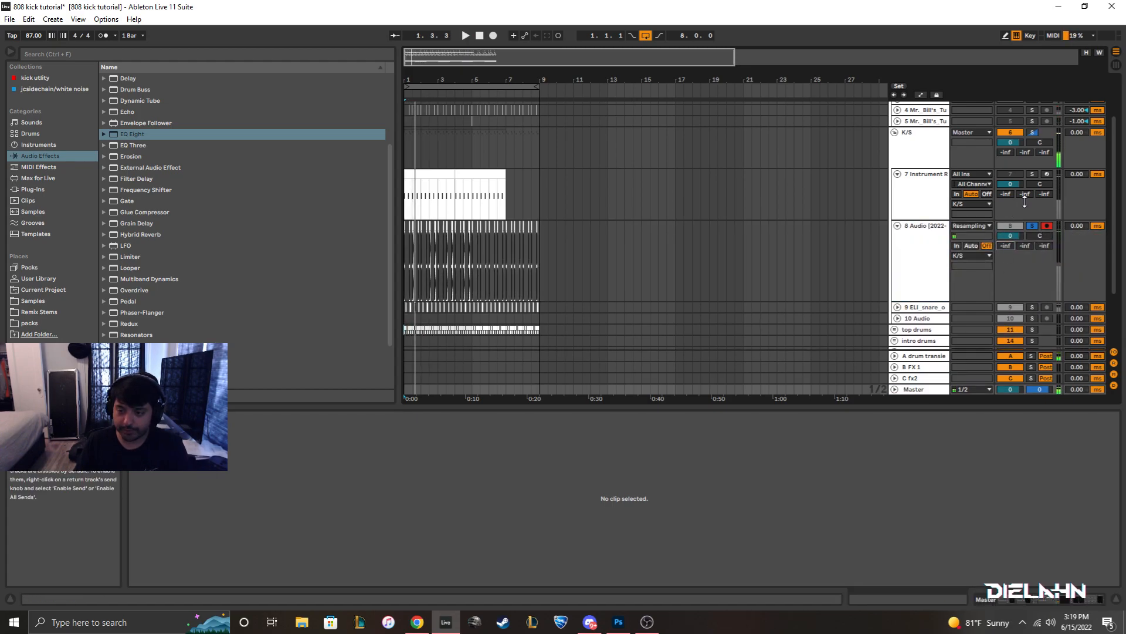
# Unsolo the 8 Audio track and inspect the waveform of its first kick clip at bar 1.
pyautogui.click(1033, 226)
pyautogui.moveTo(409, 80); pyautogui.dragTo(567, 81)
pyautogui.click(432, 225)
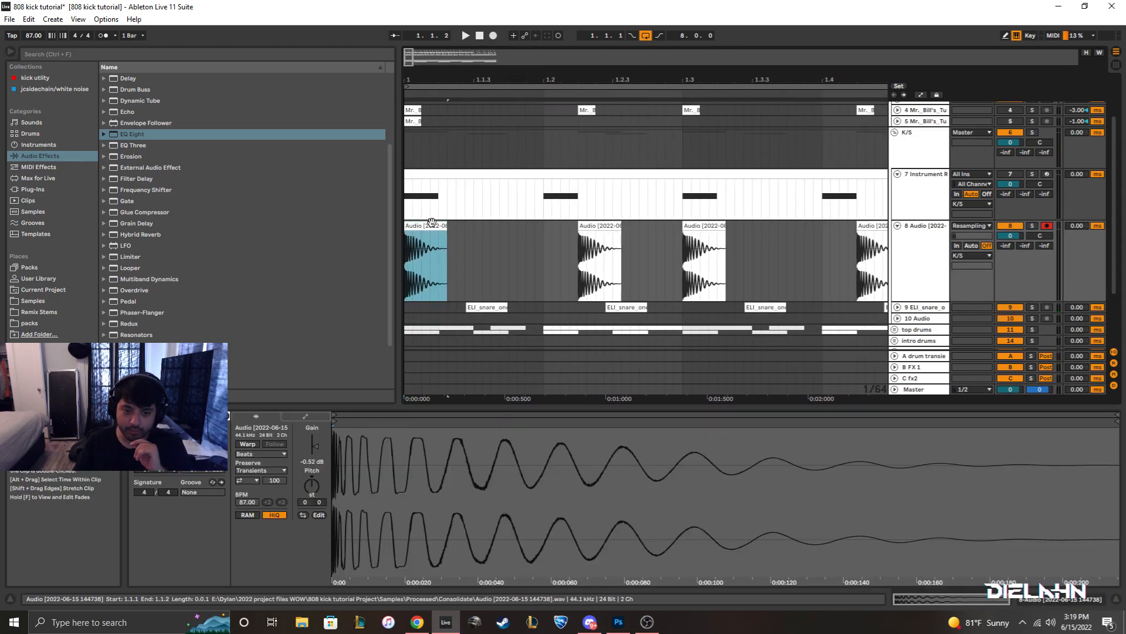
# Show the devices of the 7 Instrument Rack track and select its low chain to view the 808 sample.
pyautogui.click(911, 216)
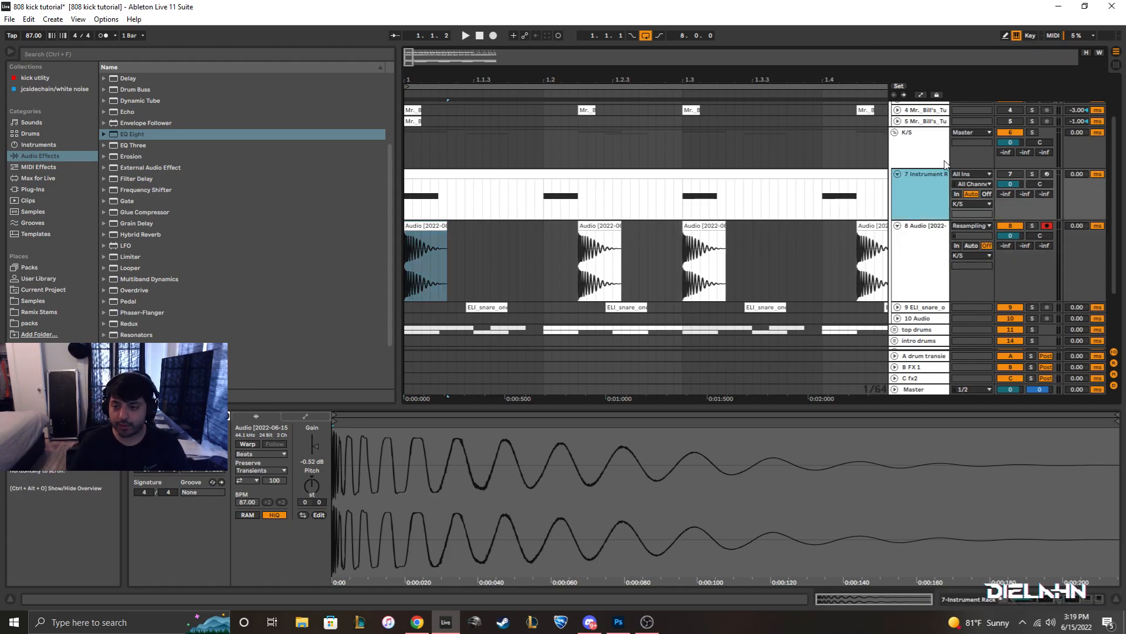
pyautogui.doubleClick(929, 193)
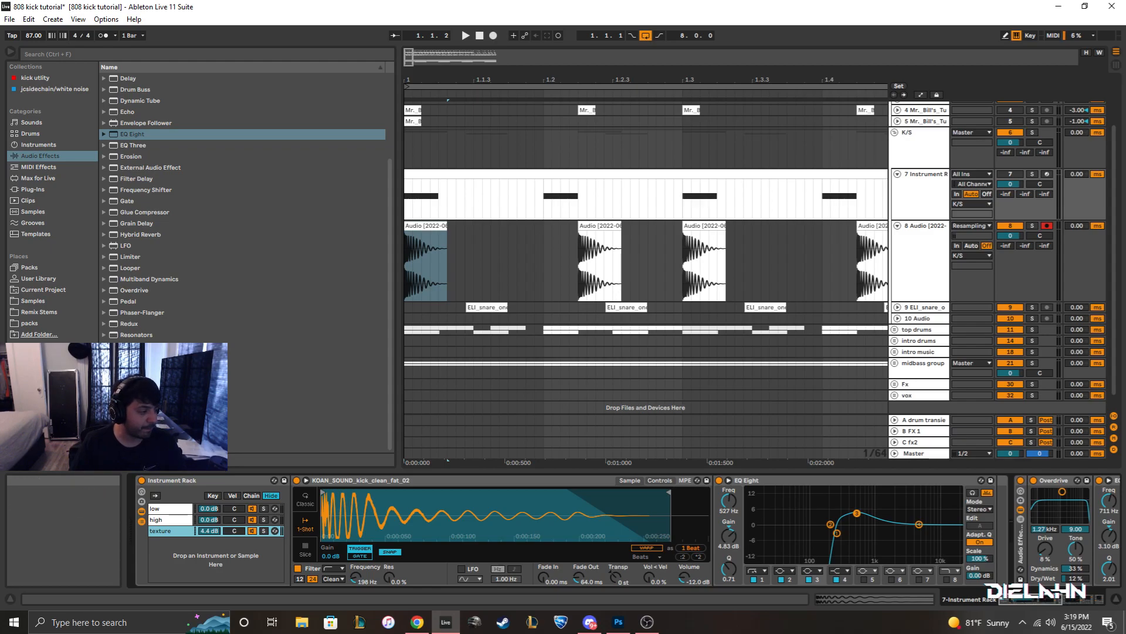
pyautogui.click(170, 509)
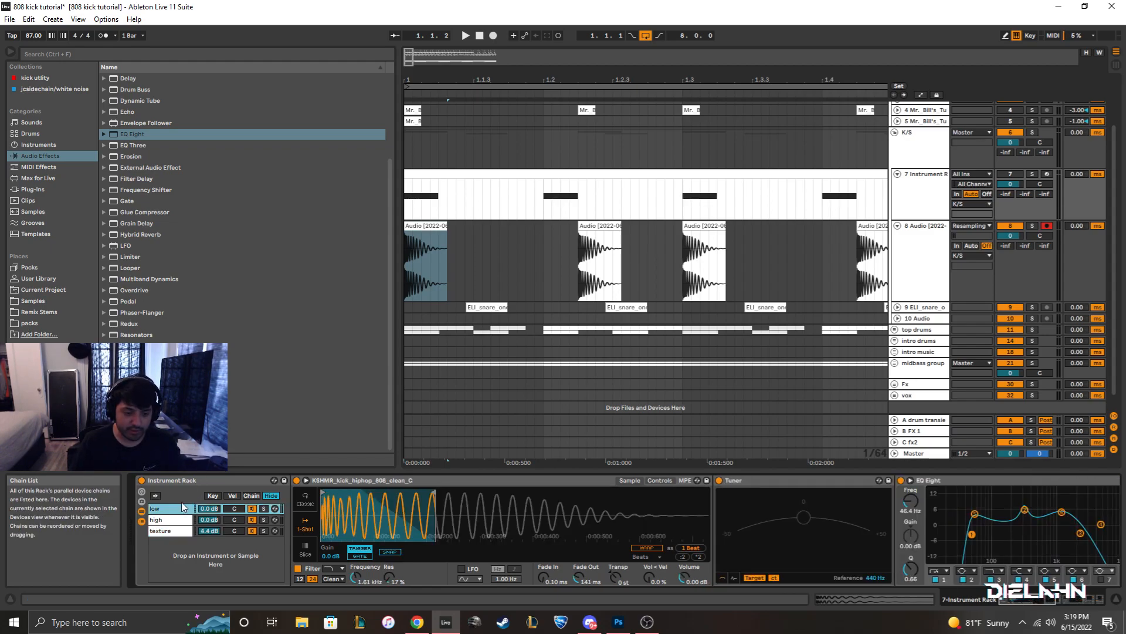
pyautogui.rightClick(384, 514)
pyautogui.click(364, 527)
# Audition the rack's low, high and texture chains by soloing each one in turn.
pyautogui.click(263, 508)
pyautogui.press('space')
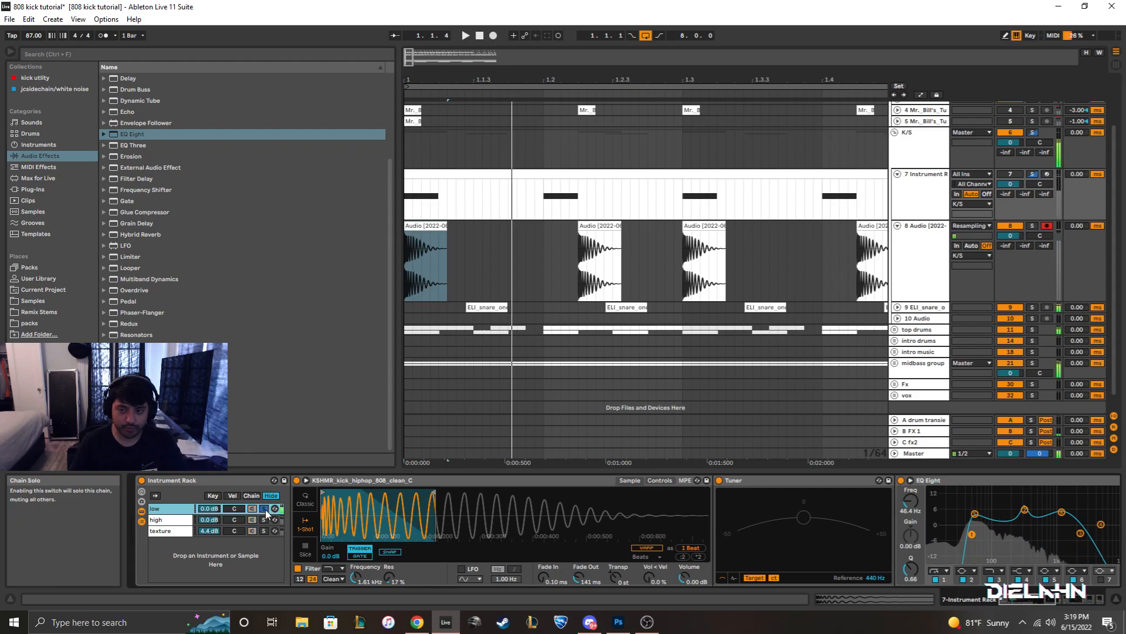
pyautogui.press('space')
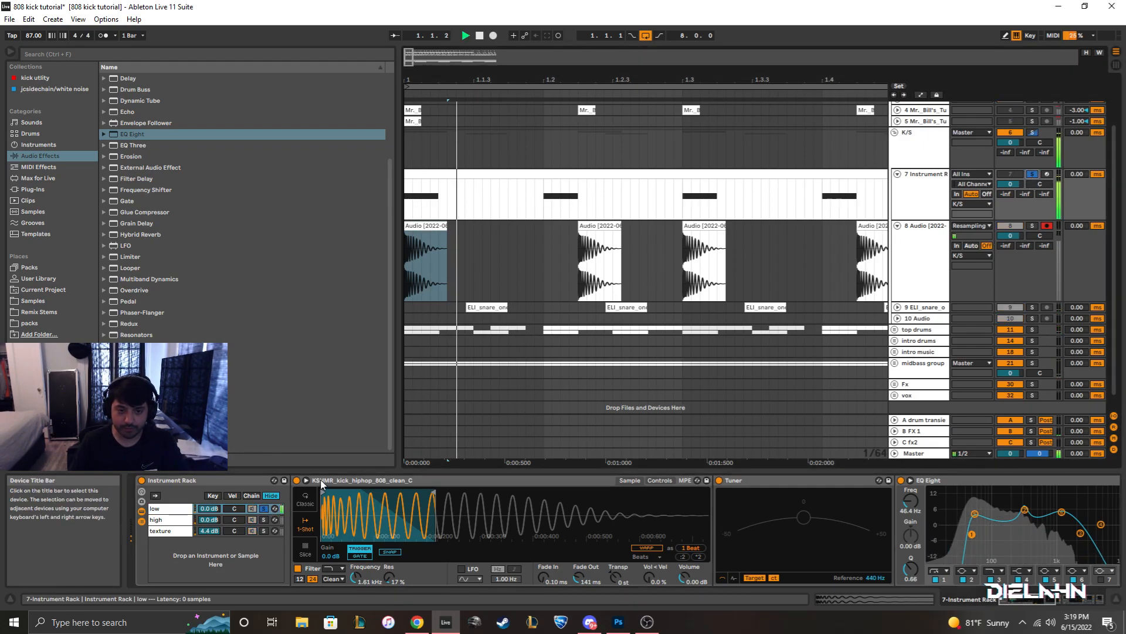
pyautogui.click(263, 520)
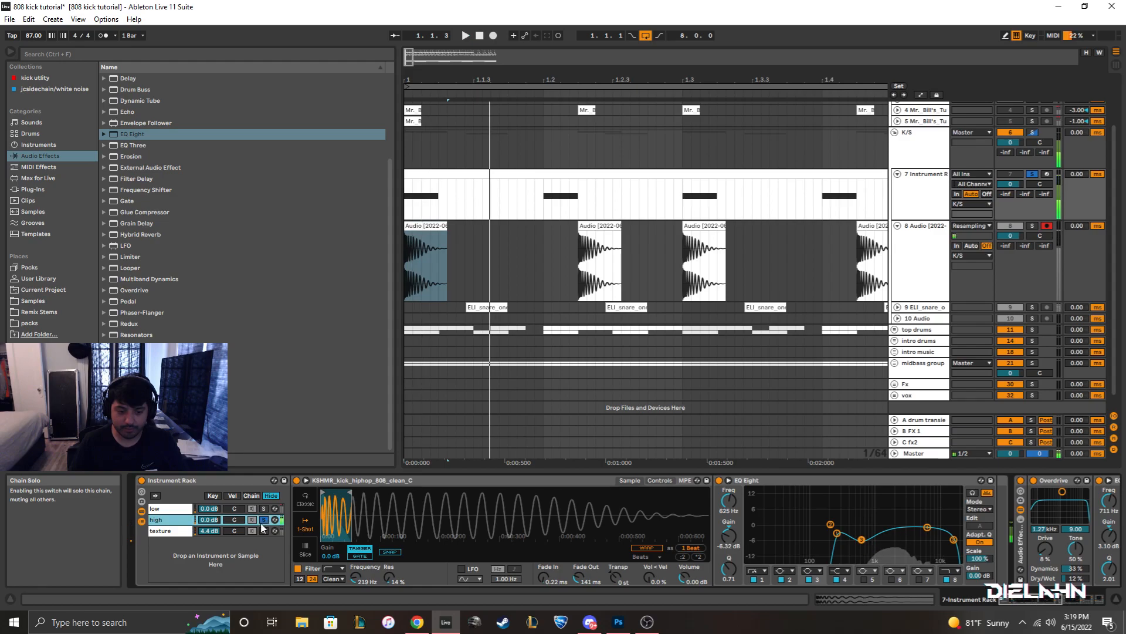
pyautogui.click(263, 531)
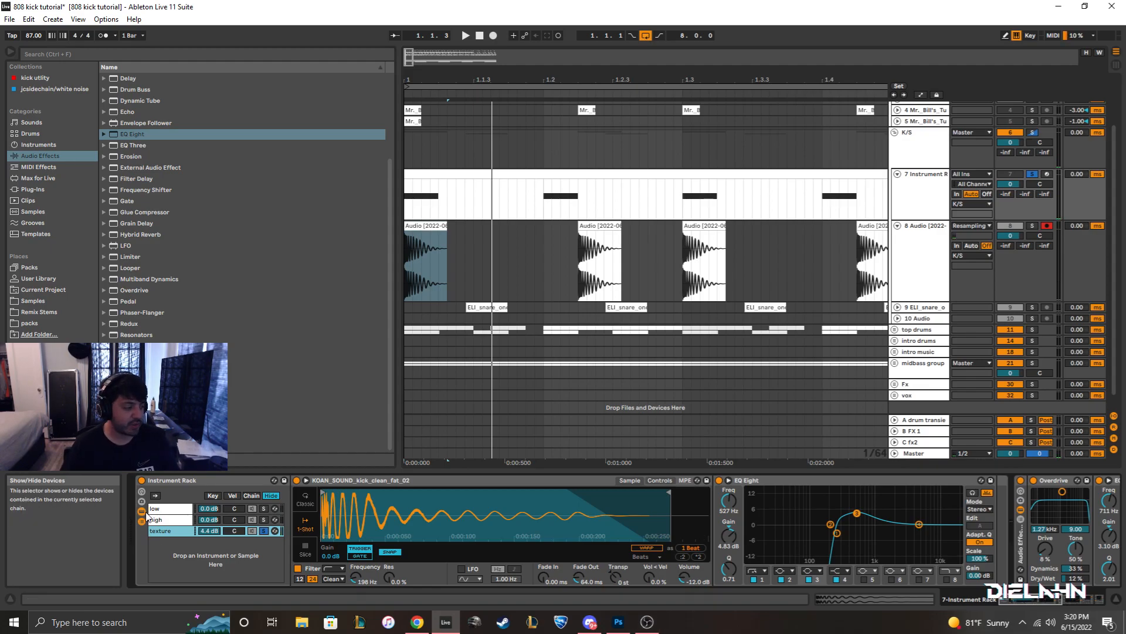
# Insert a new MIDI track below 7 Instrument Rack and load an empty Simpler on it.
pyautogui.click(917, 166)
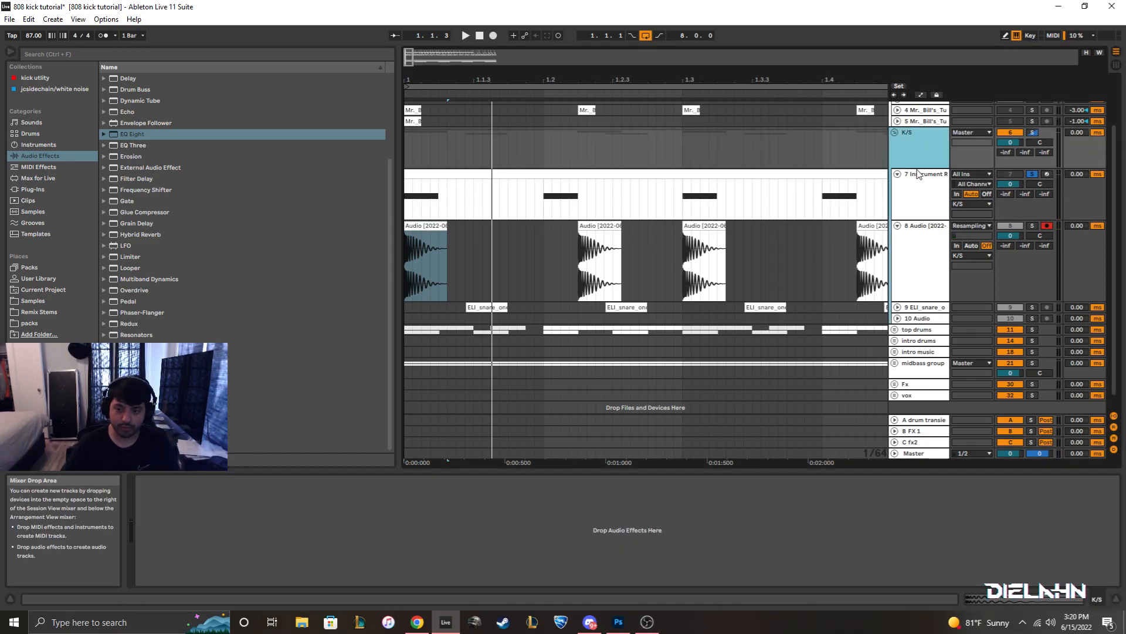
pyautogui.rightClick(914, 186)
pyautogui.click(961, 282)
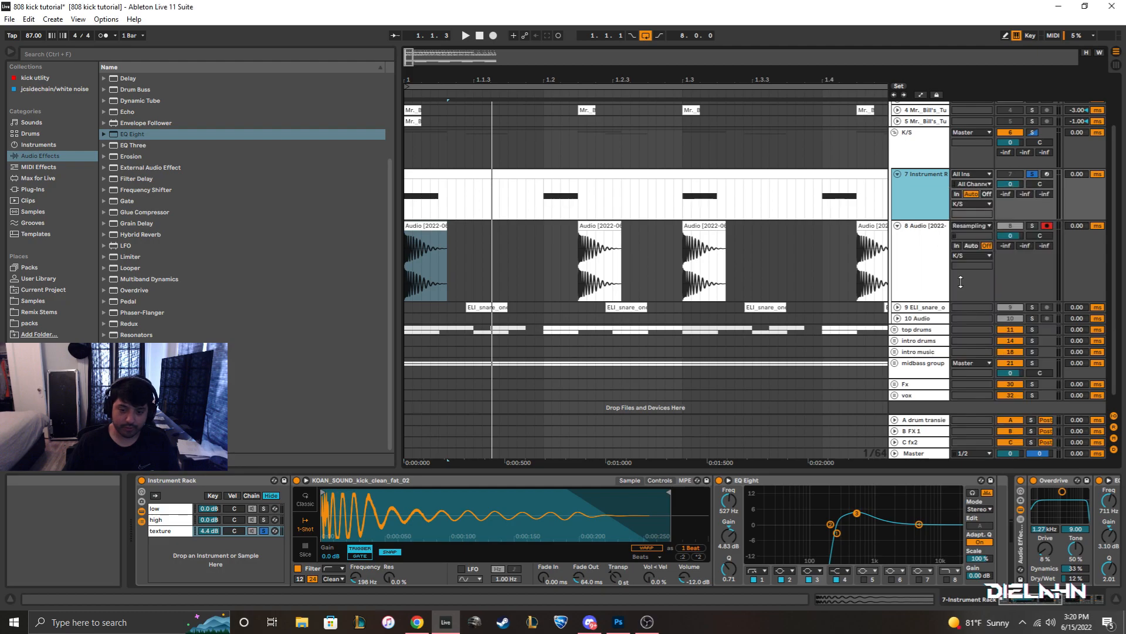
pyautogui.click(41, 146)
pyautogui.doubleClick(122, 190)
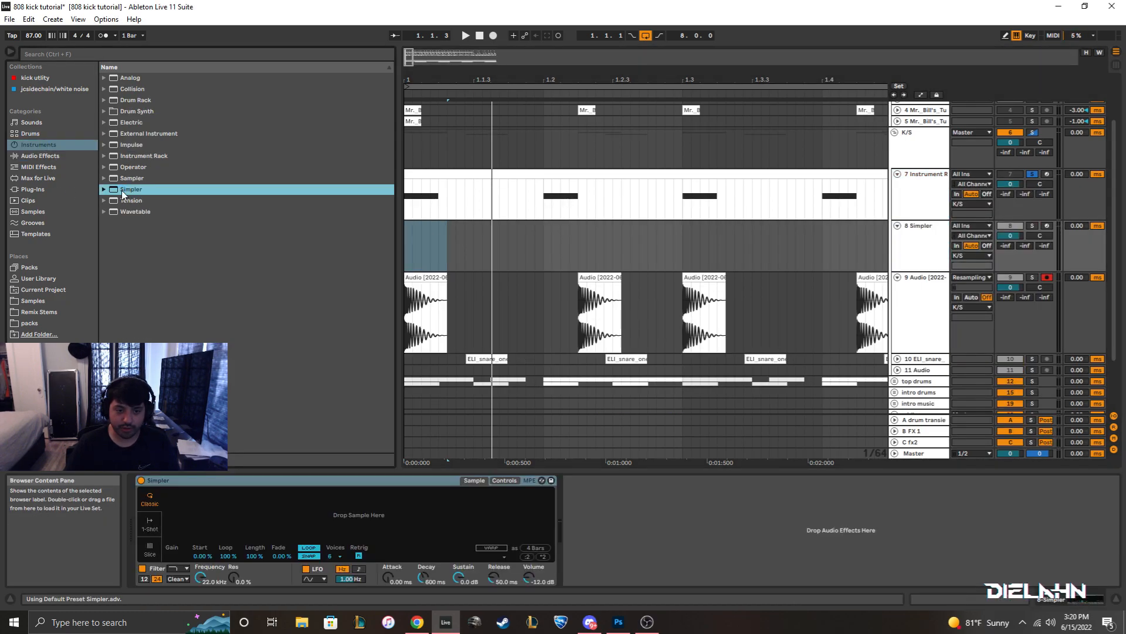
pyautogui.click(196, 481)
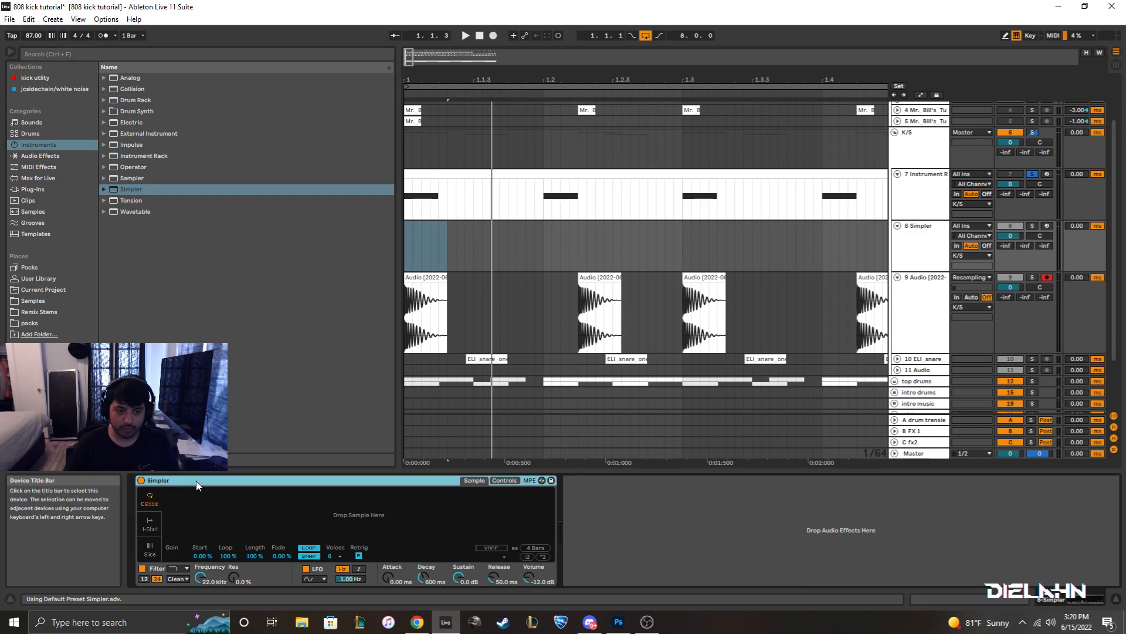
# Browse to the packs folder, play the 9 Audio kick track in solo, and reselect the Simpler track.
pyautogui.click(36, 325)
pyautogui.click(428, 311)
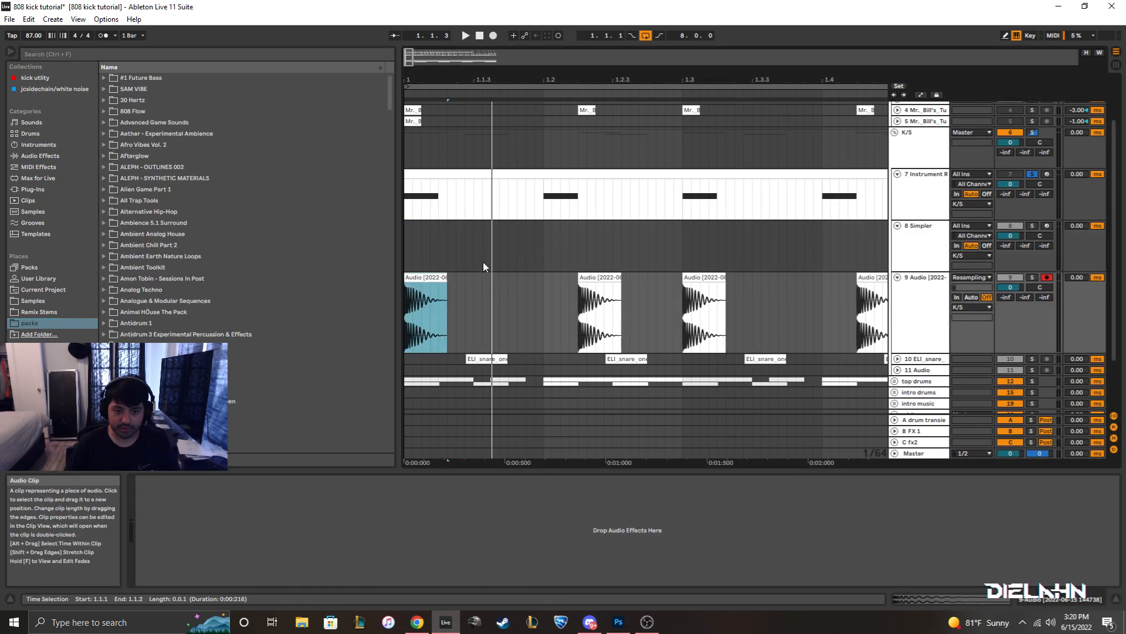
pyautogui.click(1033, 277)
pyautogui.click(918, 246)
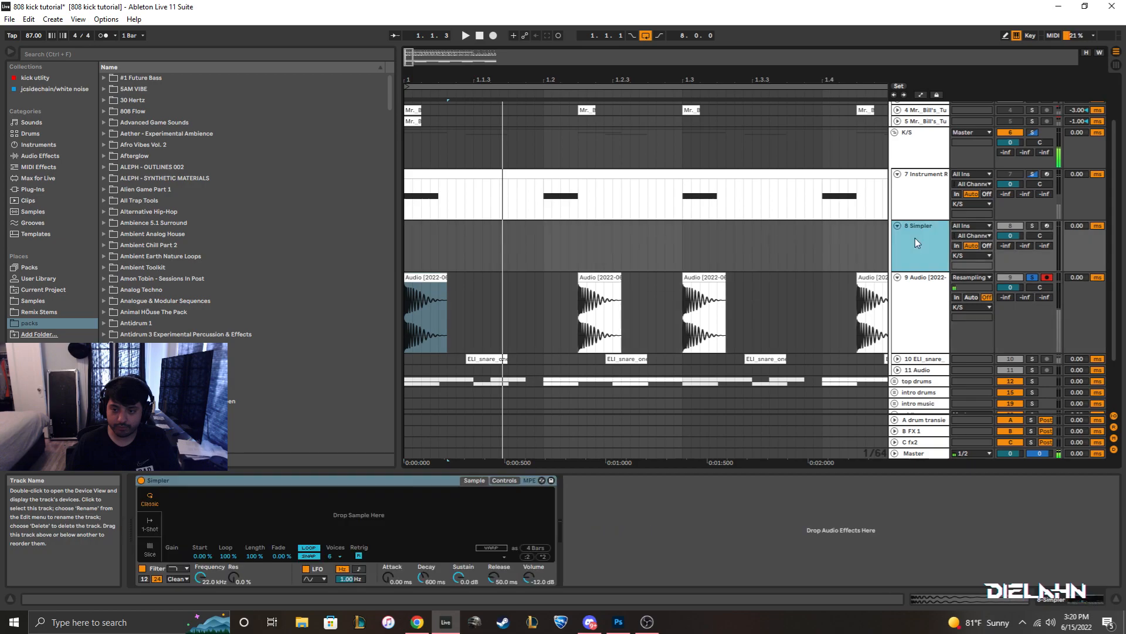
# Search the packs for 808 and for kshmr, and load KSHMR_kick_hiphop_808_clean_C.wav from Sounds of KSHMR Vol. 4 into Simpler.
pyautogui.click(87, 53)
pyautogui.write('808')
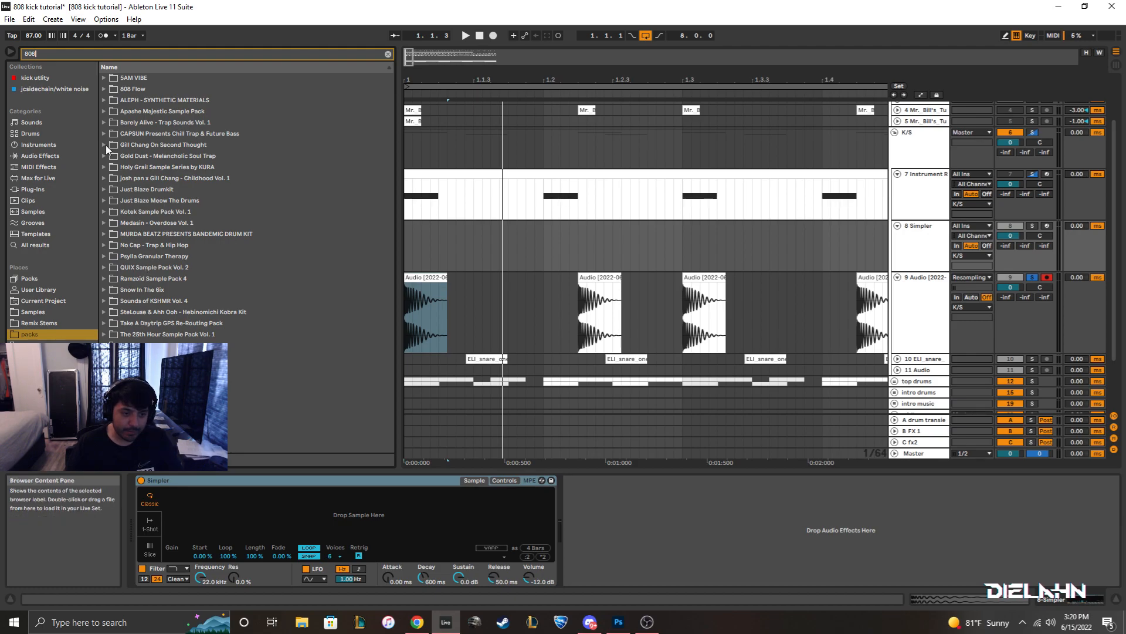
pyautogui.doubleClick(75, 51)
pyautogui.write('kshmr')
pyautogui.click(176, 156)
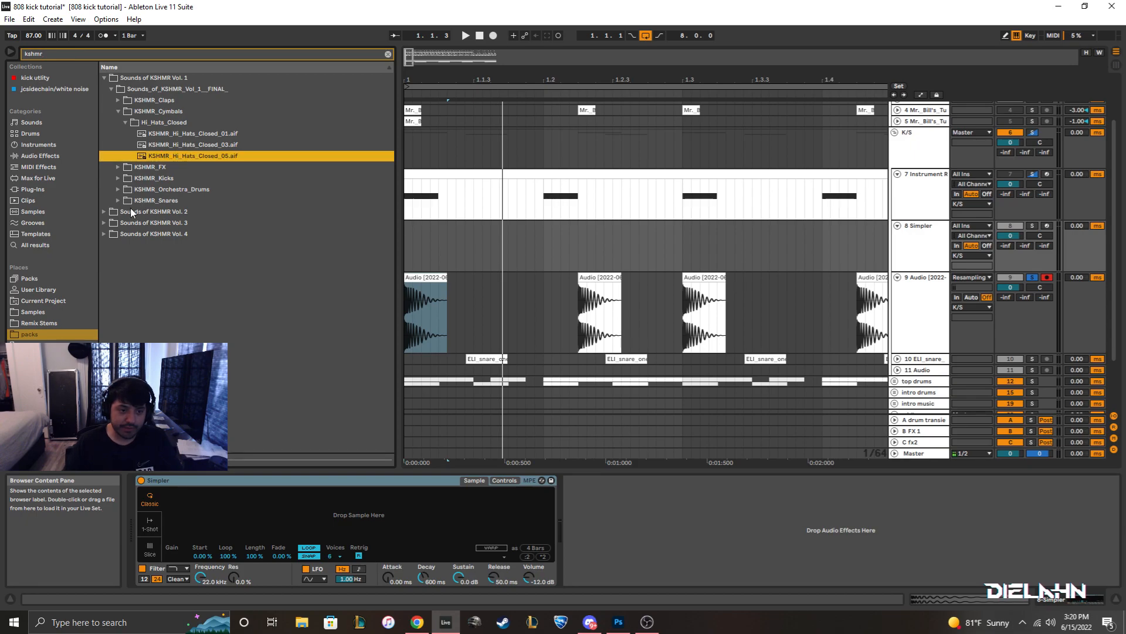
pyautogui.click(107, 237)
pyautogui.moveTo(167, 153); pyautogui.dragTo(329, 499)
# Group the new track's Simpler into an Instrument Rack and show the rack's macros and chain list.
pyautogui.click(909, 244)
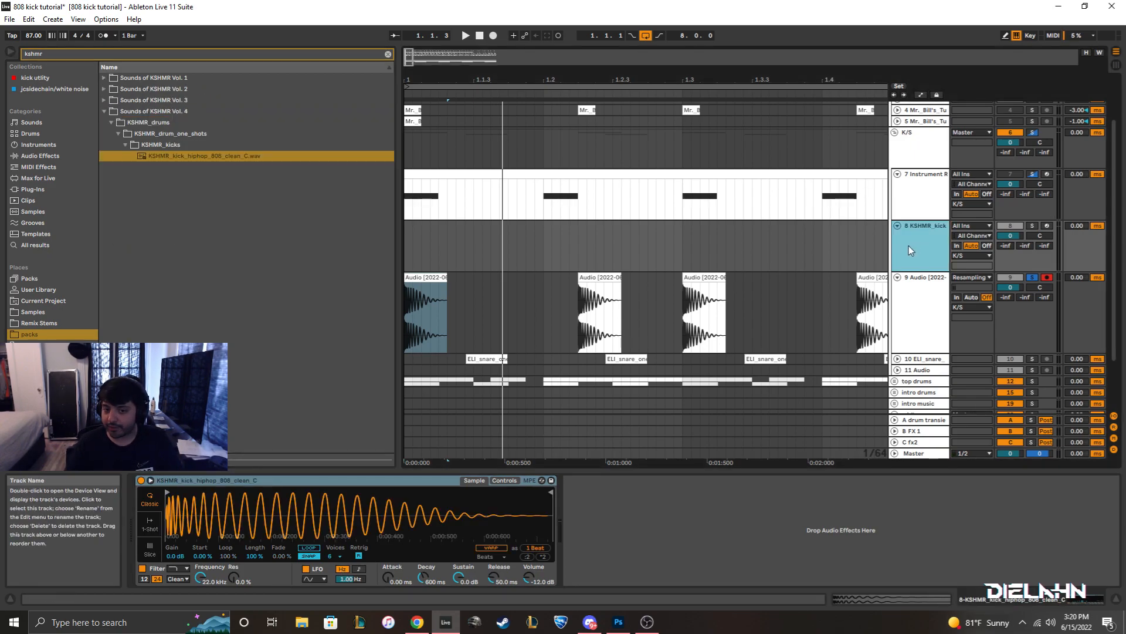
pyautogui.click(286, 476)
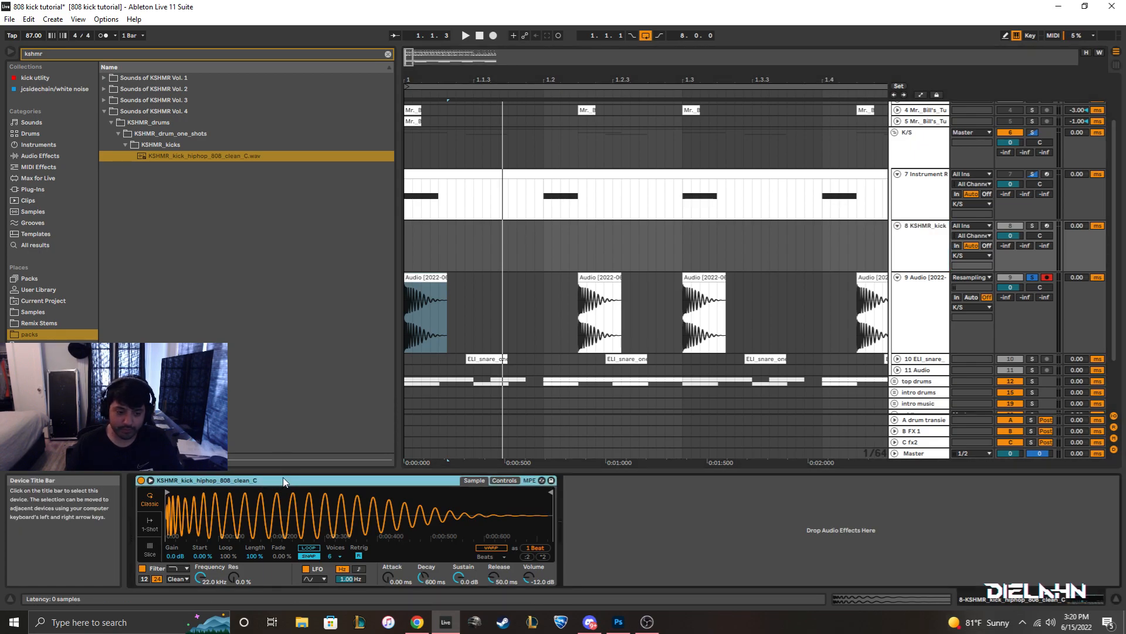
pyautogui.hotkey('ctrl', 'g')
pyautogui.click(141, 491)
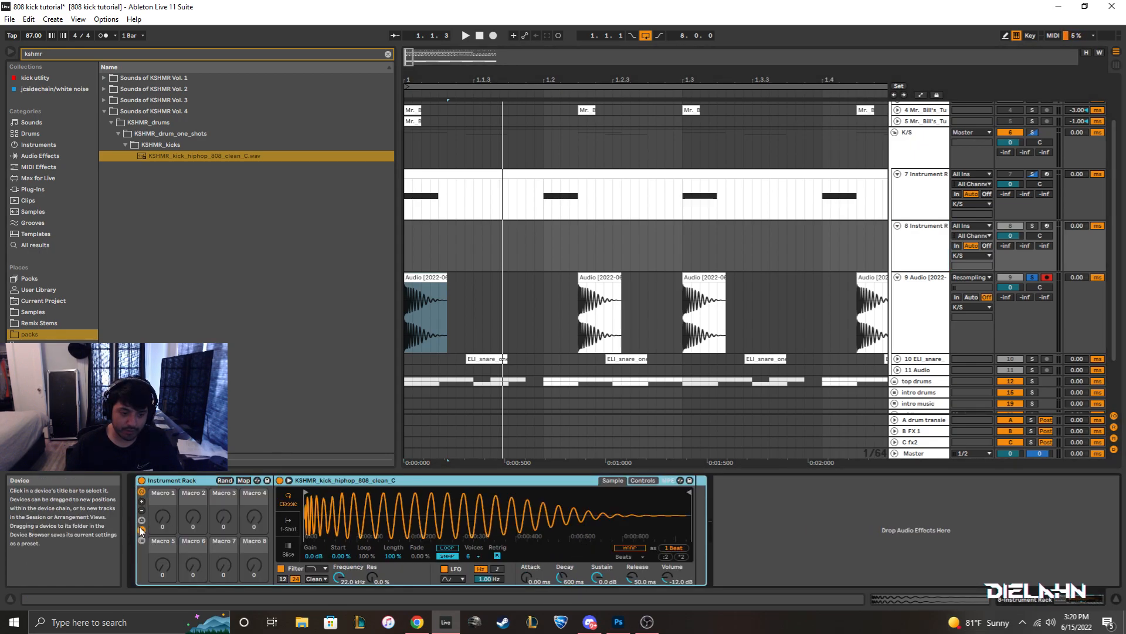
pyautogui.click(143, 538)
# Create an empty chain in the new rack and duplicate the KSHMR kick chain.
pyautogui.rightClick(297, 517)
pyautogui.click(312, 533)
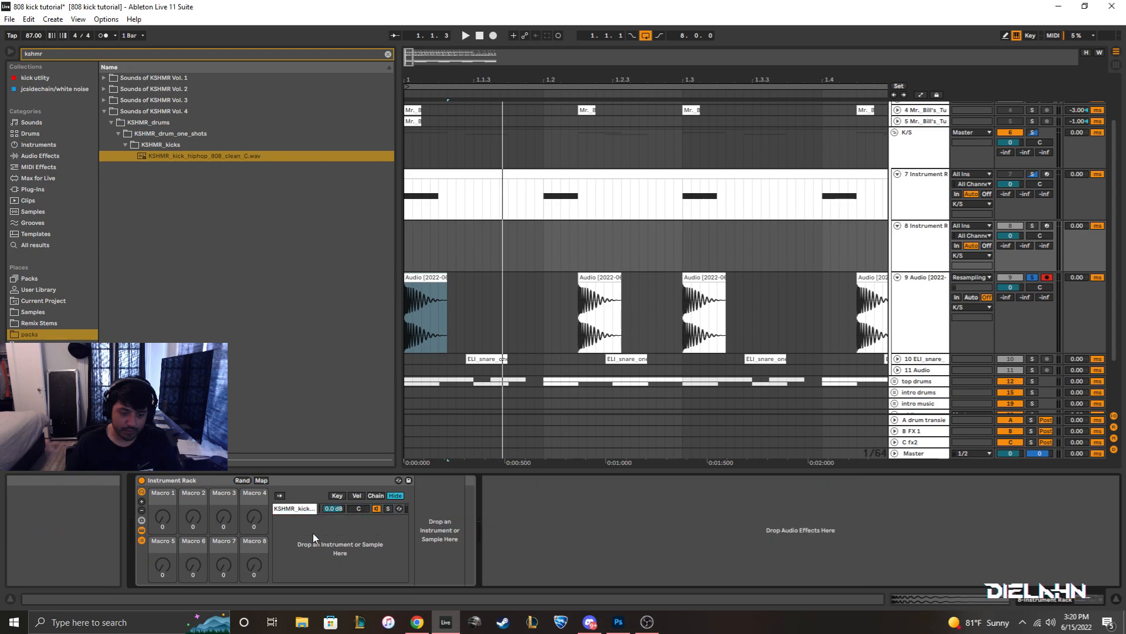
pyautogui.click(291, 510)
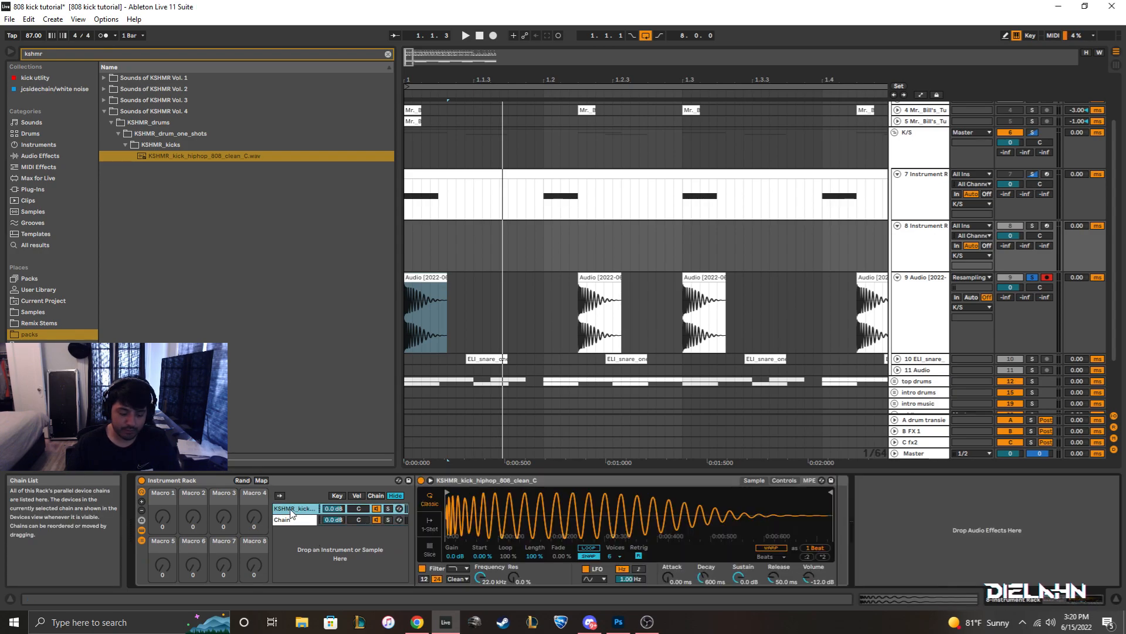
pyautogui.hotkey('ctrl', 'd')
# Rename the empty chain to "texture".
pyautogui.click(289, 531)
pyautogui.rightClick(290, 530)
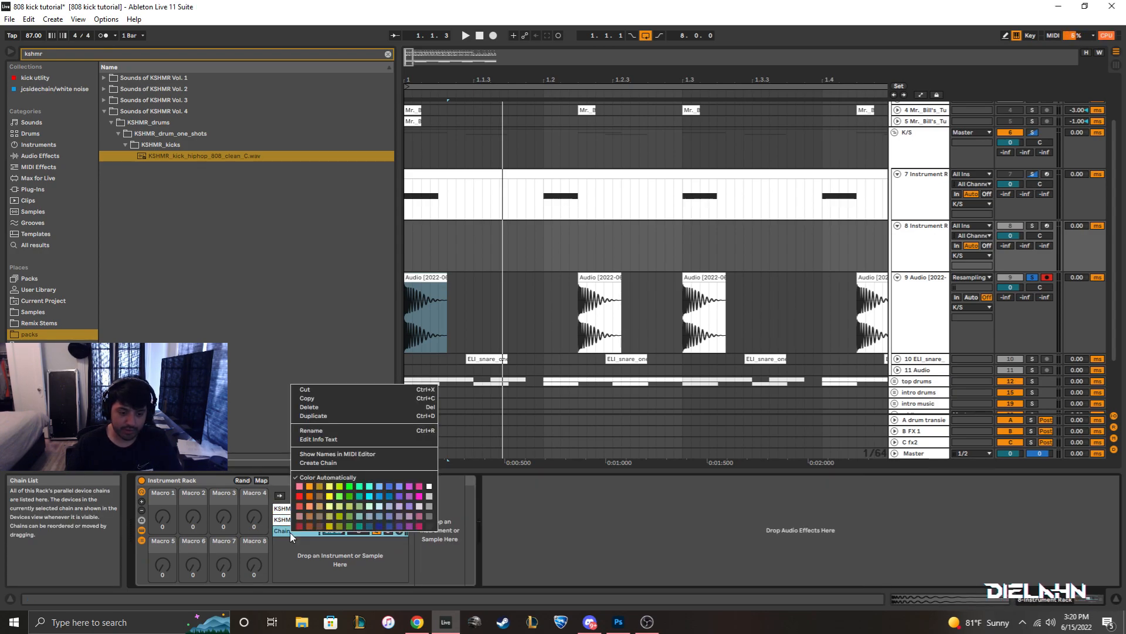
pyautogui.click(315, 432)
pyautogui.write('texture')
pyautogui.press('Return')
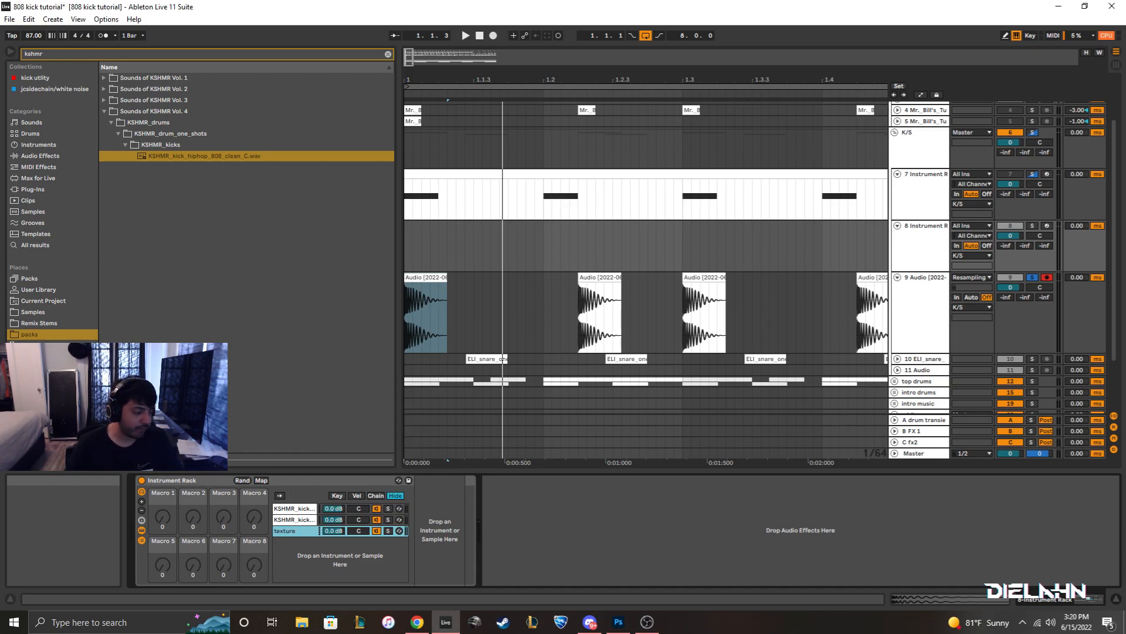
pyautogui.hotkey('alt', 'Tab')
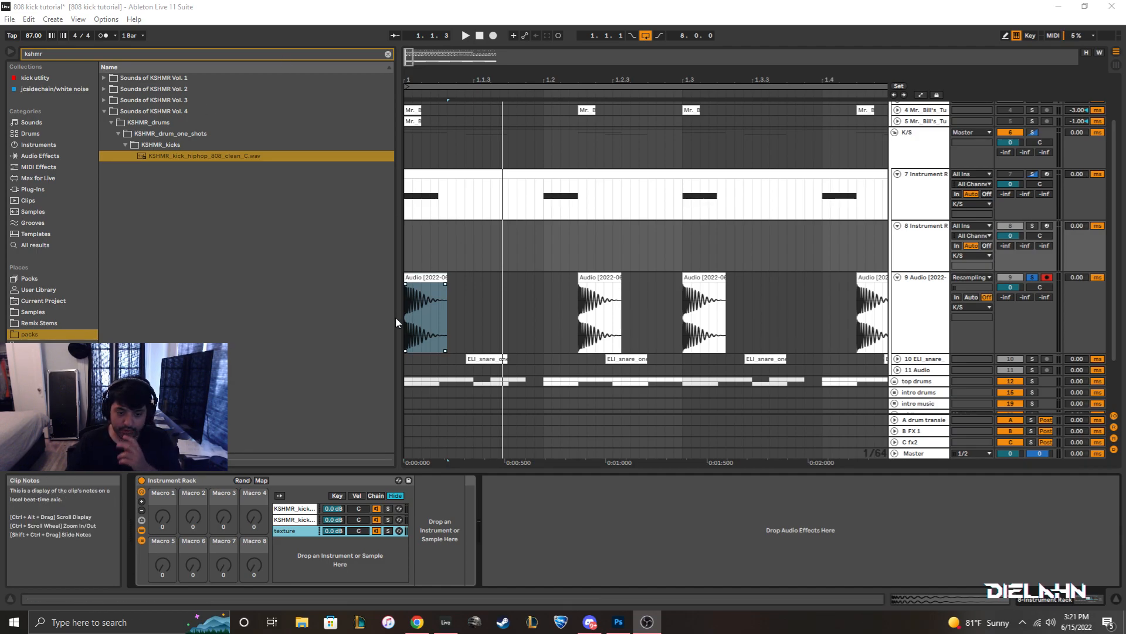
# Solo the first KSHMR kick chain and the new rack's track, and arm that track instead of the resampling audio track.
pyautogui.click(300, 511)
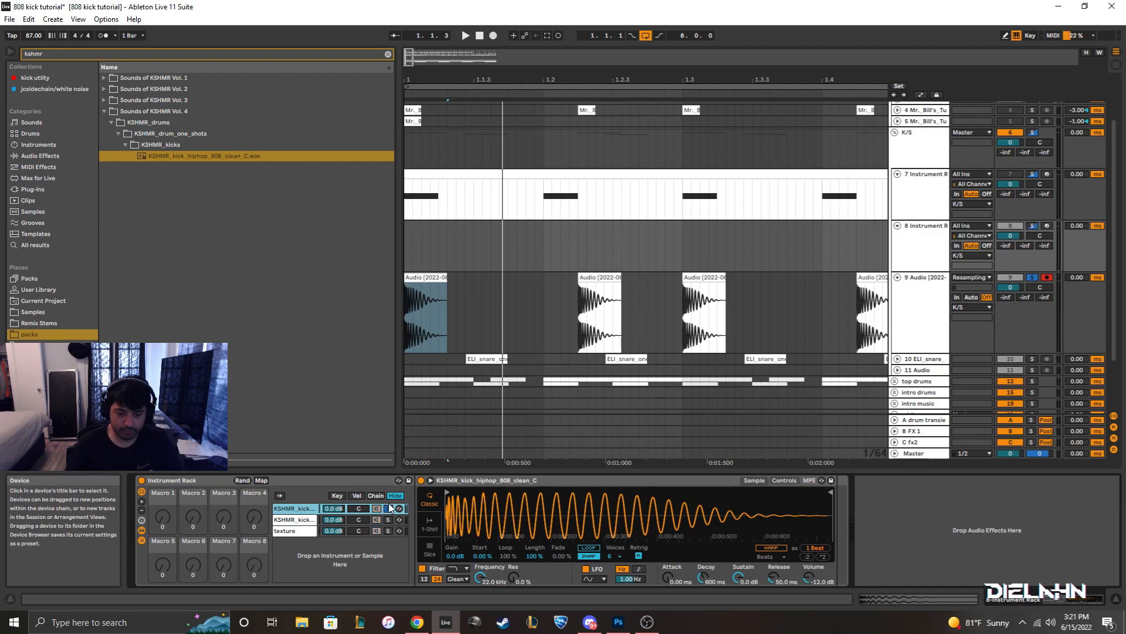
pyautogui.click(933, 242)
pyautogui.click(1034, 226)
pyautogui.click(923, 252)
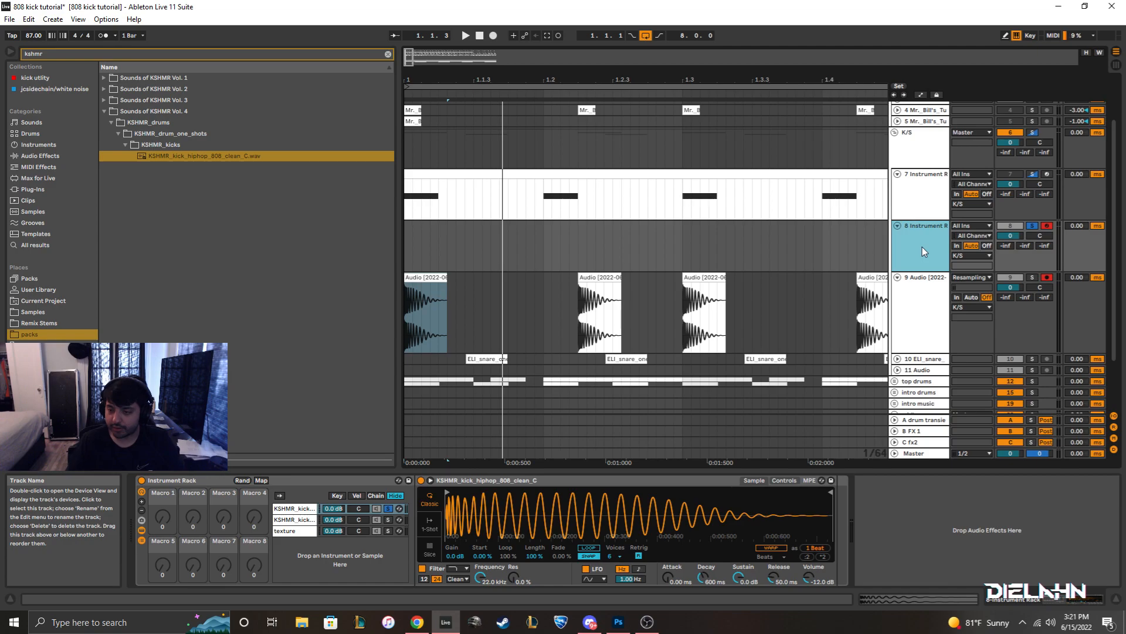
pyautogui.click(1048, 277)
pyautogui.click(924, 256)
# Move both MIDI kick clips from track 7 to the new rack on track 8 and play them.
pyautogui.click(525, 166)
pyautogui.moveTo(523, 173); pyautogui.dragTo(509, 227)
pyautogui.moveTo(606, 77); pyautogui.dragTo(606, 26)
pyautogui.click(662, 178)
pyautogui.moveTo(662, 176); pyautogui.dragTo(667, 226)
pyautogui.press('space')
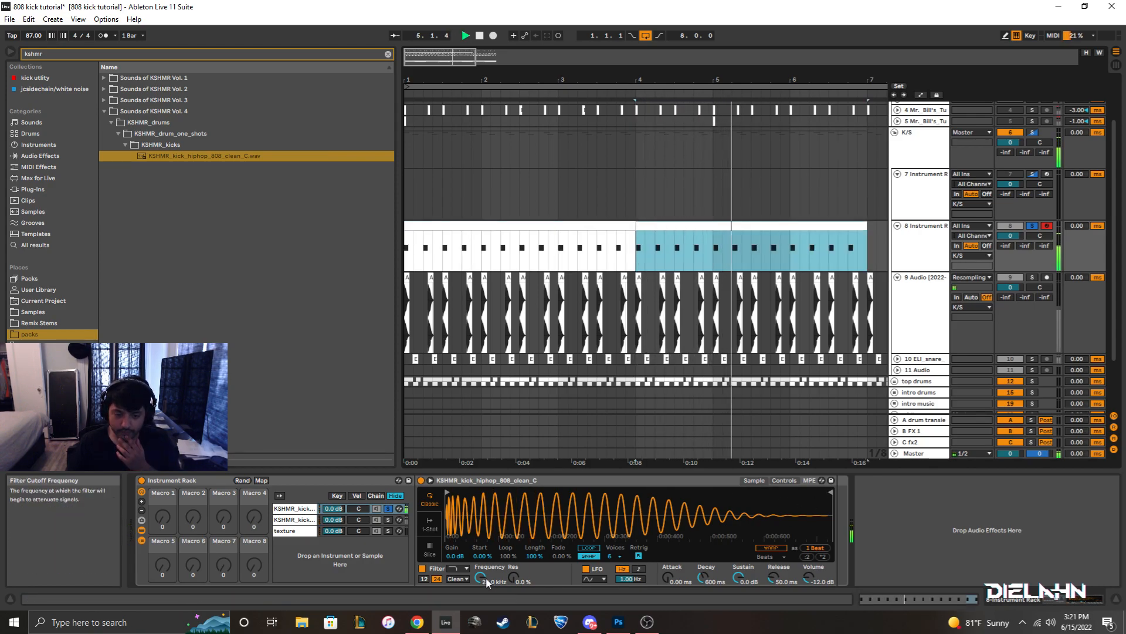
# Set Simpler's output volume to 0.00 dB and its velocity-to-volume amount to 0.0% during playback.
pyautogui.click(813, 579)
pyautogui.moveTo(815, 579); pyautogui.dragTo(816, 551)
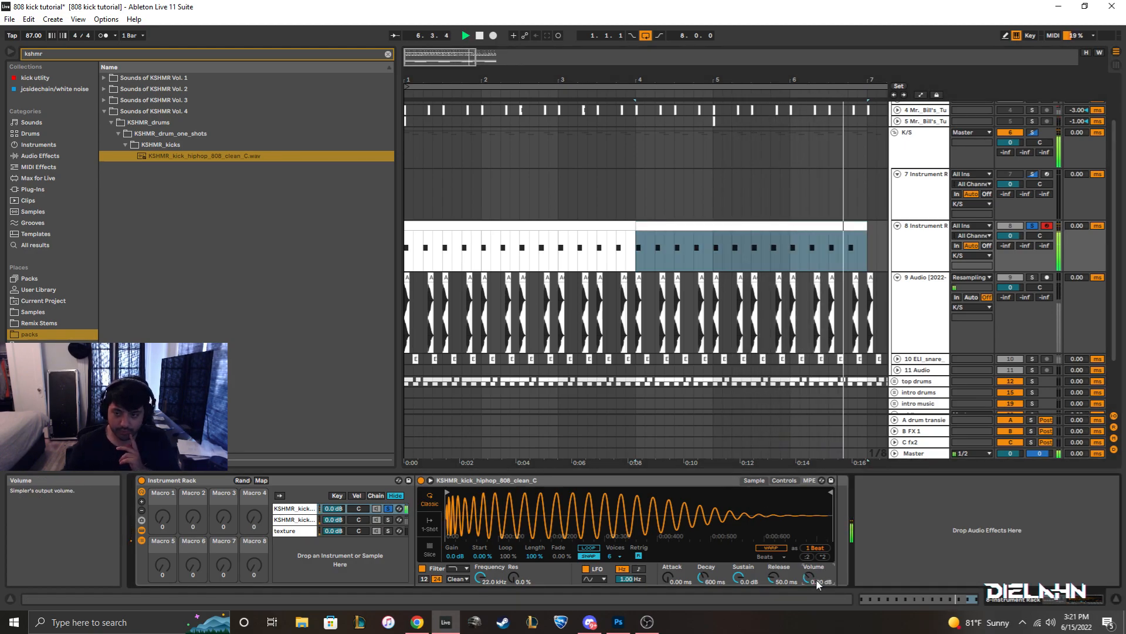
pyautogui.click(784, 479)
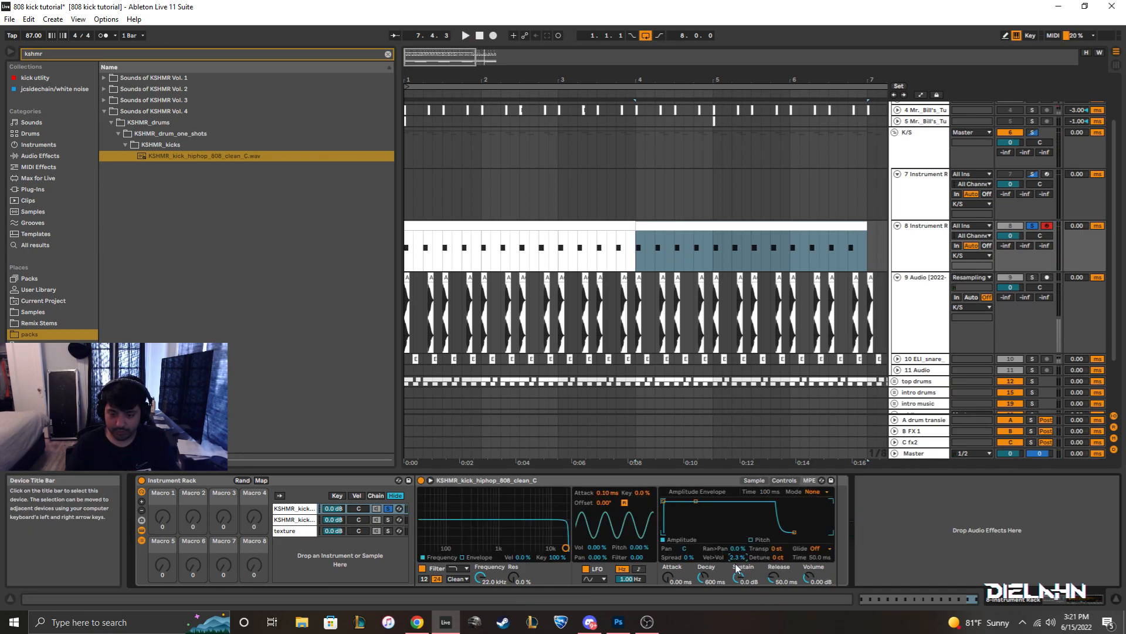
pyautogui.press('space')
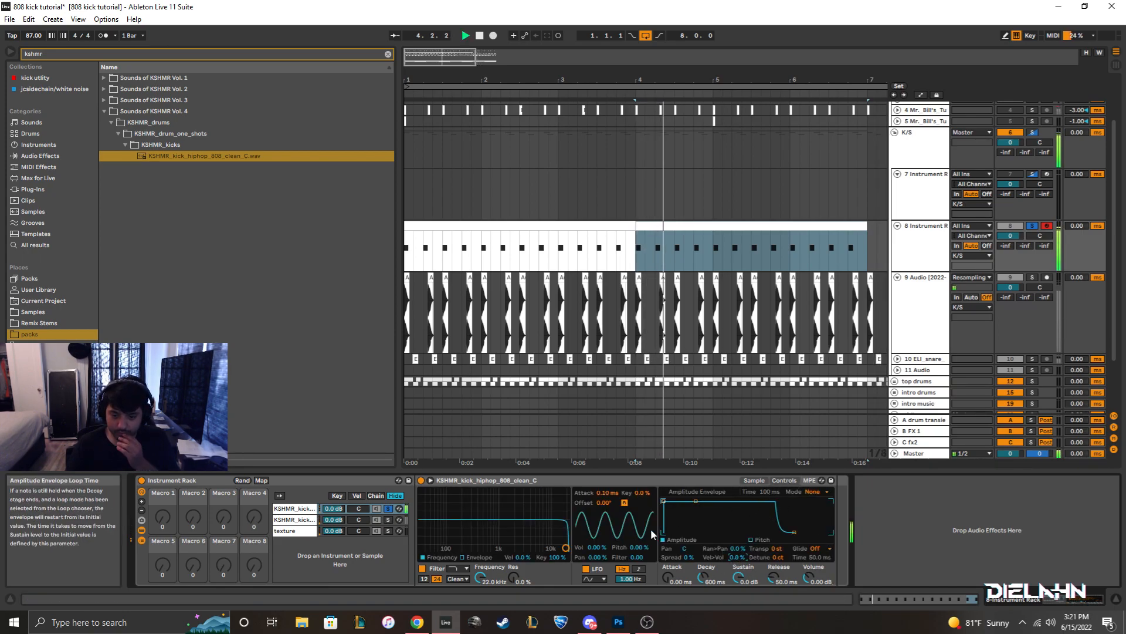
# Turn off Simpler's LFO and try a shorter sample end at about 0.2 s.
pyautogui.click(586, 568)
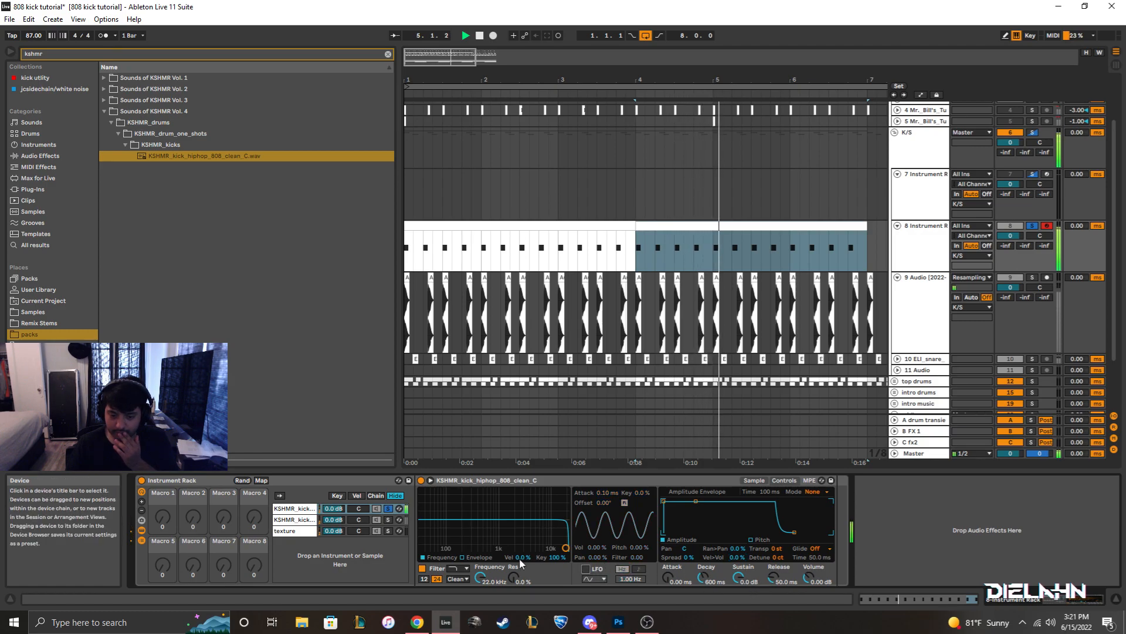
pyautogui.click(755, 481)
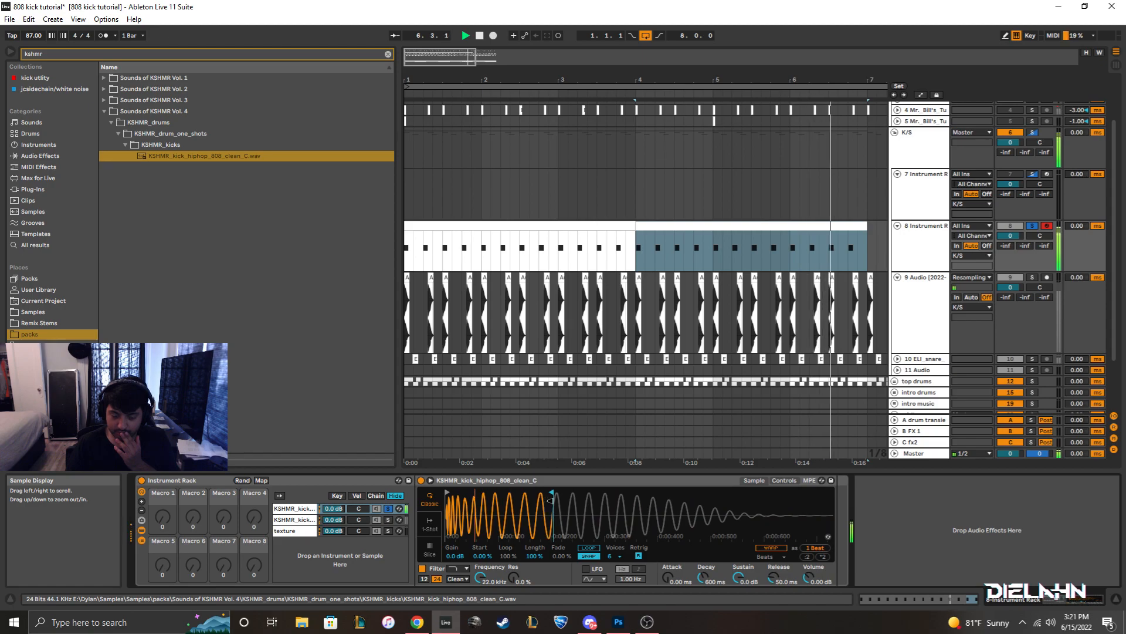
pyautogui.click(784, 480)
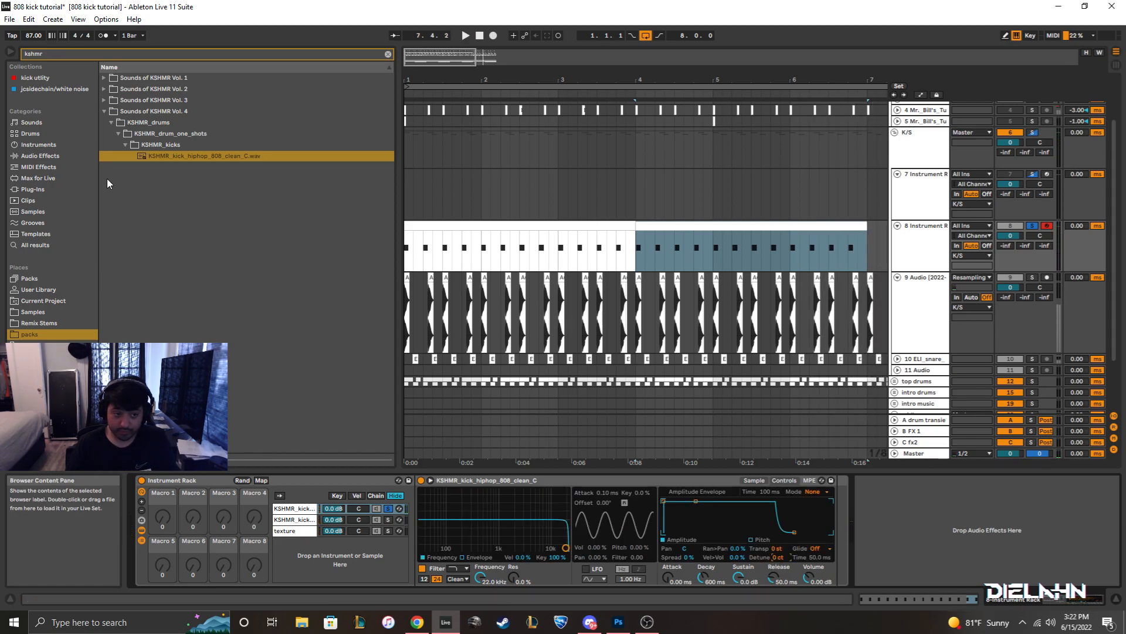
# Add a Tuner from the audio effects after Simpler in the chain and start playback.
pyautogui.click(42, 156)
pyautogui.click(388, 54)
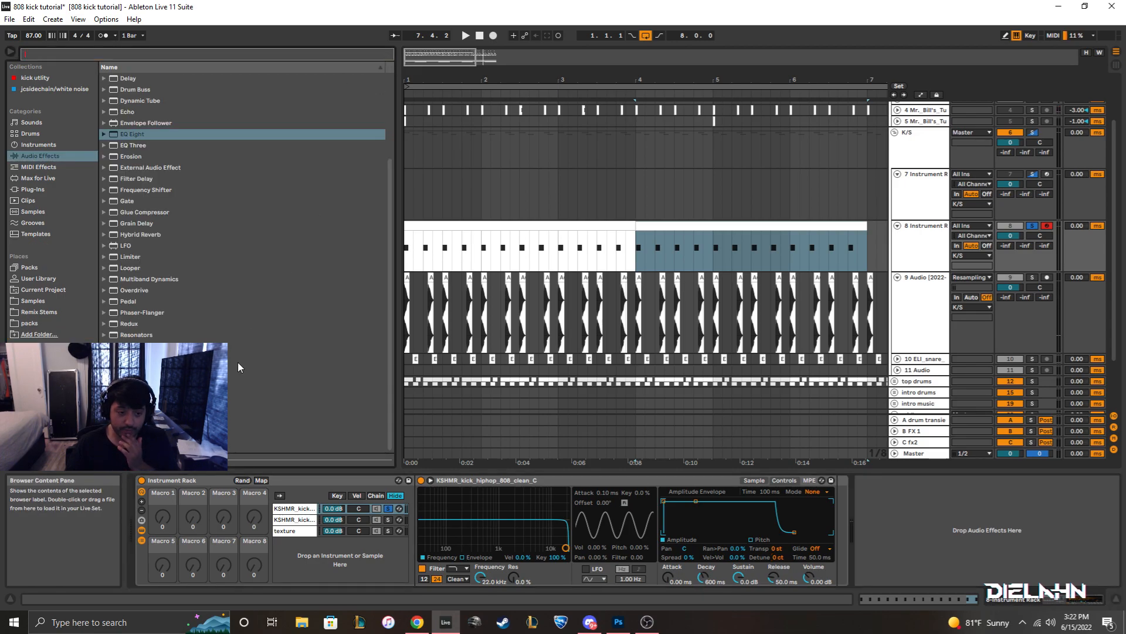
pyautogui.click(147, 413)
pyautogui.moveTo(843, 535); pyautogui.dragTo(851, 533)
pyautogui.press('space')
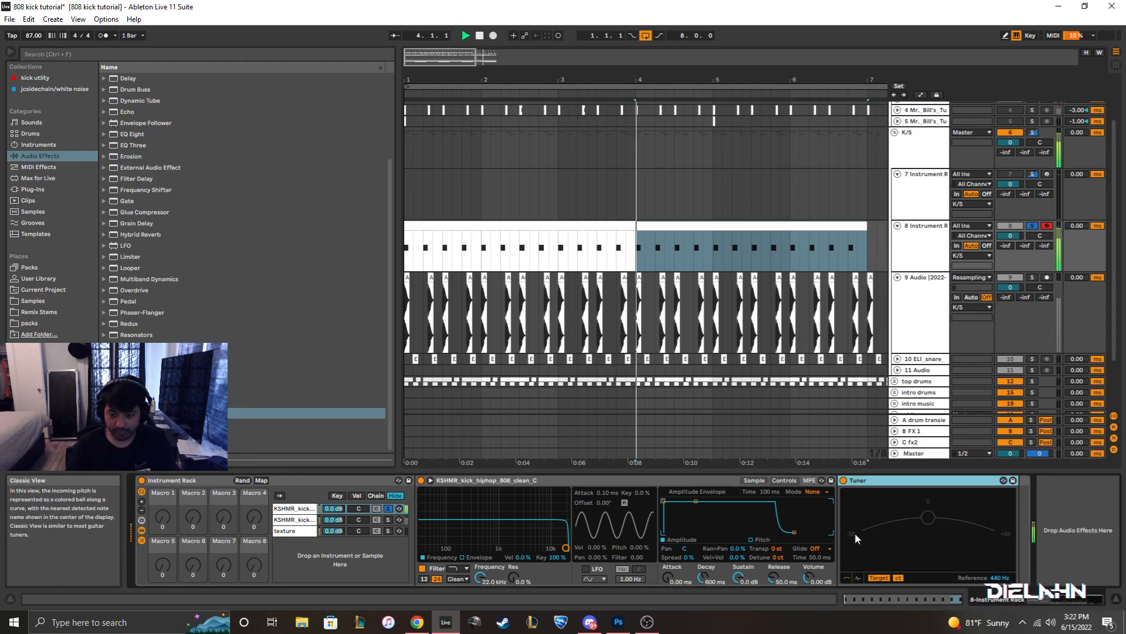
# Play the full kick sample at different octaves and check its pitch in the Tuner.
pyautogui.click(756, 480)
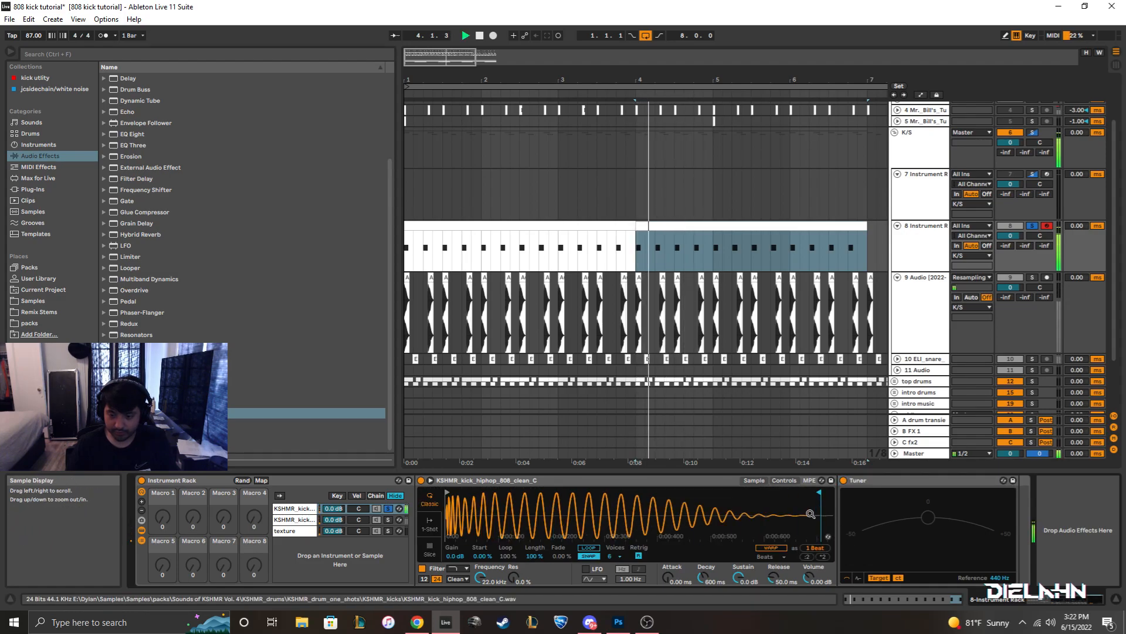
pyautogui.click(927, 482)
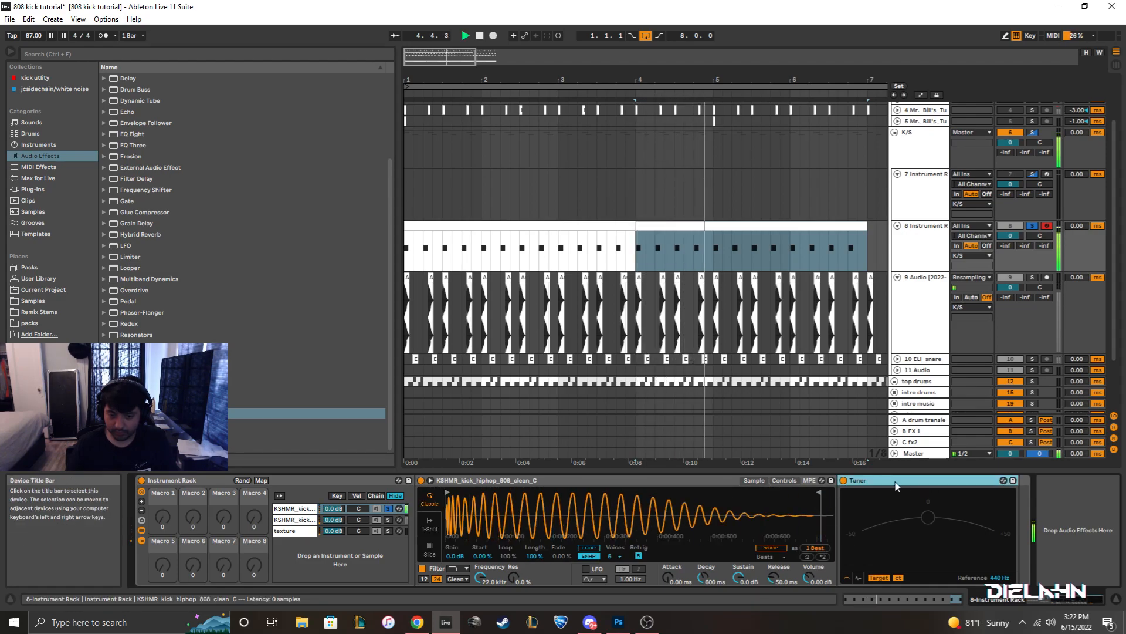
pyautogui.moveTo(928, 483); pyautogui.dragTo(793, 484)
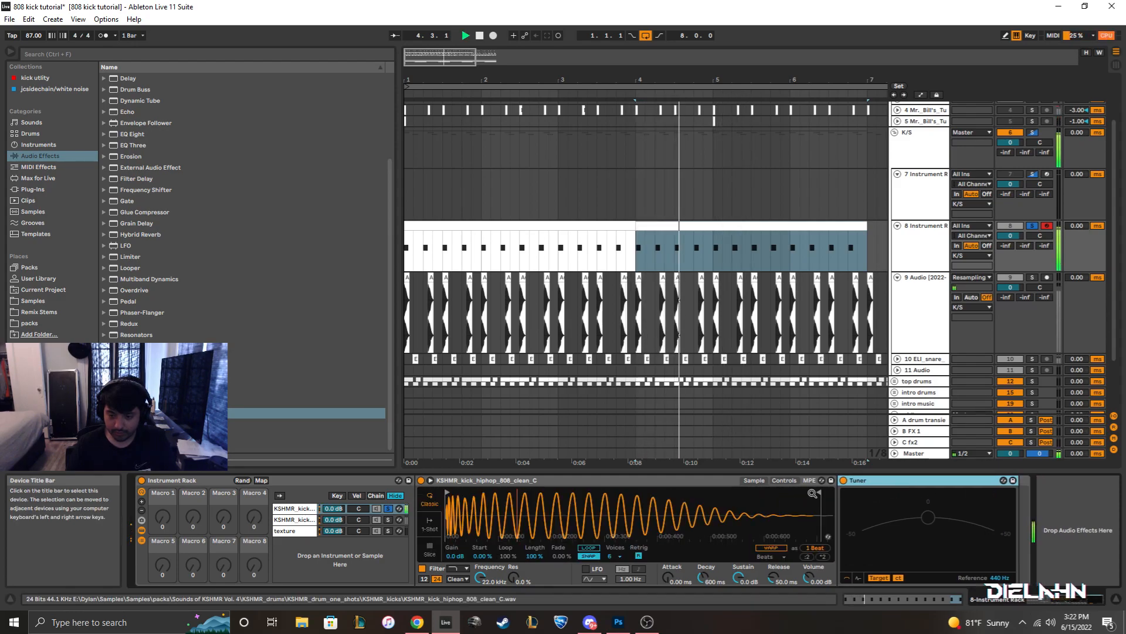
pyautogui.click(590, 557)
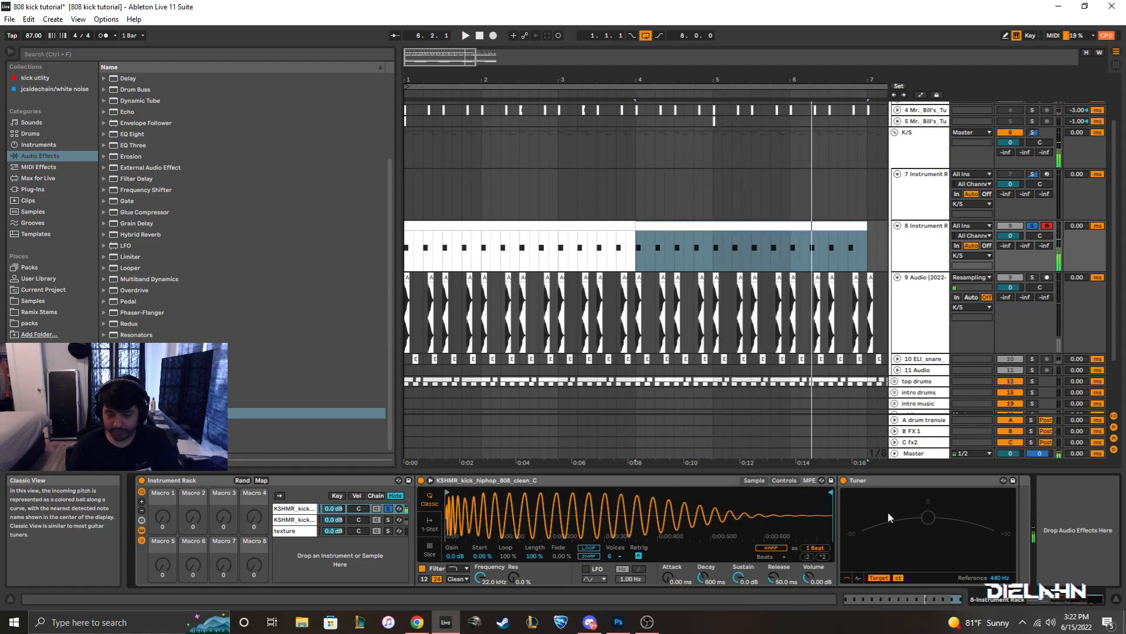
pyautogui.click(931, 251)
pyautogui.press('z')
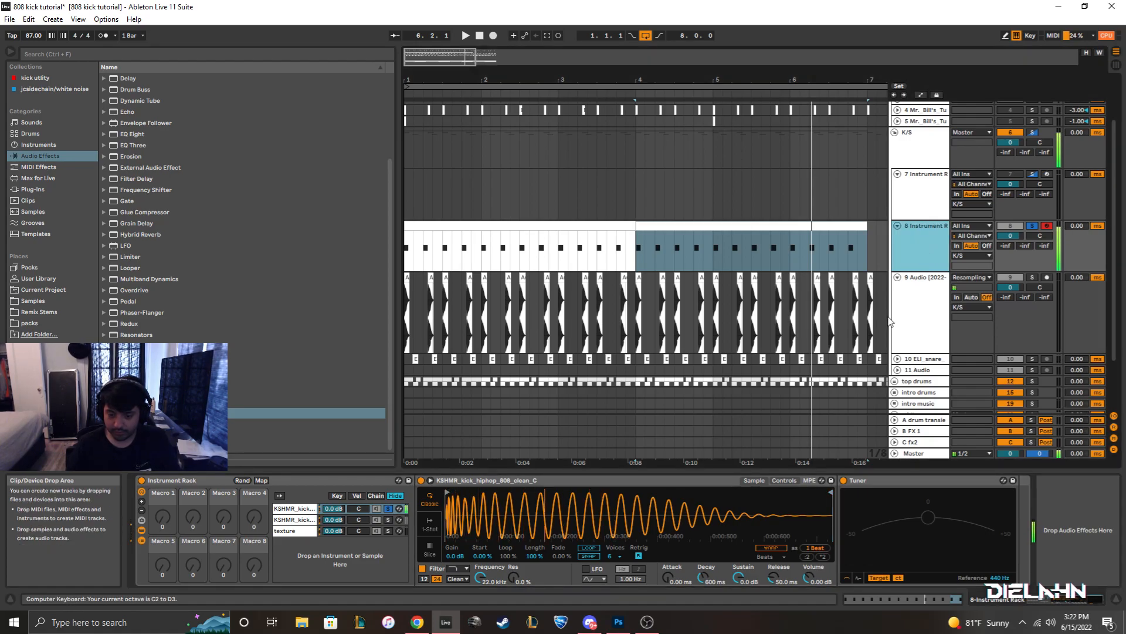
pyautogui.press('space')
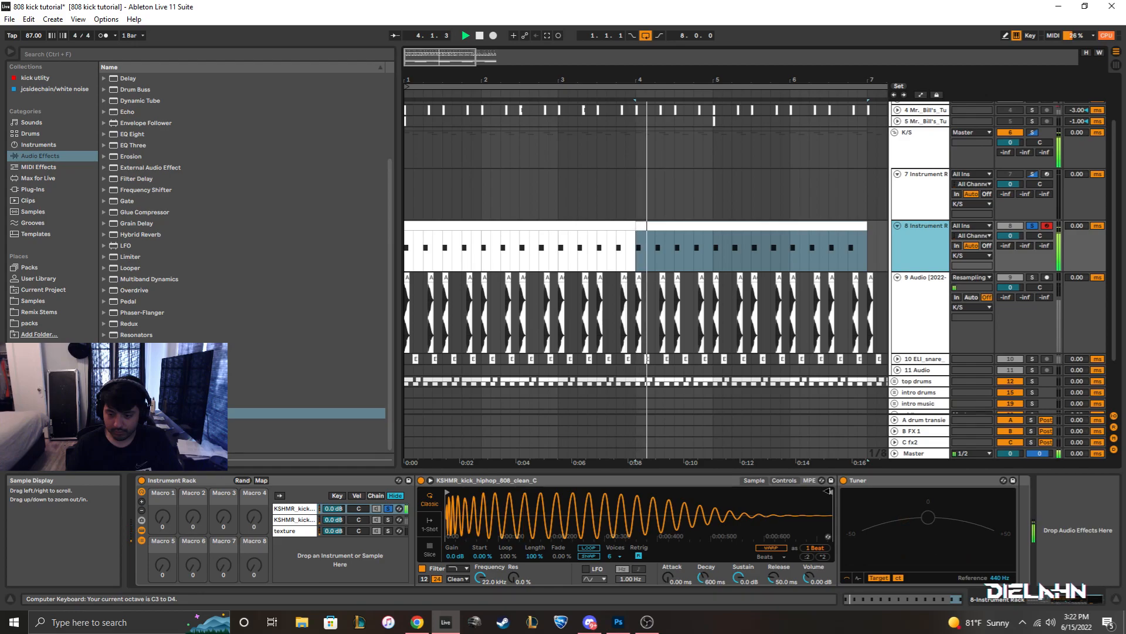
# Delete both MIDI clips from track 8.
pyautogui.click(471, 225)
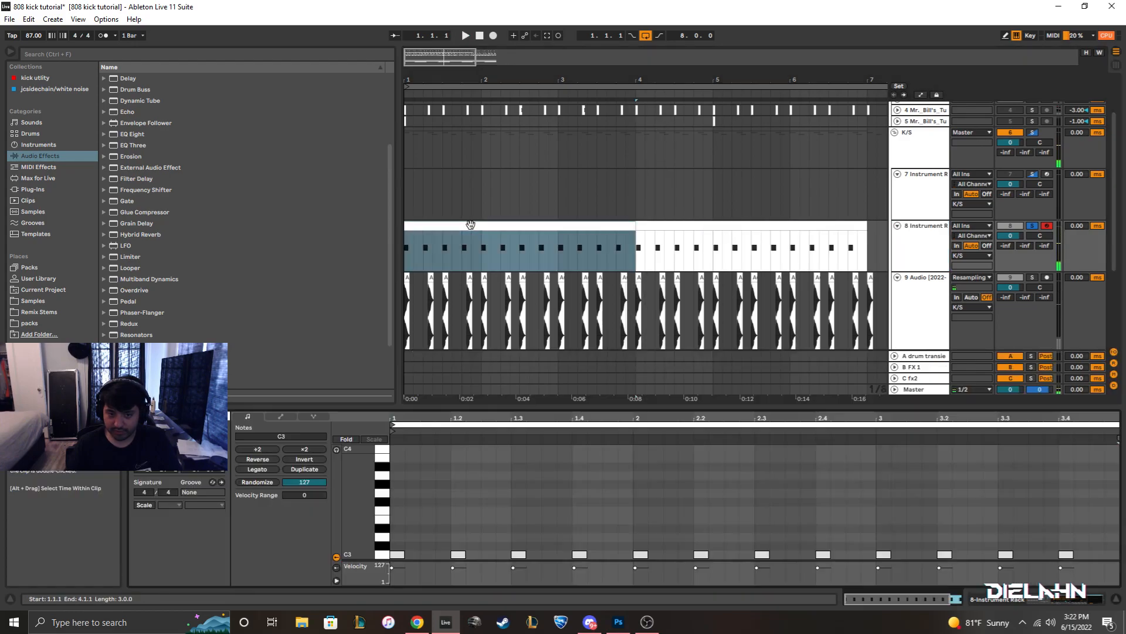
pyautogui.click(909, 253)
pyautogui.moveTo(869, 225); pyautogui.dragTo(383, 234)
pyautogui.press('Delete')
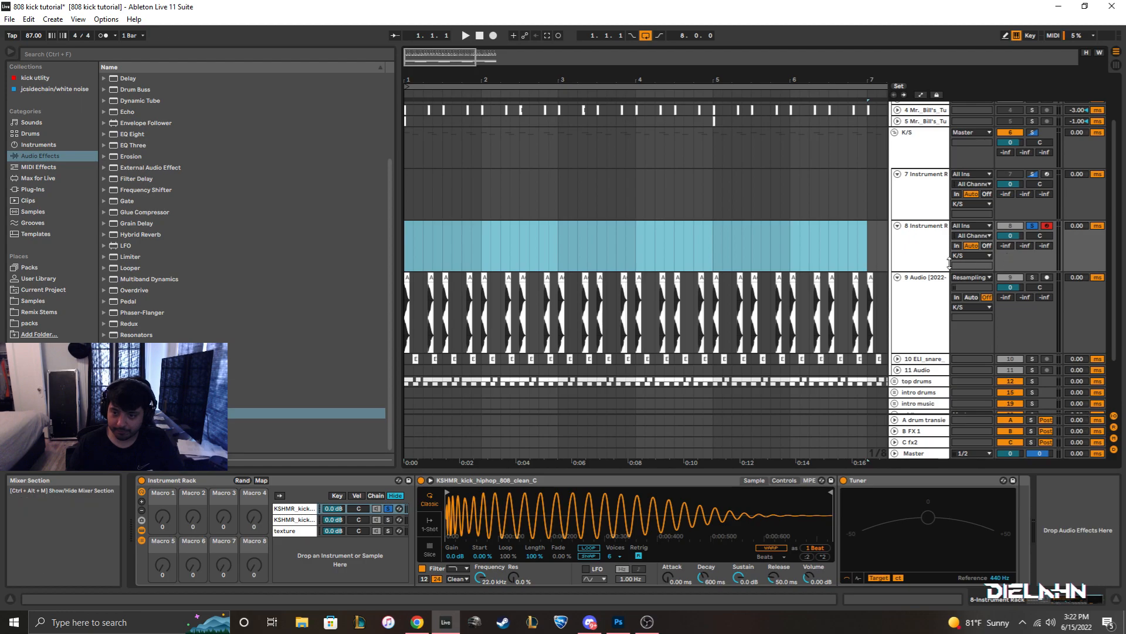
# Shorten the kick sample to about its first third and set Simpler's detune to +16 ct, checking against the Tuner.
pyautogui.click(920, 248)
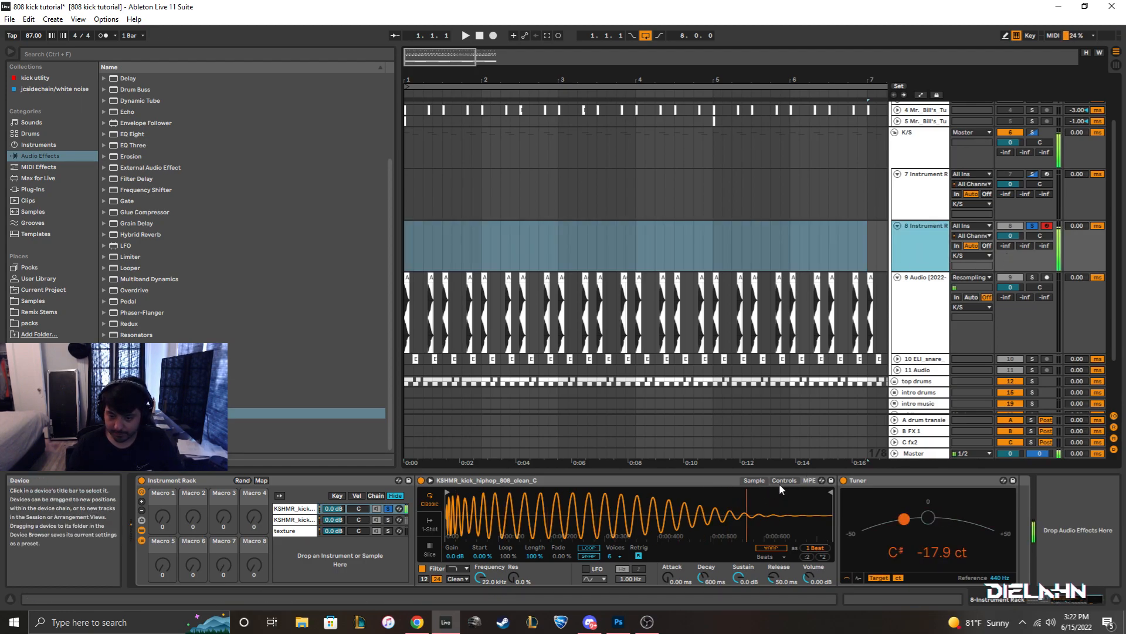
pyautogui.moveTo(830, 492); pyautogui.dragTo(552, 480)
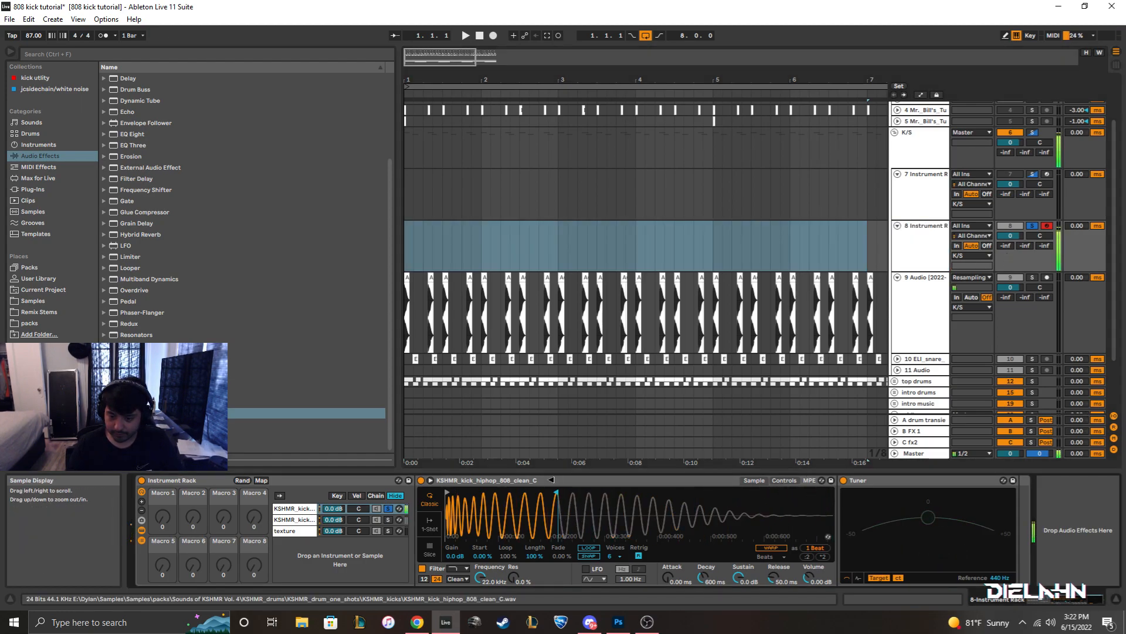
pyautogui.click(785, 481)
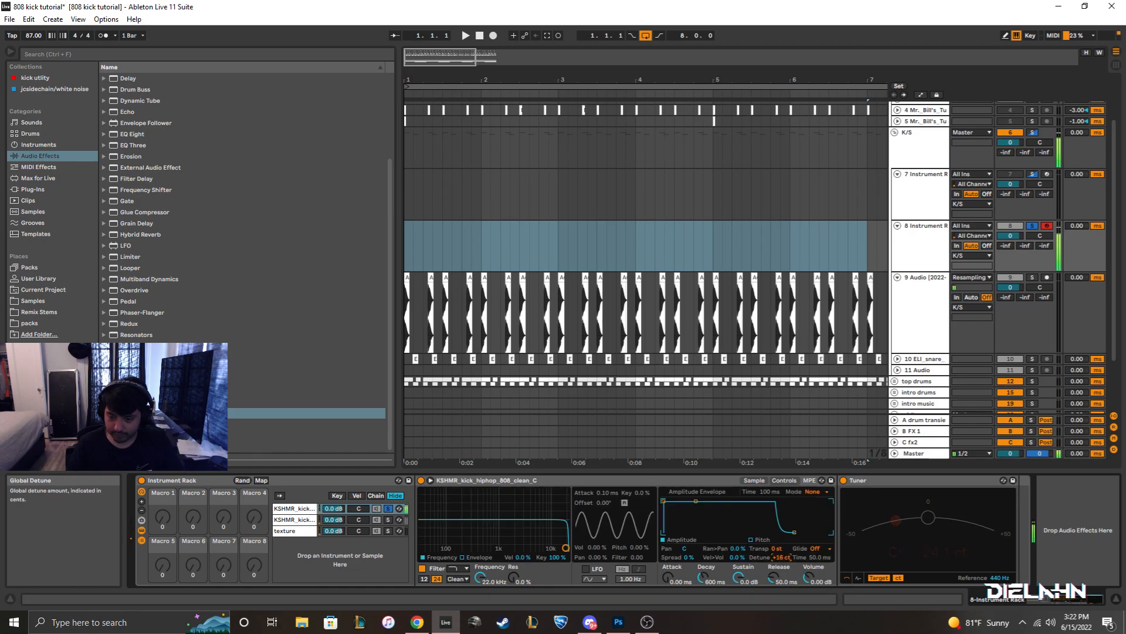
pyautogui.click(754, 480)
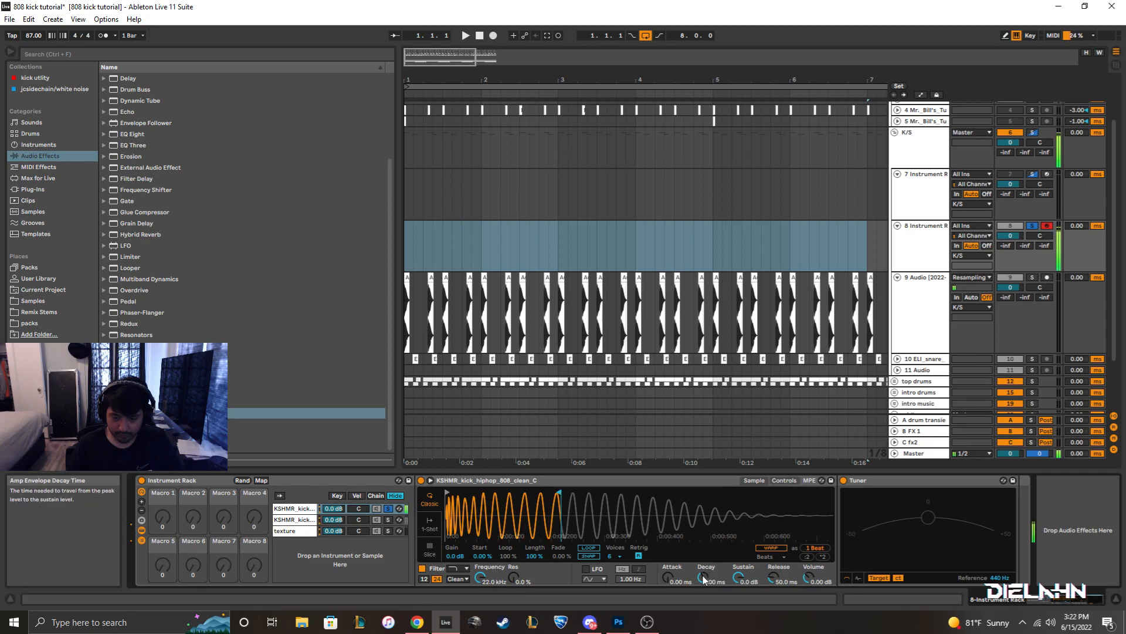
pyautogui.click(785, 481)
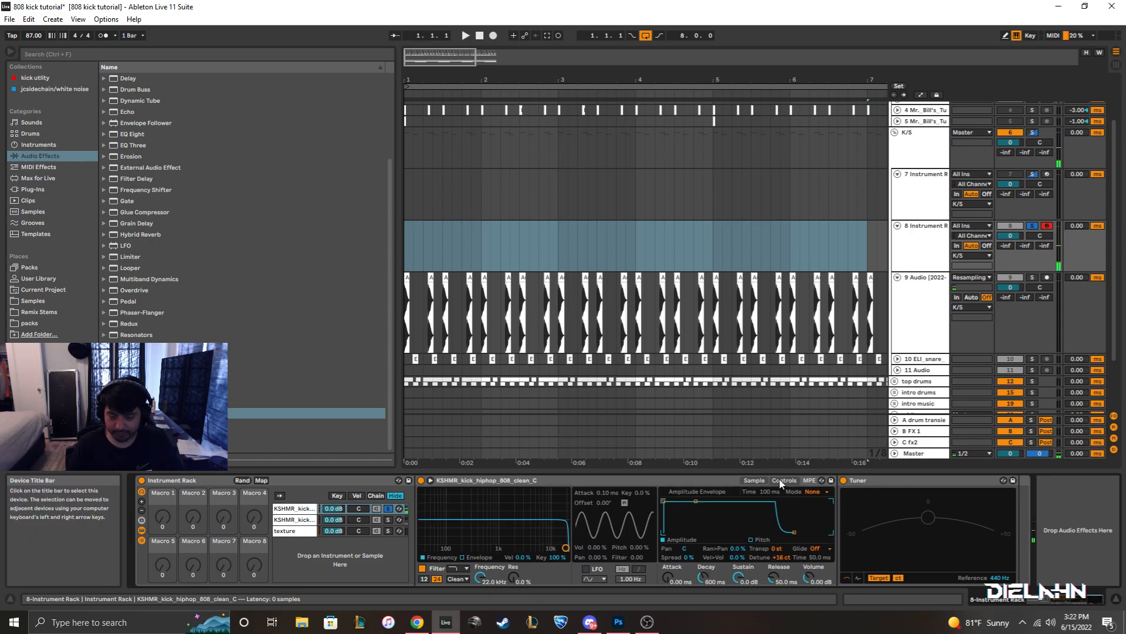
pyautogui.click(747, 482)
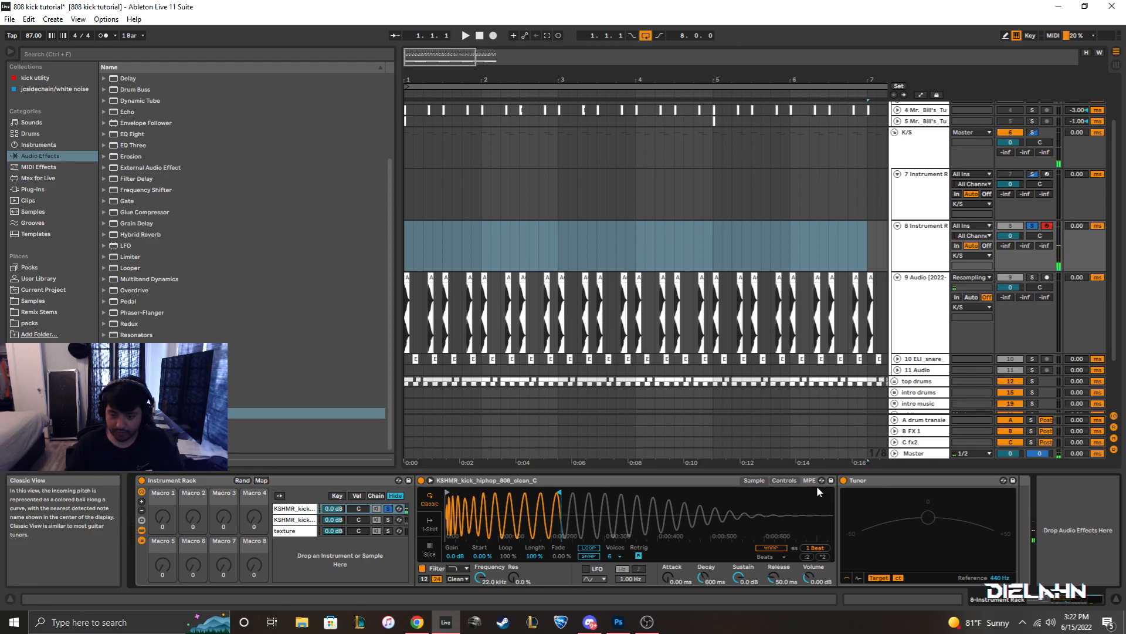
pyautogui.click(785, 481)
pyautogui.click(754, 481)
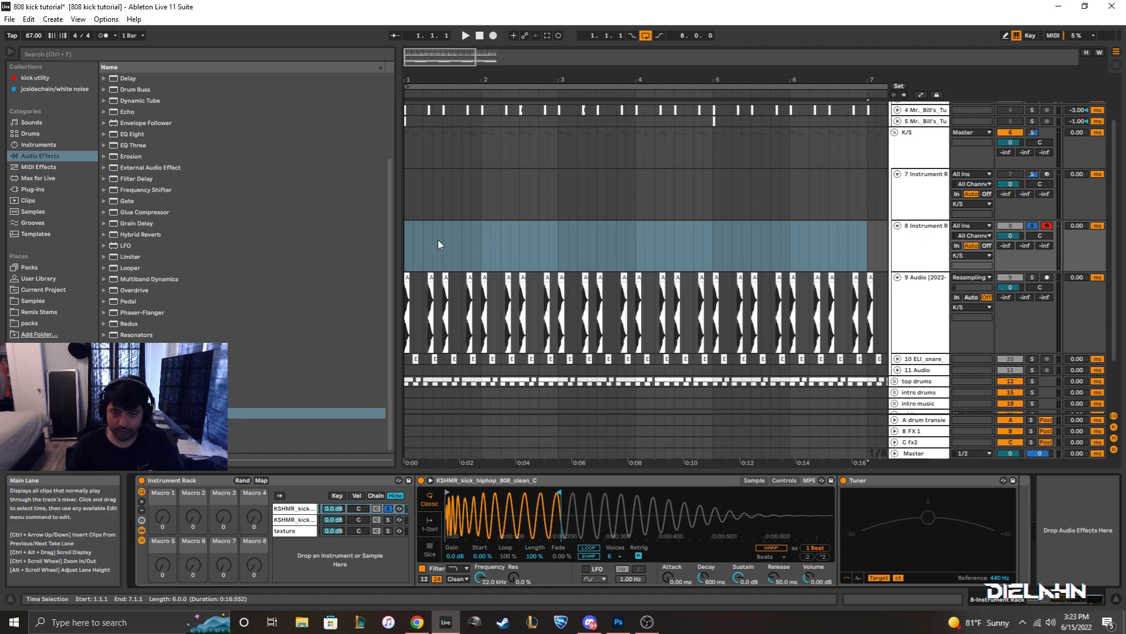
# Insert an empty six-bar MIDI clip on track 8, starting at bar 1.
pyautogui.hotkey('ctrl', 'z')
pyautogui.hotkey('ctrl', 'z')
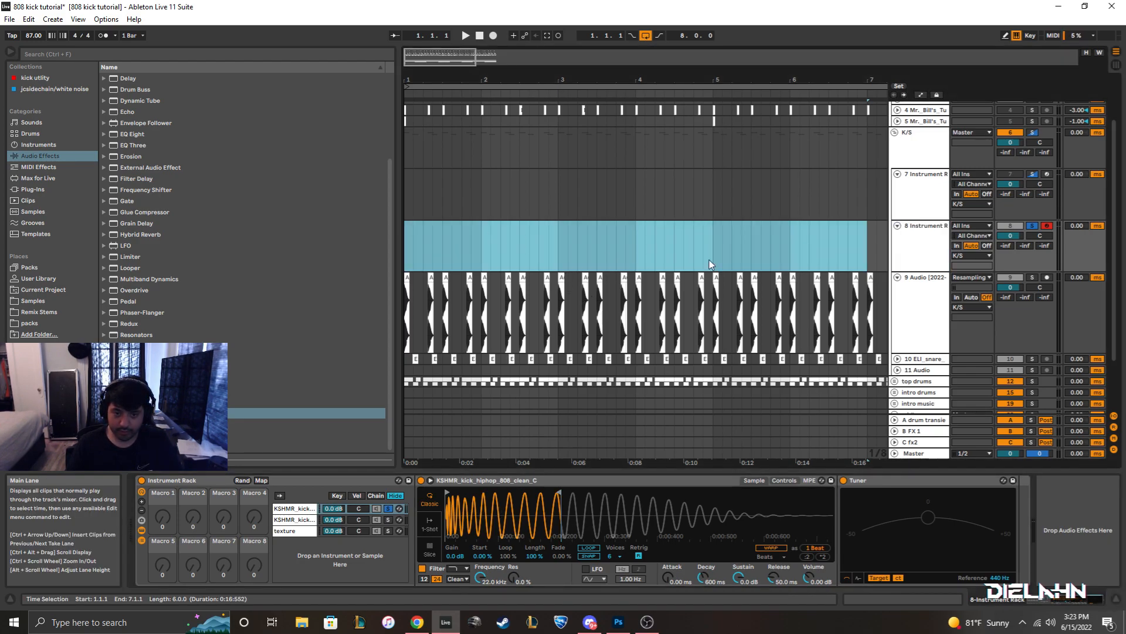
pyautogui.click(861, 234)
pyautogui.moveTo(867, 240); pyautogui.dragTo(297, 266)
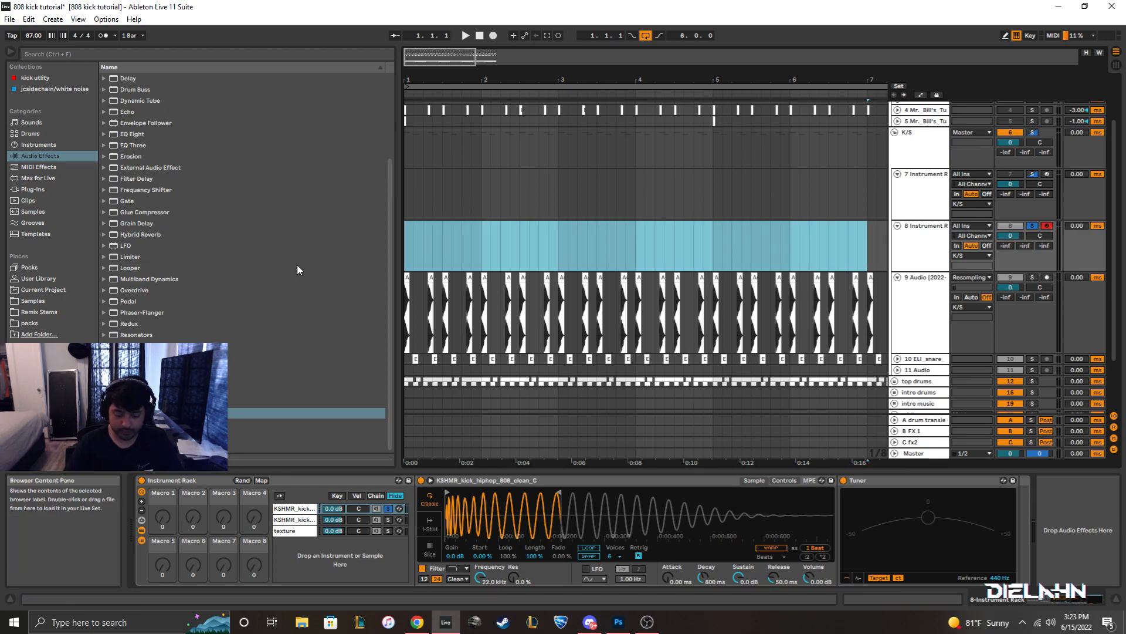
pyautogui.hotkey('ctrl', 'shift', 'm')
# Fill the new MIDI clip with consecutive one-beat C3 notes and play it.
pyautogui.doubleClick(394, 555)
pyautogui.moveTo(394, 556); pyautogui.dragTo(420, 566)
pyautogui.press('space')
pyautogui.hotkey('ctrl', 'd')
pyautogui.hotkey('ctrl', 'd')
pyautogui.hotkey('ctrl', 'd')
pyautogui.hotkey('ctrl', 'd')
pyautogui.hotkey('ctrl', 'd')
pyautogui.hotkey('ctrl', 'd')
pyautogui.hotkey('ctrl', 'd')
pyautogui.hotkey('ctrl', 'd')
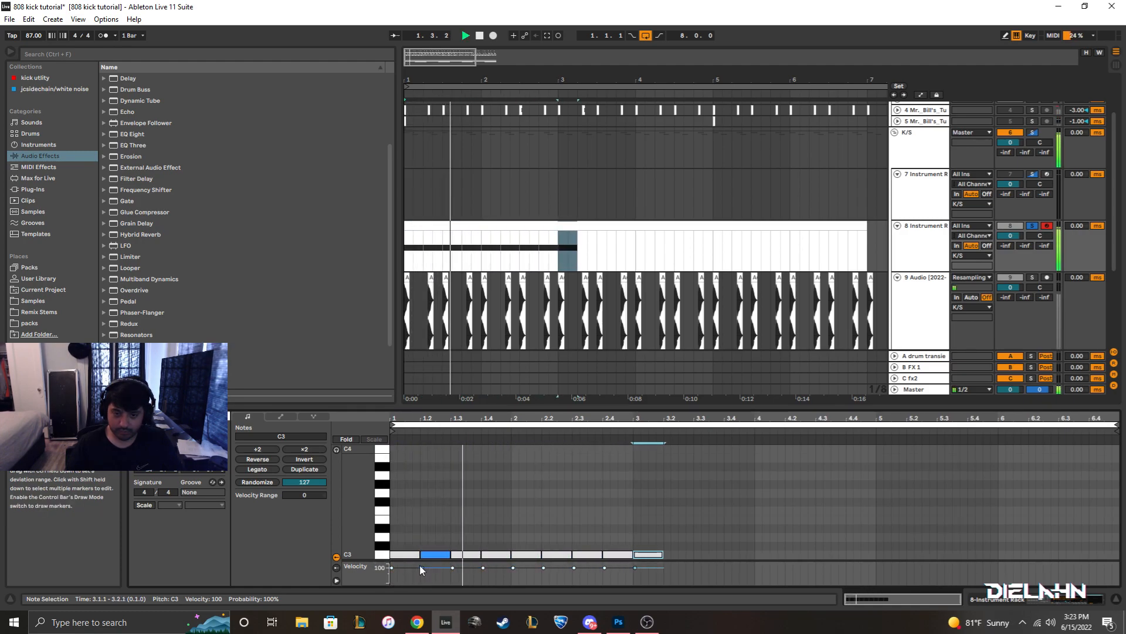
pyautogui.hotkey('ctrl', 'd')
pyautogui.moveTo(401, 545); pyautogui.dragTo(625, 576)
pyautogui.hotkey('ctrl', 'd')
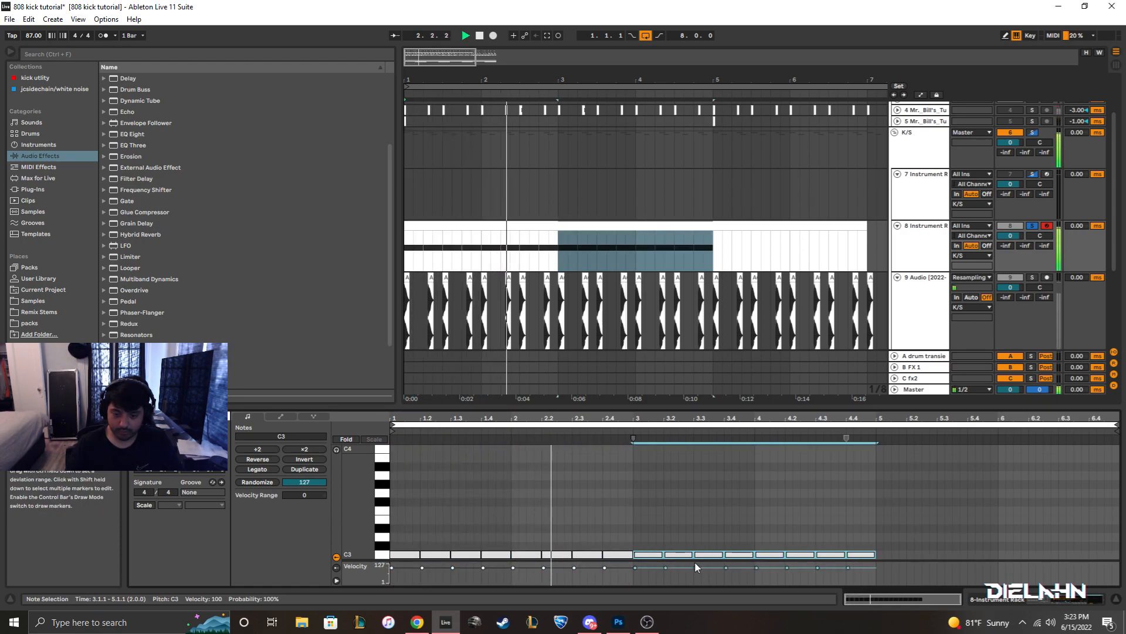
# Switch Simpler to 1-Shot mode and set Fade Out to 149 ms while the clip plays.
pyautogui.click(946, 244)
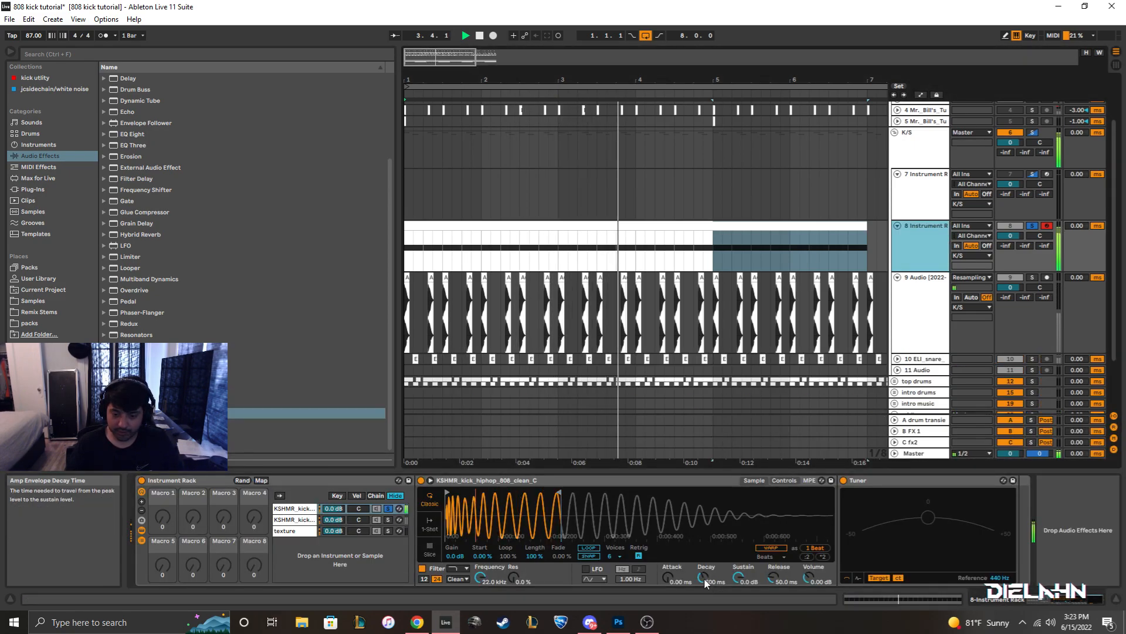
pyautogui.click(430, 524)
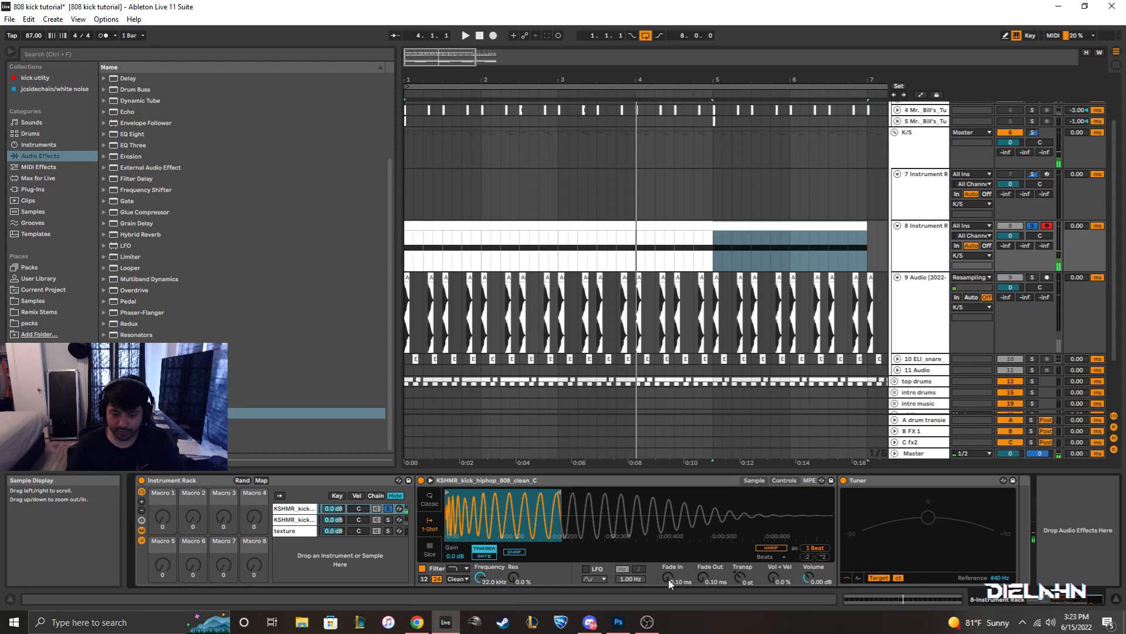
pyautogui.press('space')
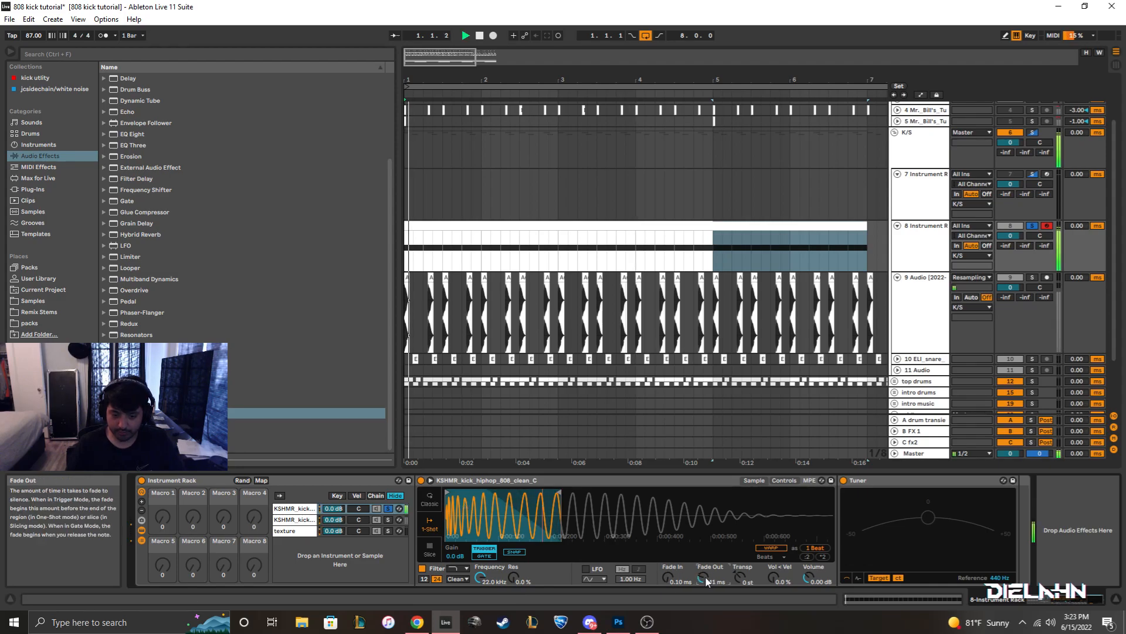
# Enable Simpler's pitch envelope with an amount of +12 st and a decay of 291 ms.
pyautogui.click(789, 481)
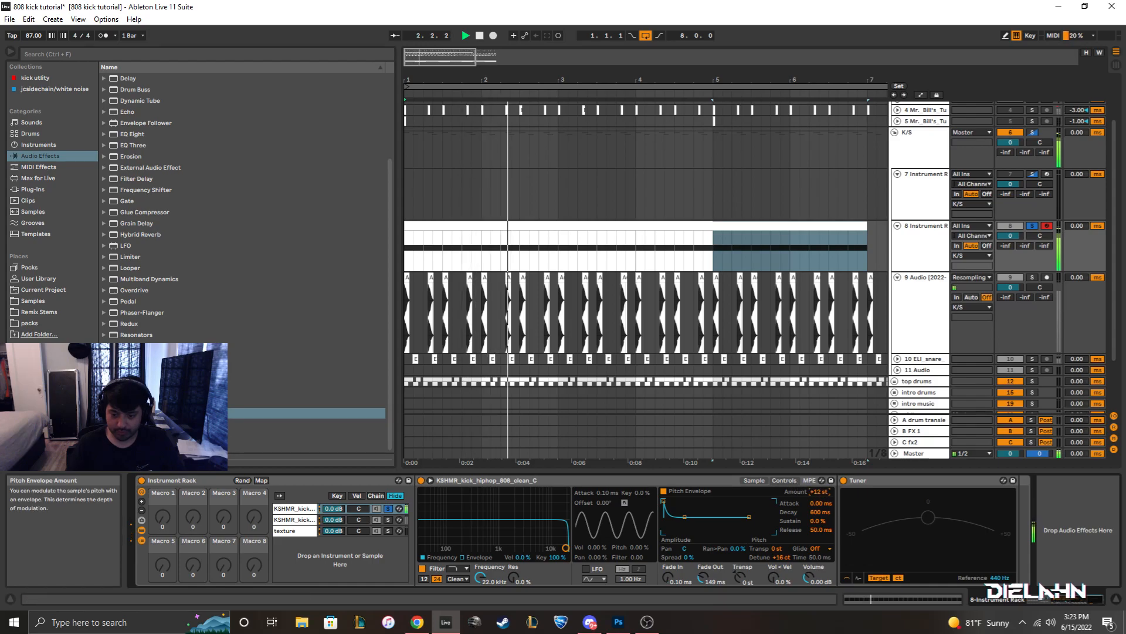
pyautogui.moveTo(820, 509); pyautogui.dragTo(820, 546)
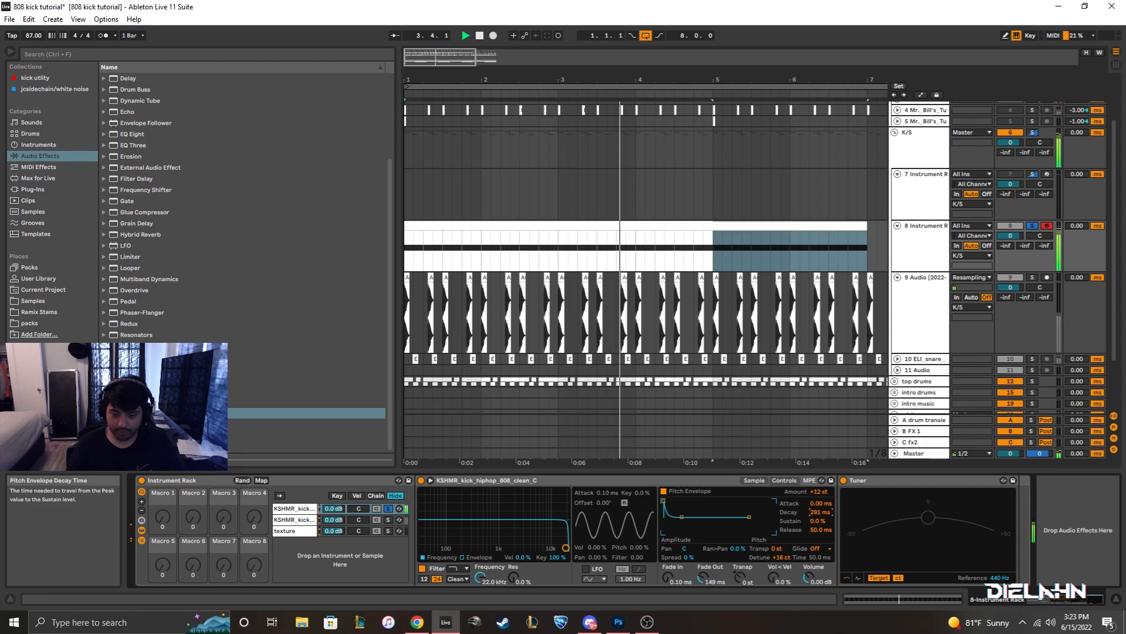
# Set the first kick layer's pitch envelope amount to +7 st and its decay to 600 ms.
pyautogui.moveTo(819, 491); pyautogui.dragTo(819, 503)
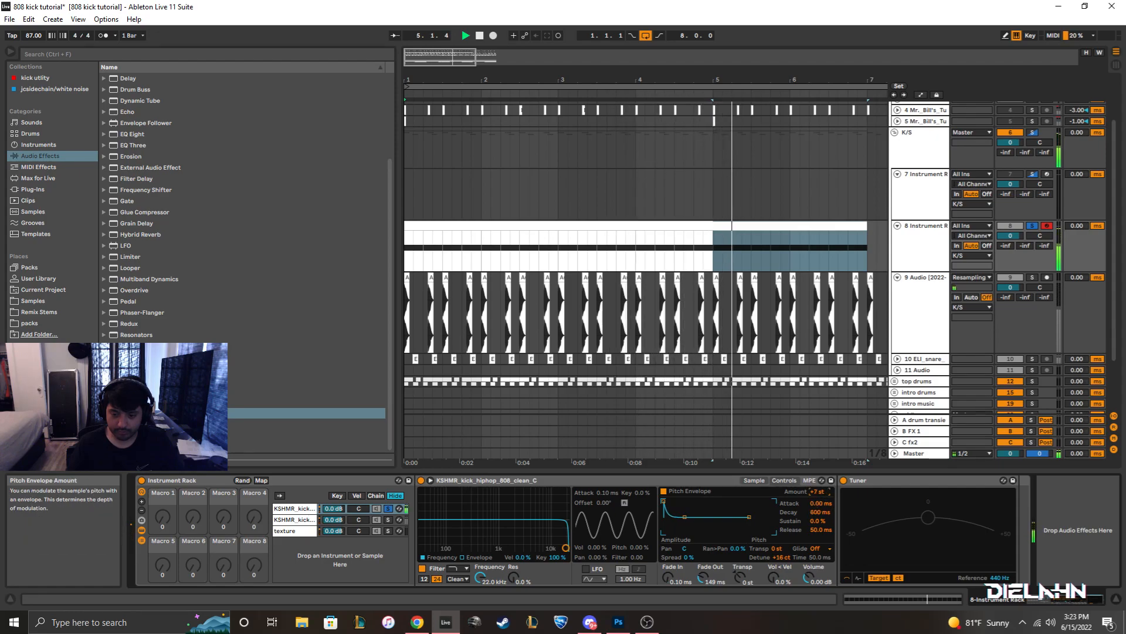
# Solo the second kick chain, high-pass its Simpler filter at 220 Hz with 10% resonance, and set Vel>Vol to 0%.
pyautogui.click(389, 520)
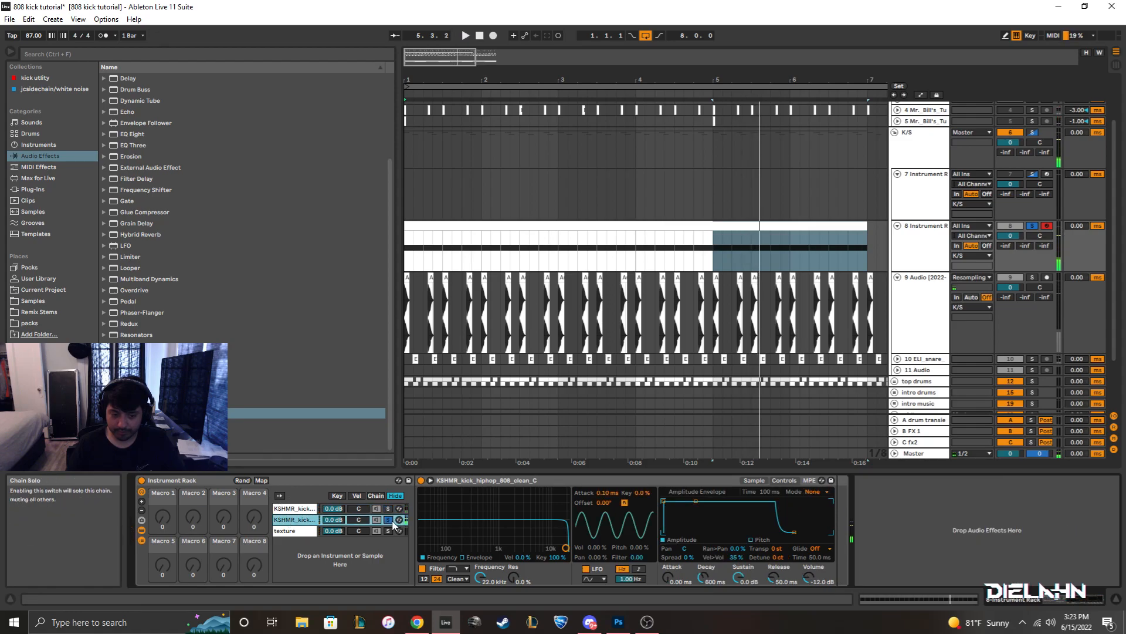
pyautogui.press('space')
pyautogui.click(453, 569)
pyautogui.click(453, 533)
pyautogui.moveTo(481, 577); pyautogui.dragTo(480, 625)
pyautogui.moveTo(513, 578); pyautogui.dragTo(465, 543)
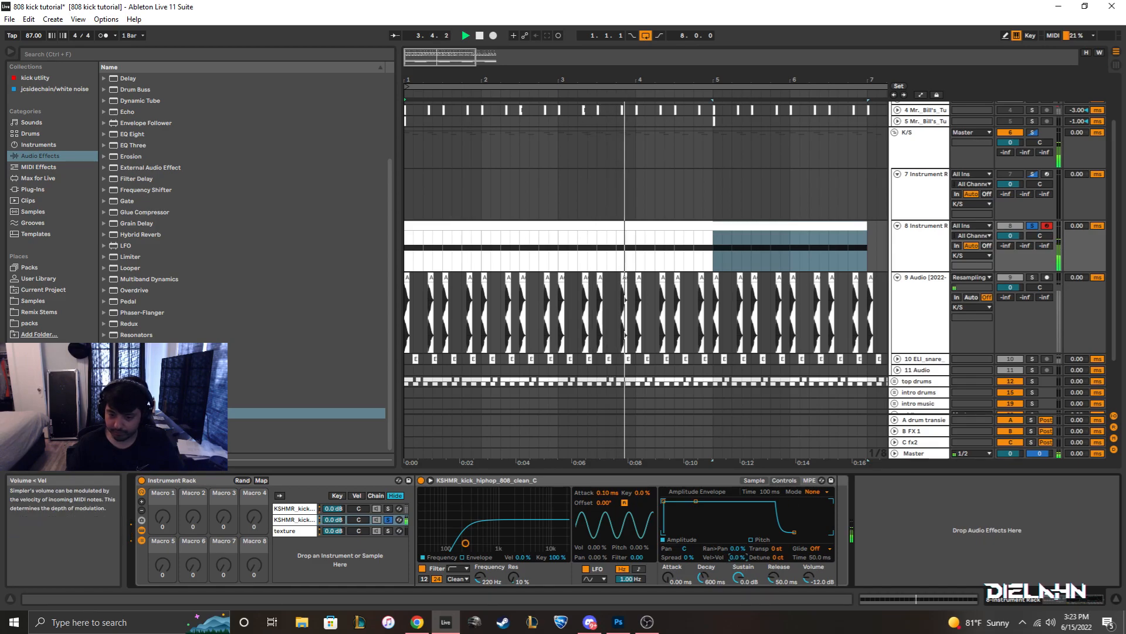
# Switch the second layer's Simpler to 1-Shot mode, shorten the sample to about 0.3 s, and disable the LFO.
pyautogui.click(763, 479)
pyautogui.click(784, 479)
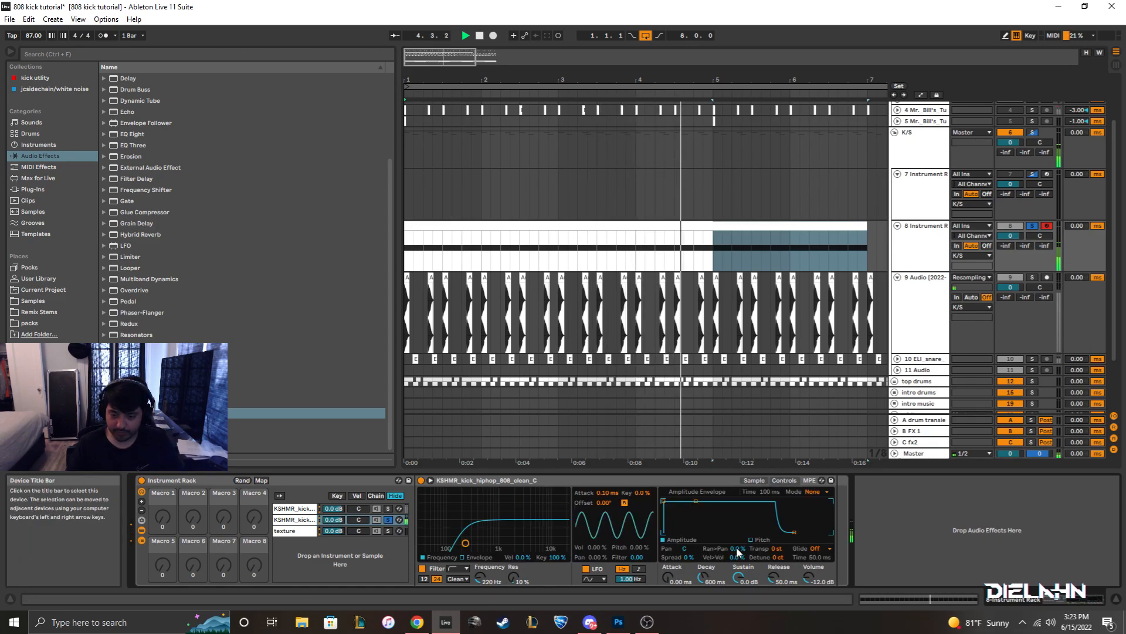
pyautogui.click(757, 480)
pyautogui.press('space')
pyautogui.click(430, 524)
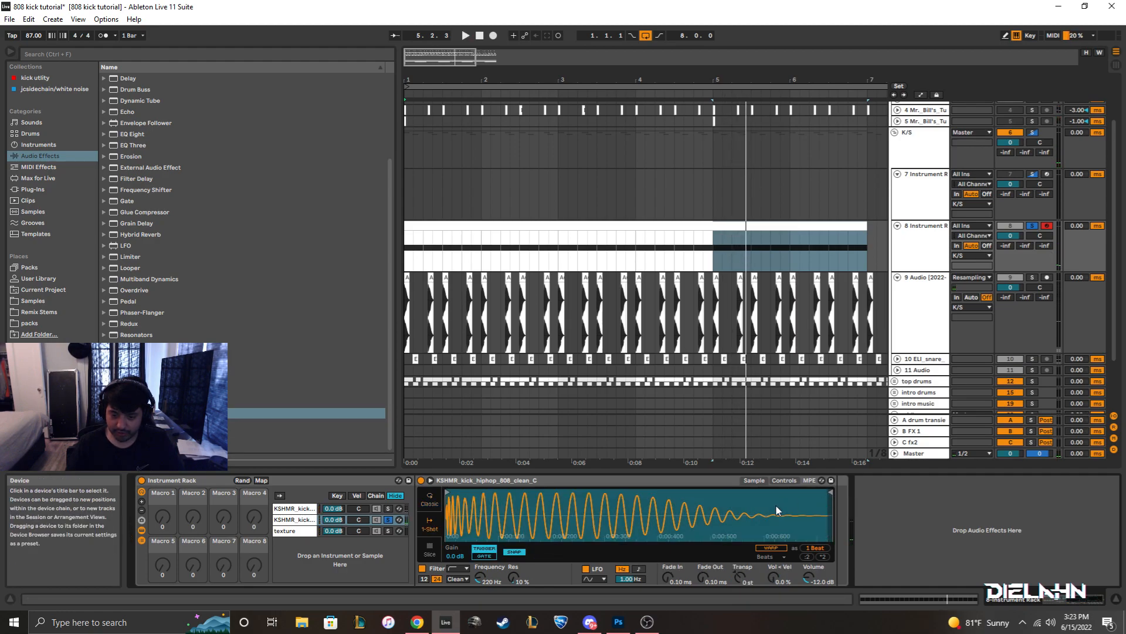
pyautogui.moveTo(831, 492); pyautogui.dragTo(619, 493)
pyautogui.click(586, 570)
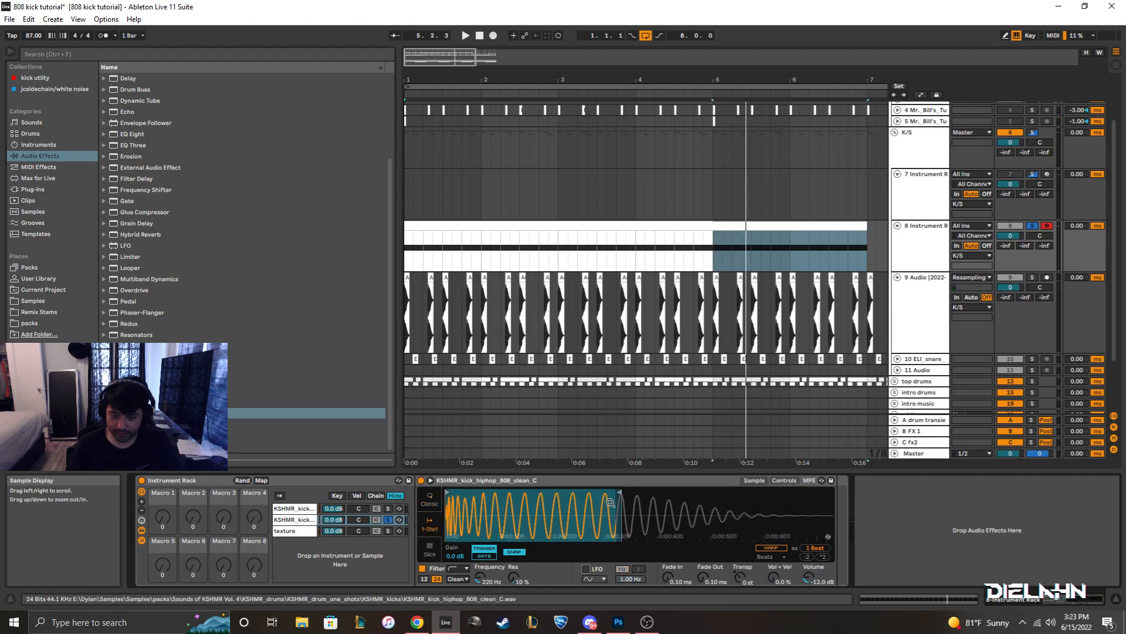
# Compare the first layer's sample settings and set the second layer's Fade Out to 54.9 ms during playback.
pyautogui.click(328, 510)
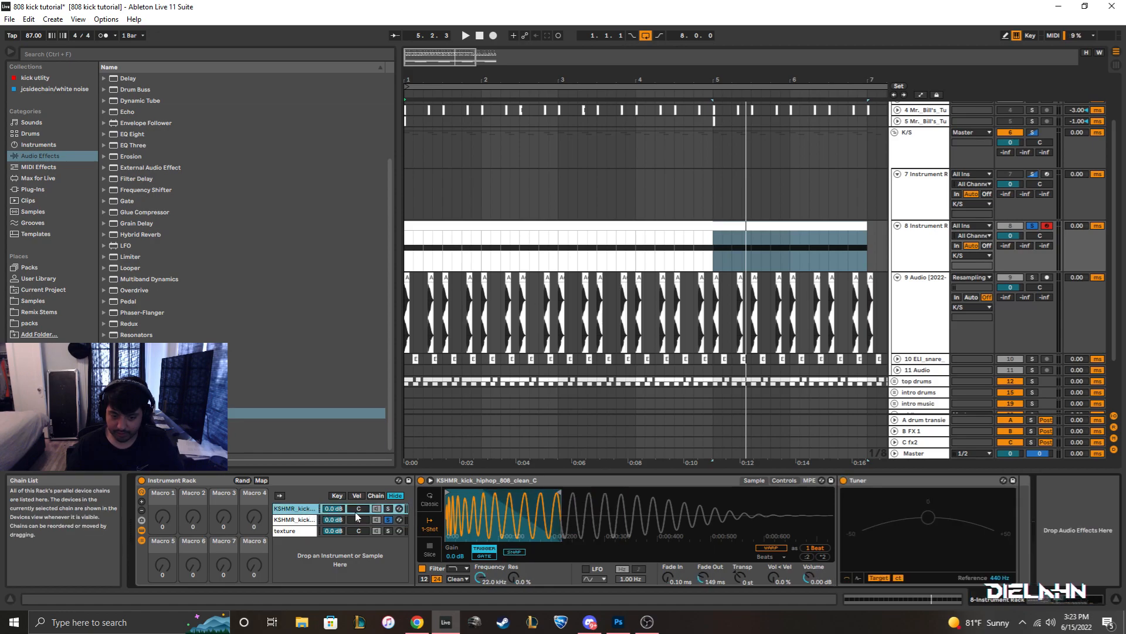
pyautogui.click(299, 520)
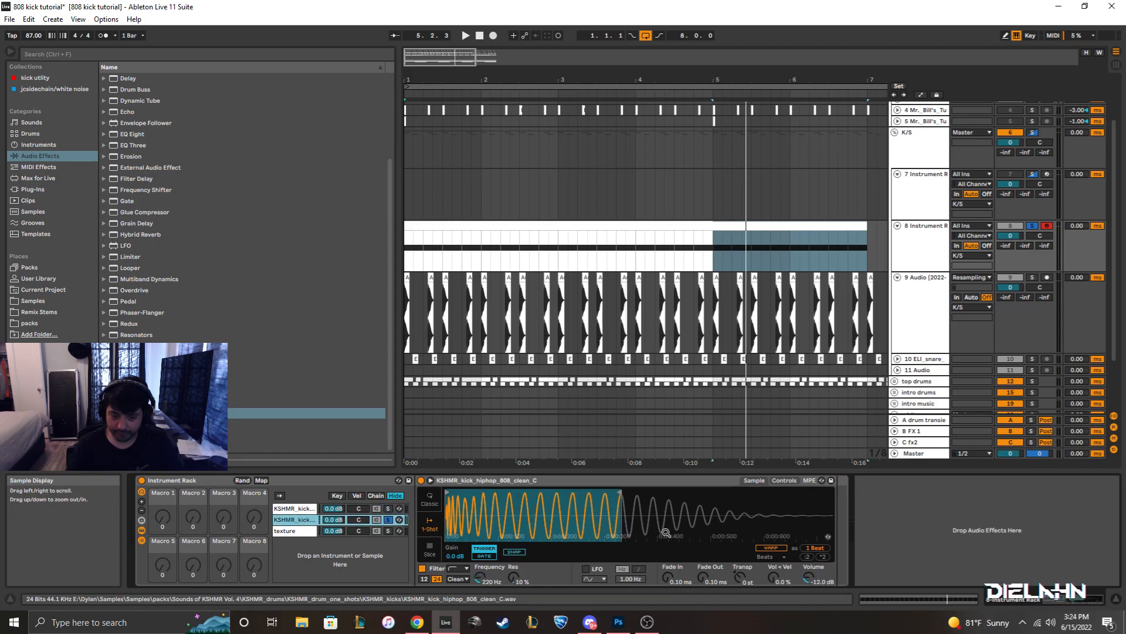
pyautogui.press('space')
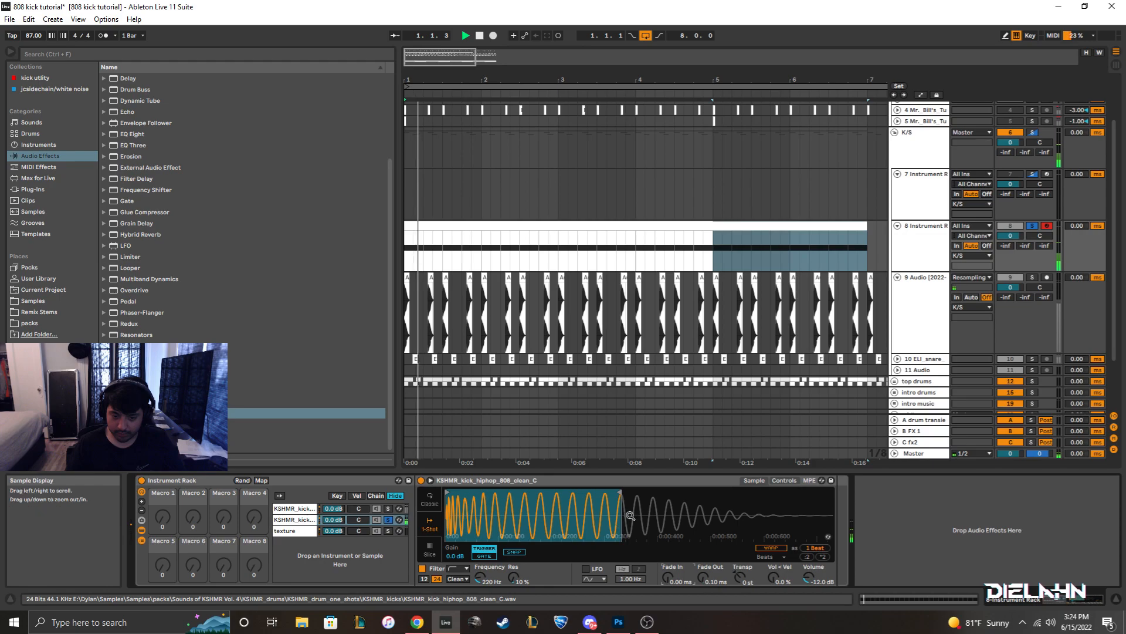
pyautogui.moveTo(703, 579); pyautogui.dragTo(703, 551)
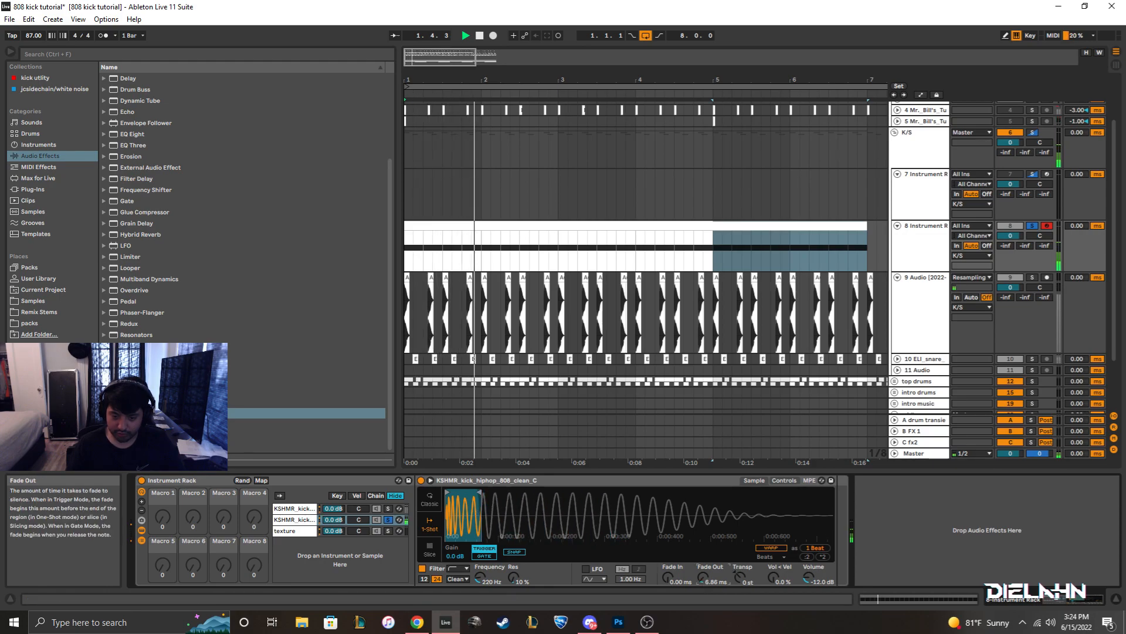
# Set the second layer's pitch envelope to +30 st with a 225 ms decay, and its volume to 0 dB.
pyautogui.click(775, 485)
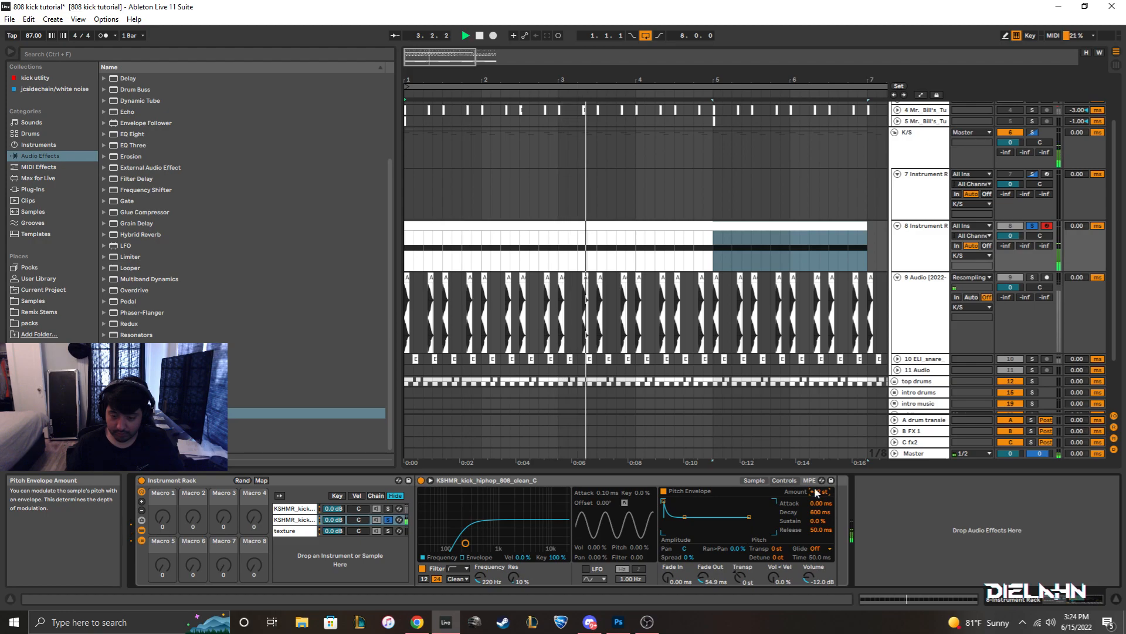
pyautogui.moveTo(820, 512); pyautogui.dragTo(820, 531)
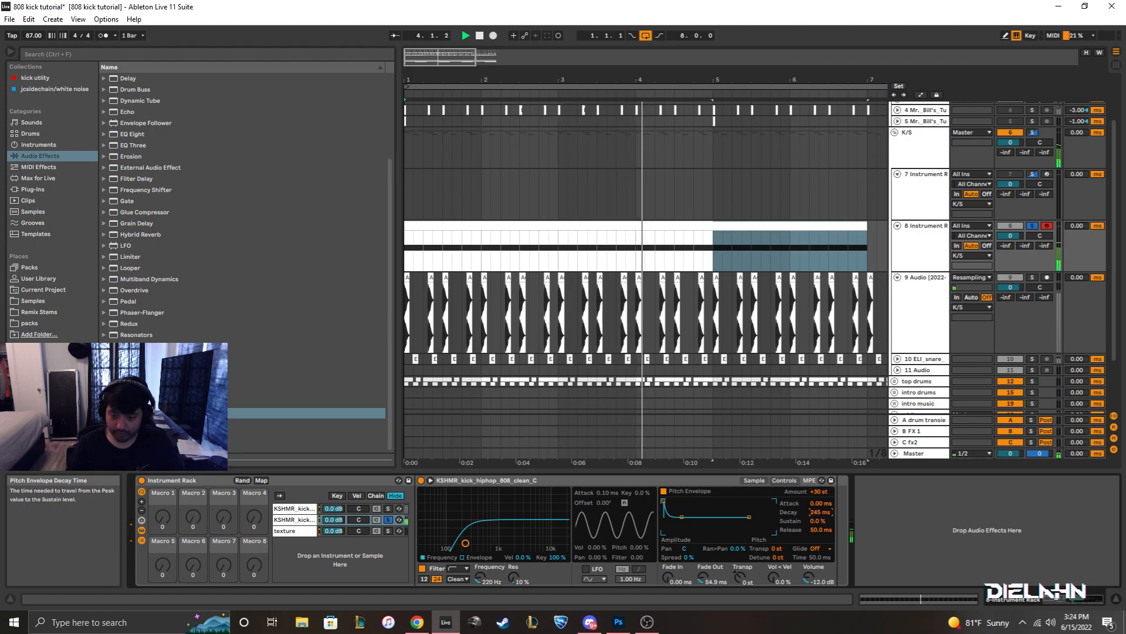
pyautogui.click(817, 580)
pyautogui.write('0')
pyautogui.press('Return')
pyautogui.press('space')
# Unsolo the second kick chain and play both kick layers together.
pyautogui.click(390, 521)
pyautogui.press('space')
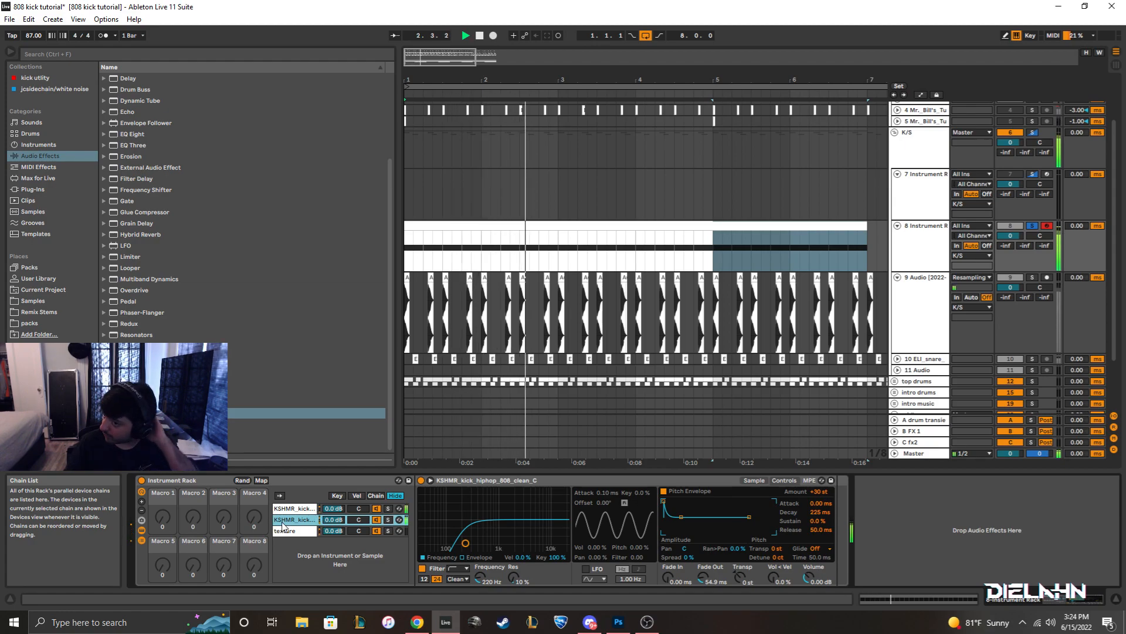
pyautogui.click(923, 317)
pyautogui.click(918, 253)
pyautogui.press('space')
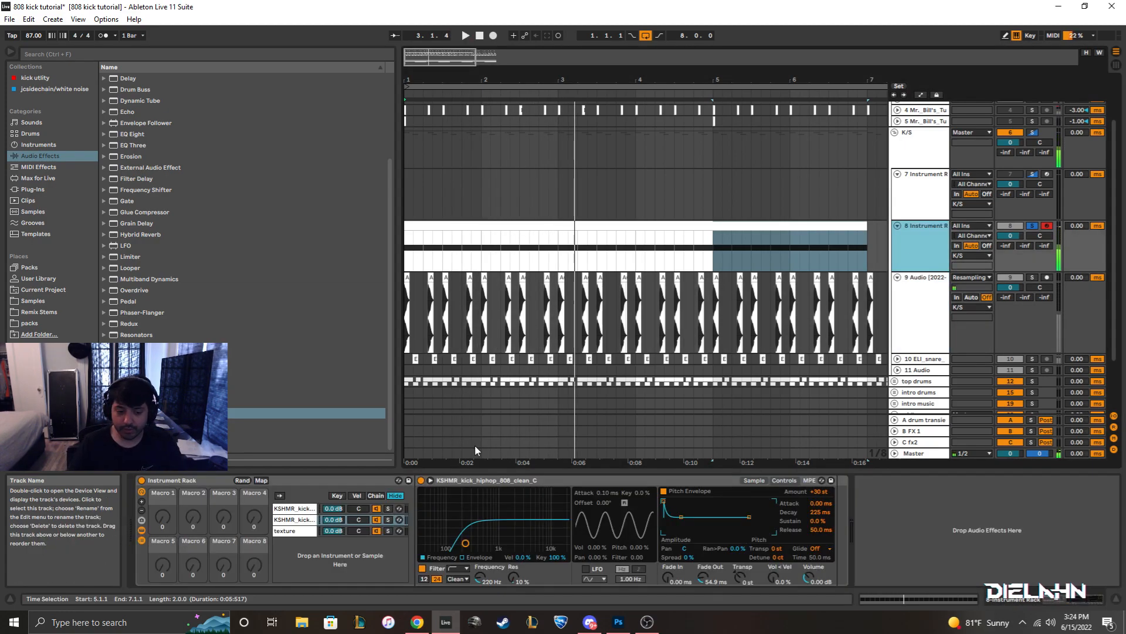
# Solo the texture chain and load an empty Simpler into it.
pyautogui.click(295, 531)
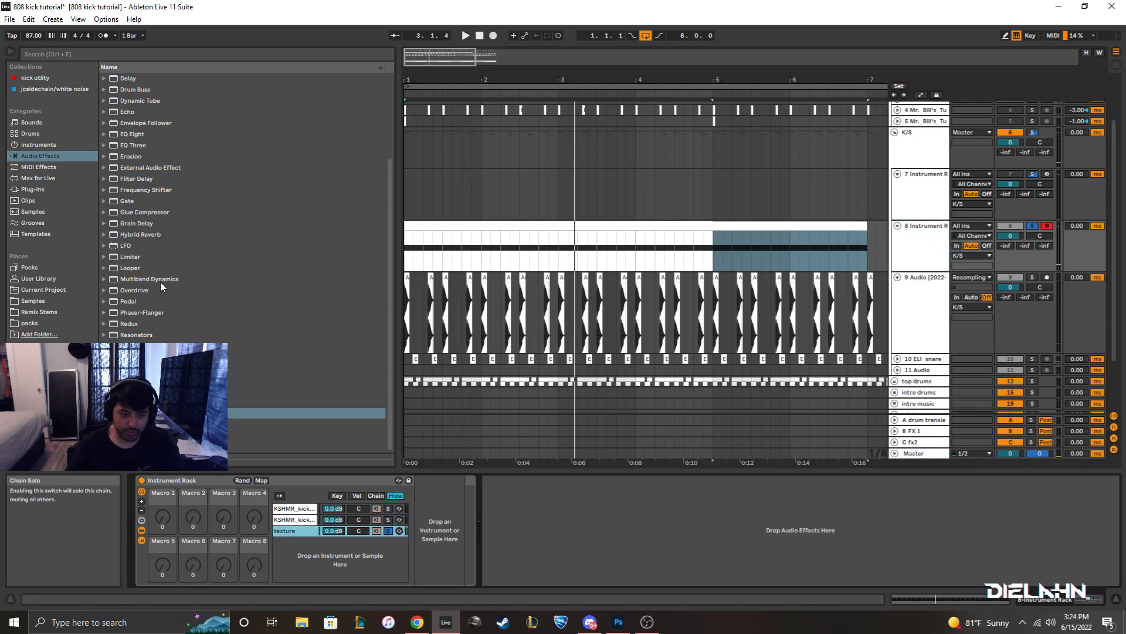
pyautogui.click(39, 144)
pyautogui.moveTo(131, 189); pyautogui.dragTo(424, 540)
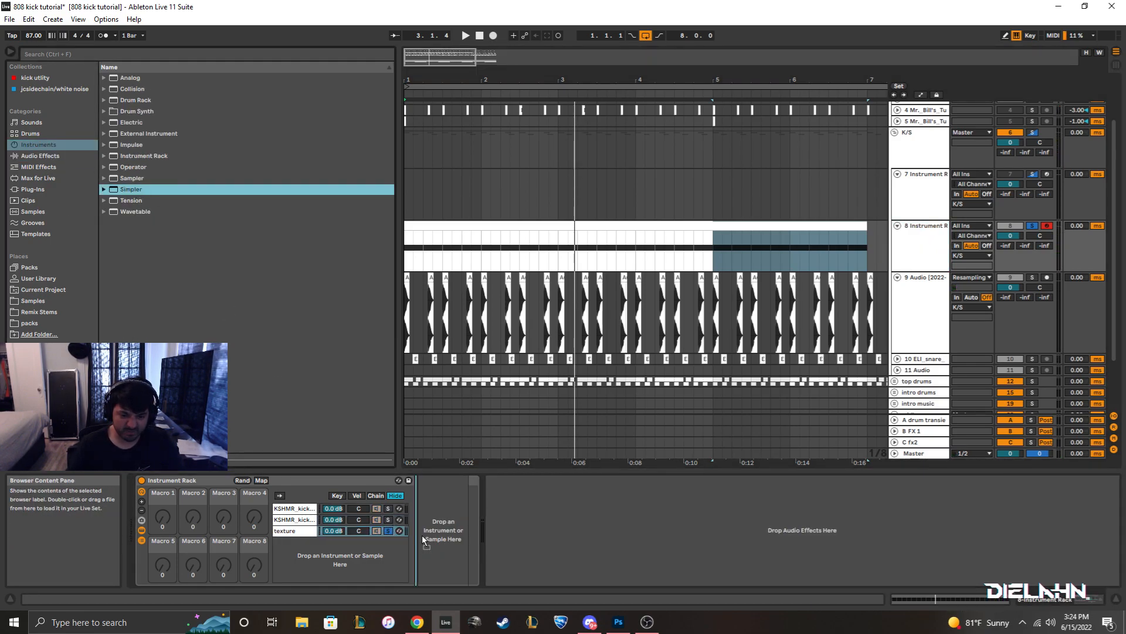
# Search the packs folder for "kick" and collapse the Sounds of KSHMR Vol. 4 folder.
pyautogui.click(42, 323)
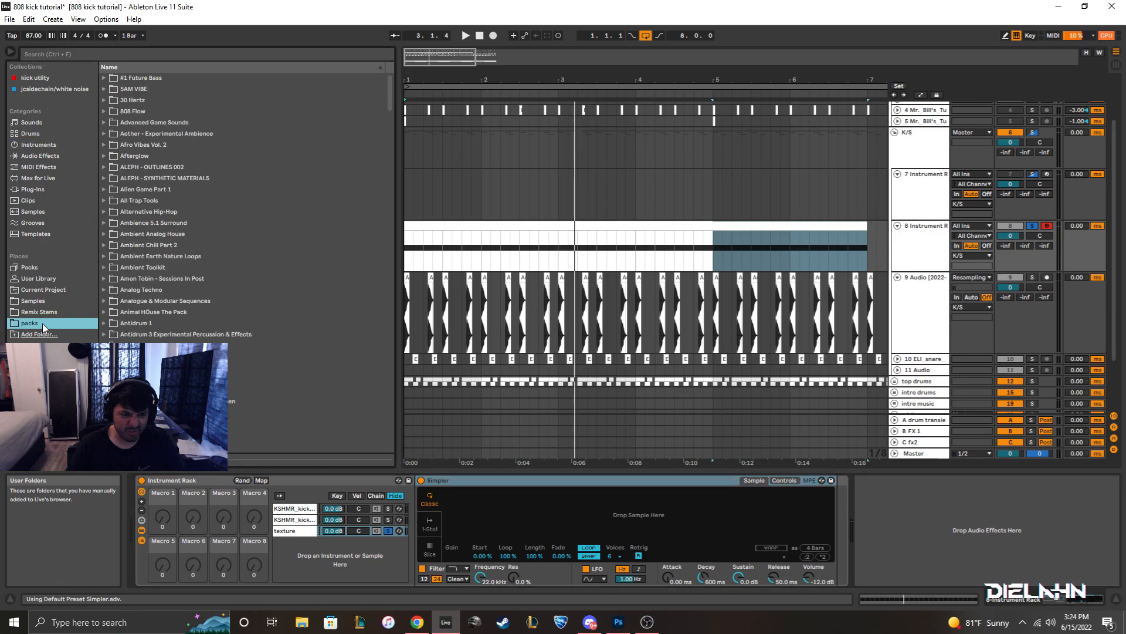
pyautogui.click(126, 58)
pyautogui.write('koan')
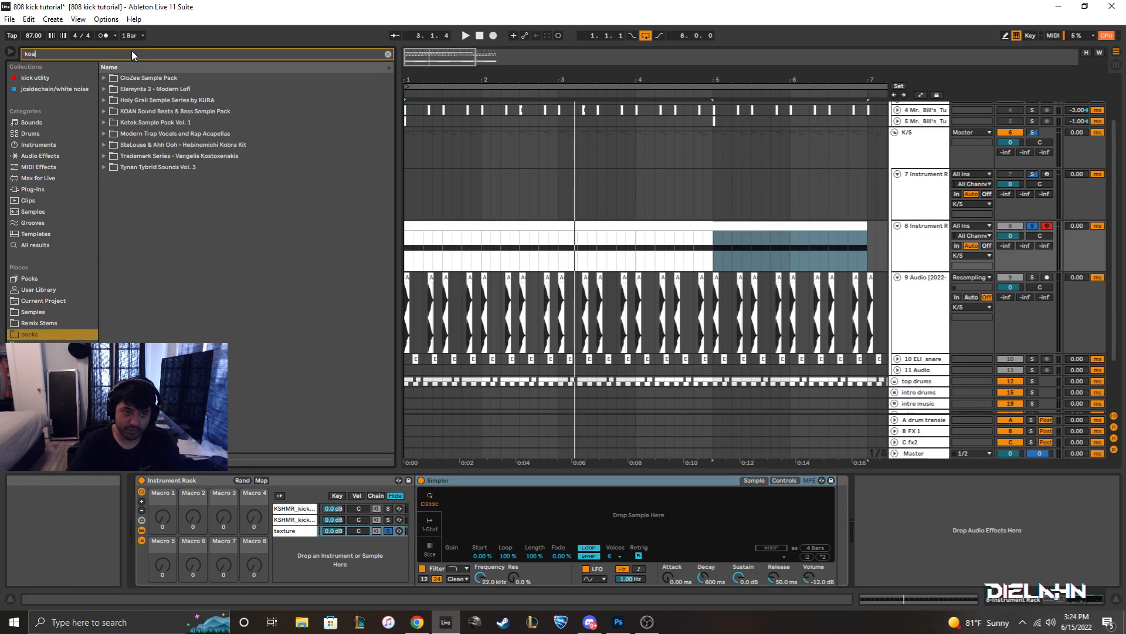
pyautogui.doubleClick(154, 54)
pyautogui.press('BackSpace')
pyautogui.write('kick')
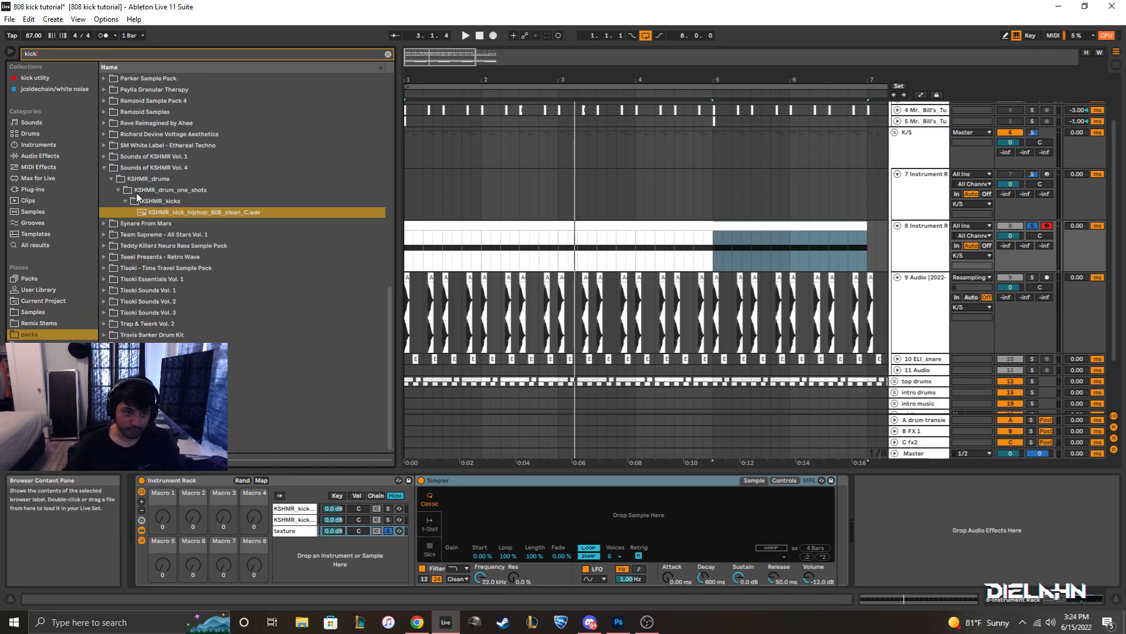
pyautogui.click(104, 176)
pyautogui.scroll(10, 241, 206)
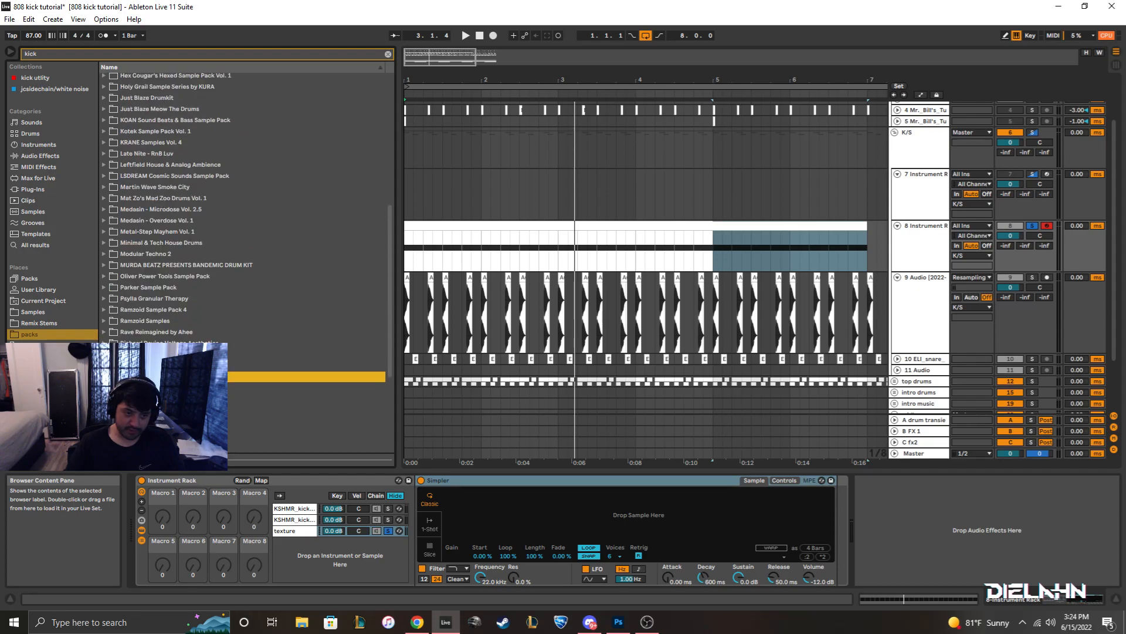
# Listen to the kick layers with the texture chain unsoloed, and solo the texture chain again.
pyautogui.click(310, 521)
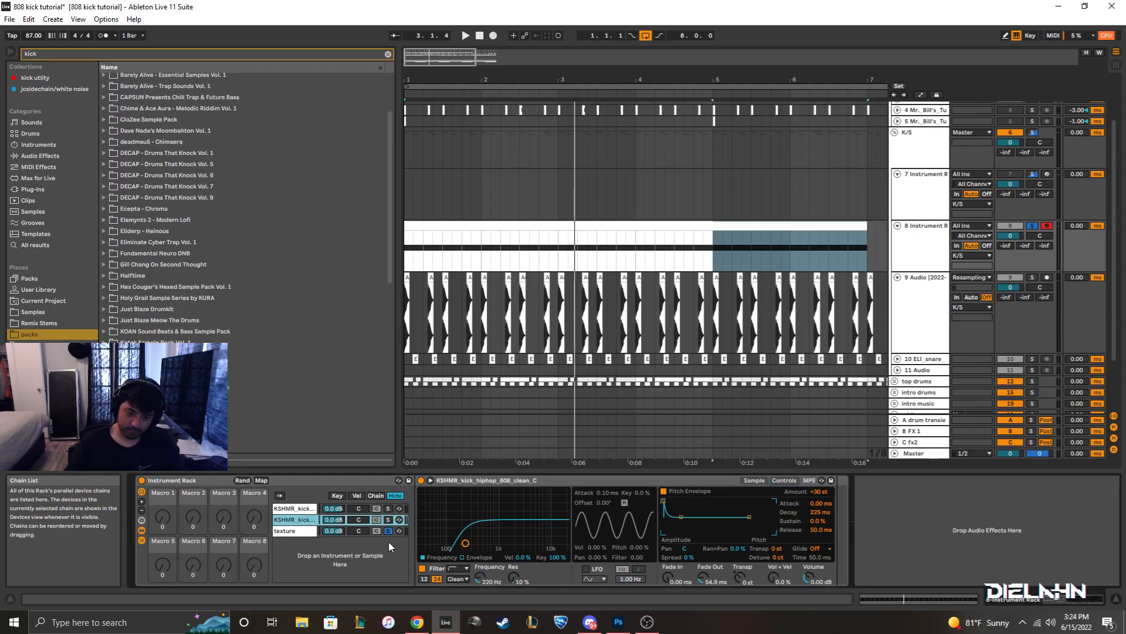
pyautogui.click(387, 532)
pyautogui.press('space')
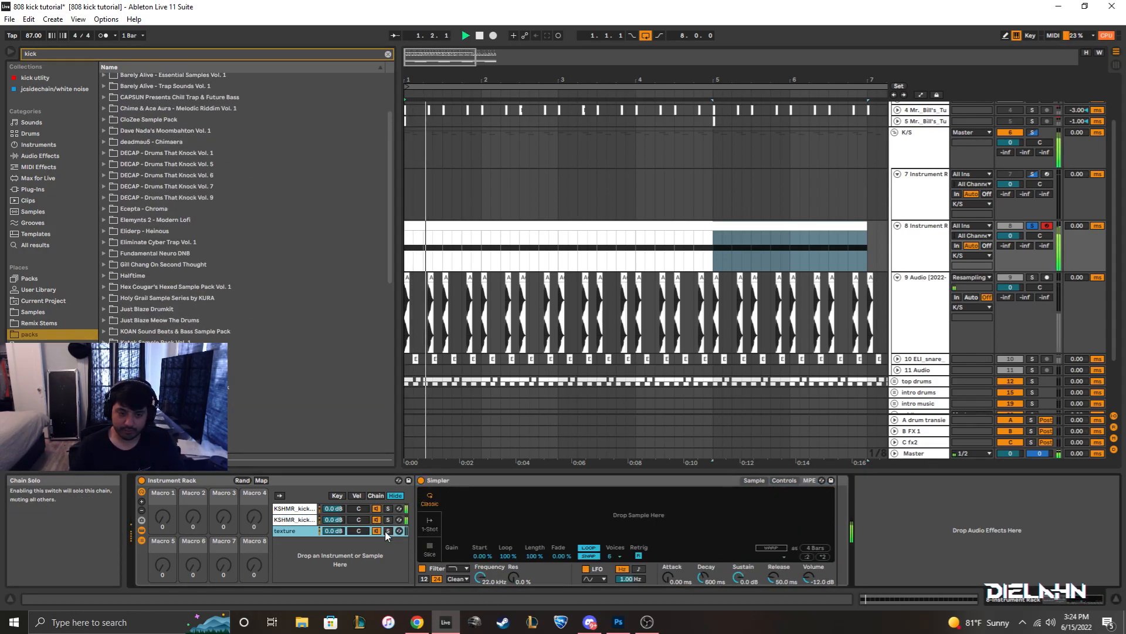
pyautogui.click(387, 531)
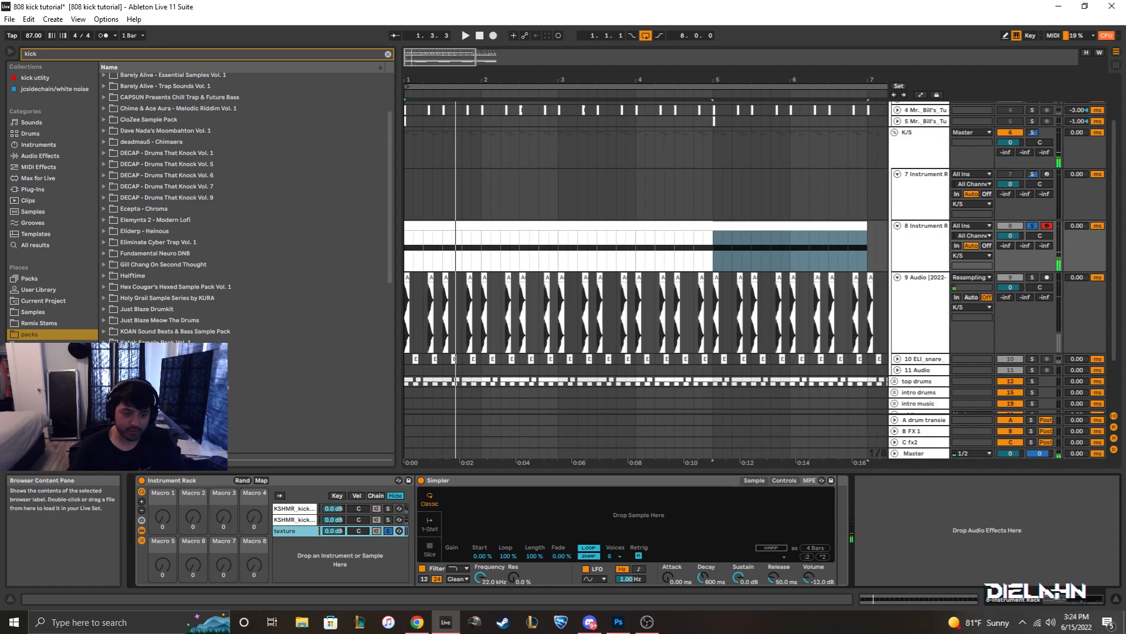
pyautogui.scroll(-2, 176, 293)
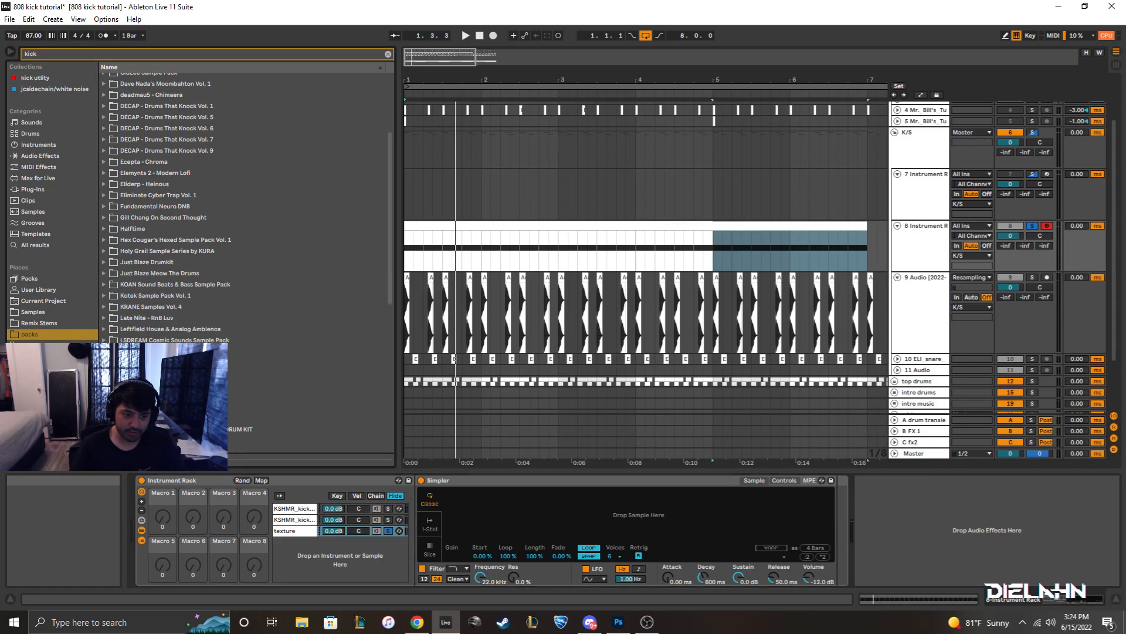
pyautogui.click(176, 340)
pyautogui.scroll(-5, 241, 223)
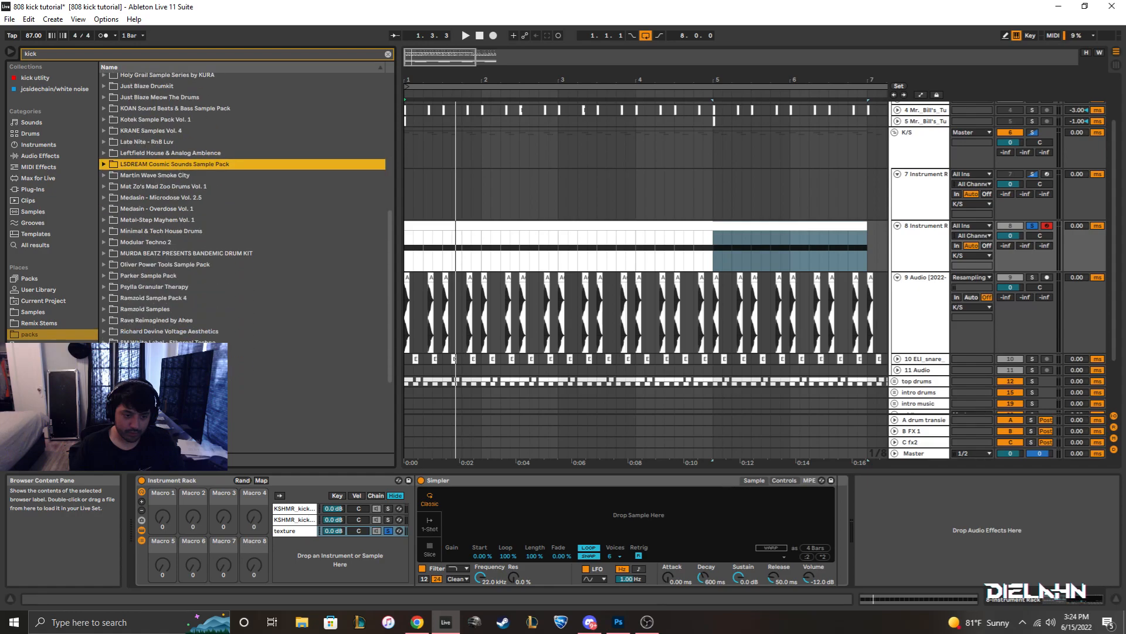
pyautogui.scroll(11, 193, 343)
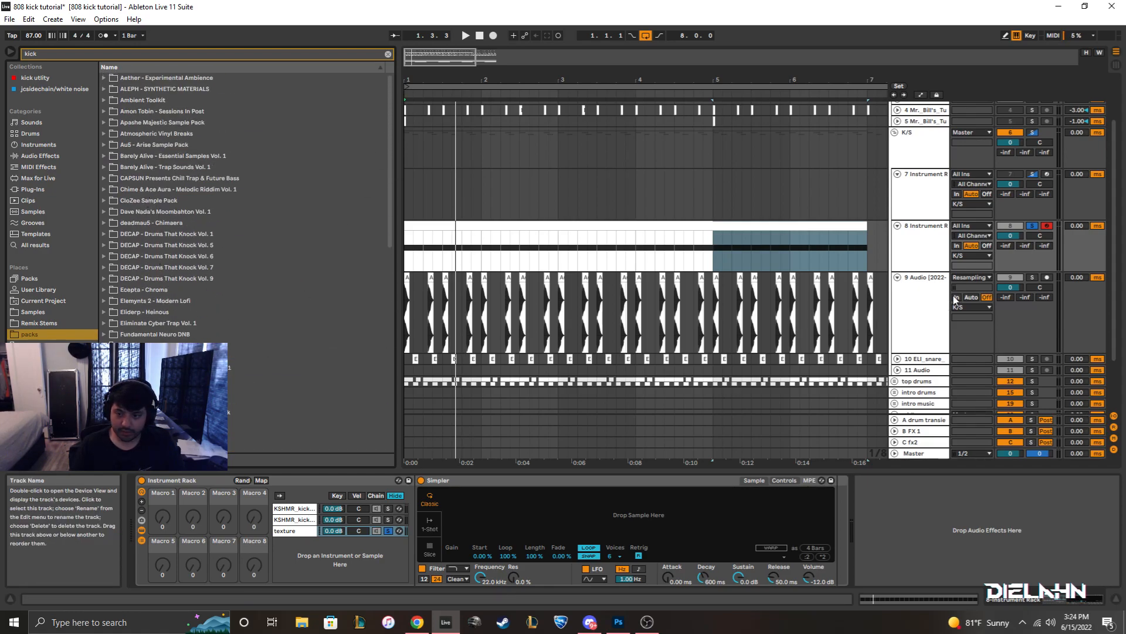
# Compare playback using the solo on audio track 9, and return the solo to track 8.
pyautogui.click(1033, 277)
pyautogui.press('space')
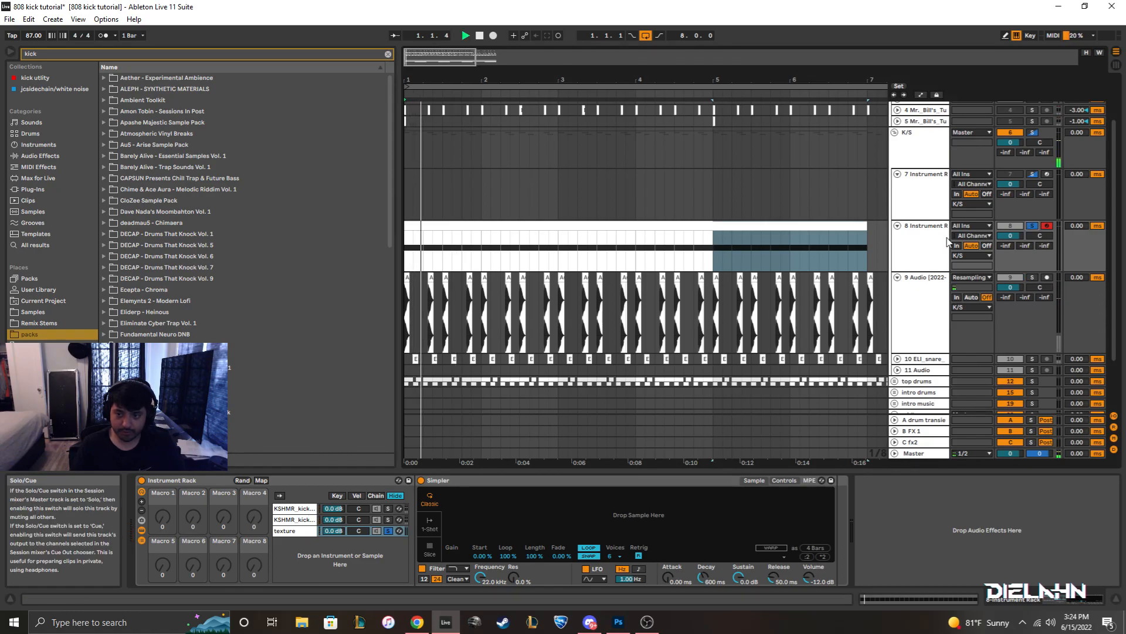
pyautogui.click(923, 246)
pyautogui.press('space')
pyautogui.click(1033, 226)
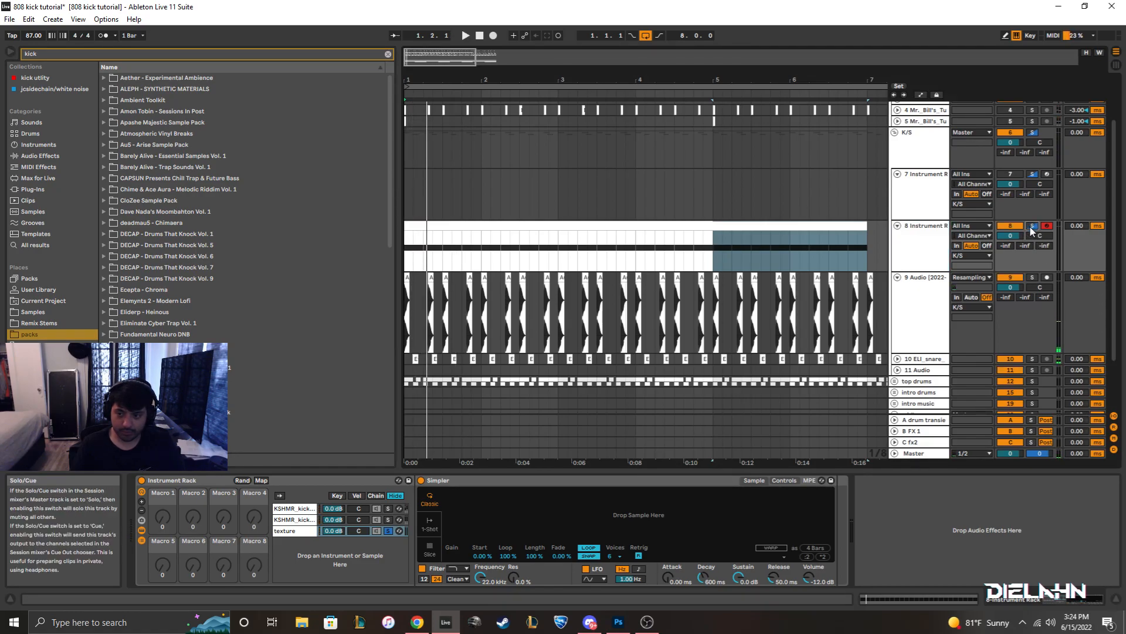
# Expand the KOAN Sound Beats & Bass Sample Pack folder in the kick search results.
pyautogui.scroll(-5, 203, 311)
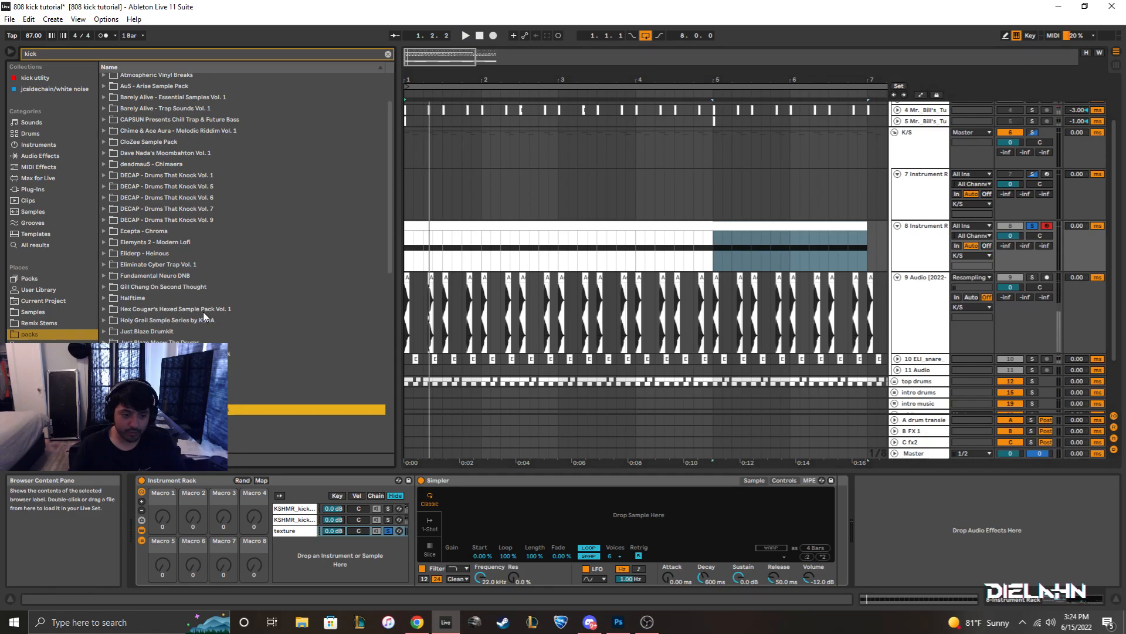
pyautogui.scroll(-8, 203, 312)
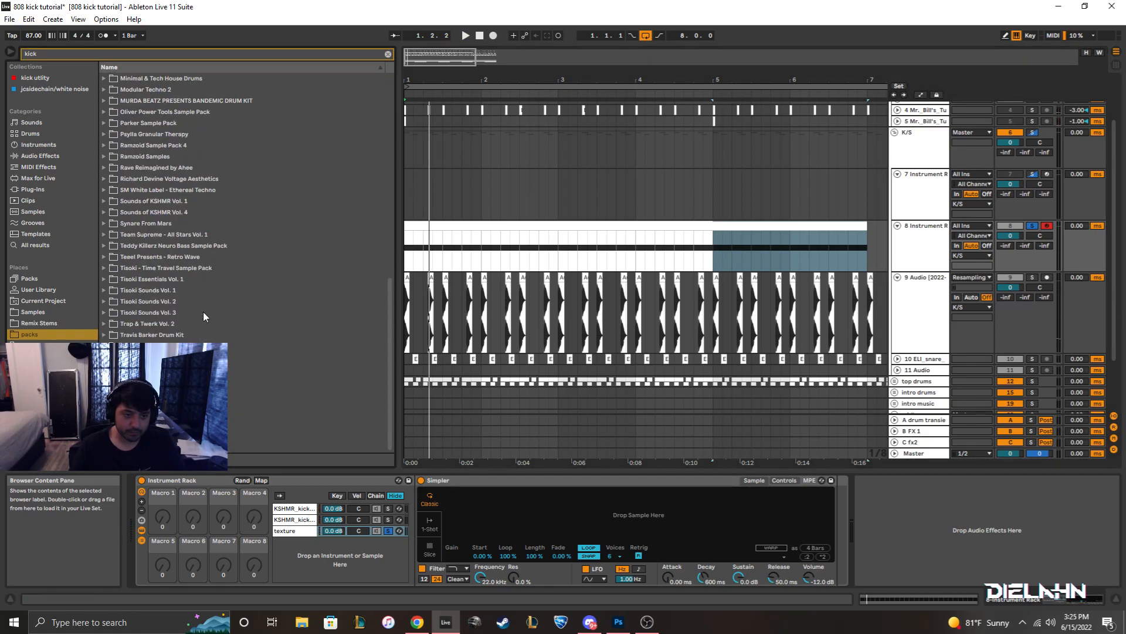
pyautogui.scroll(6, 203, 317)
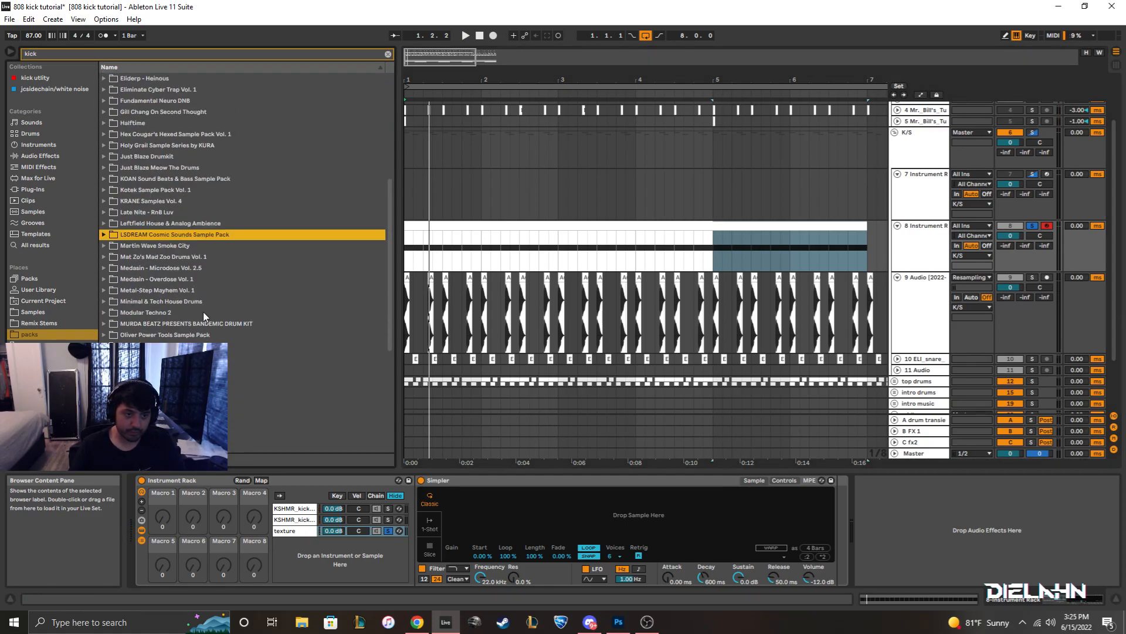
pyautogui.scroll(2, 203, 317)
pyautogui.click(154, 226)
pyautogui.click(104, 226)
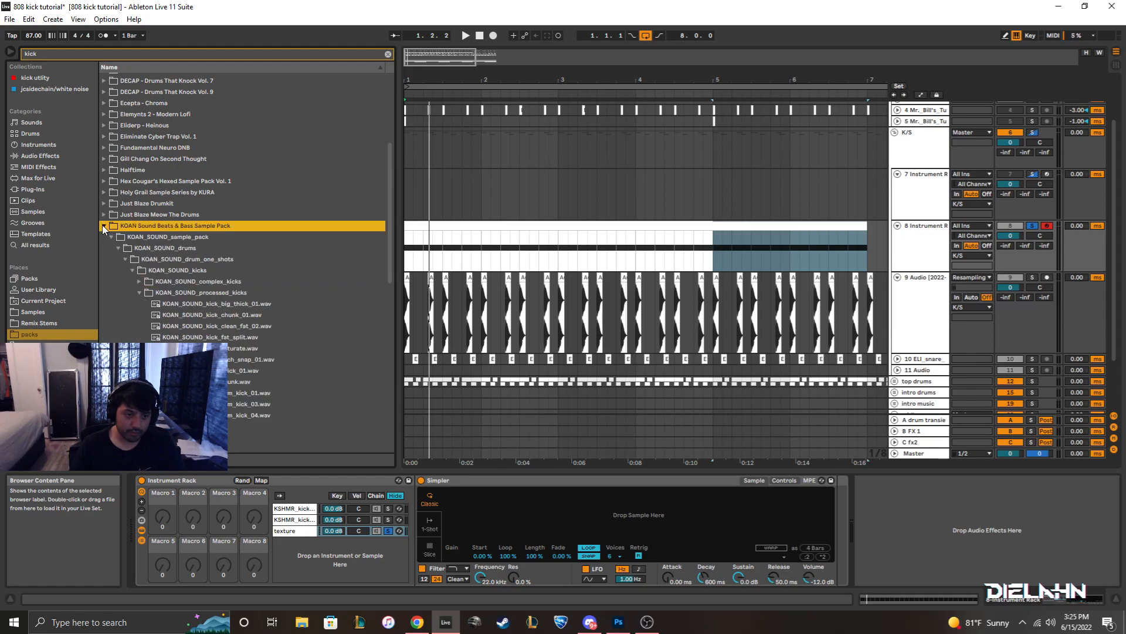
# Audition the processed kick samples in the KOAN Sound pack, including big_thick_01, chunk_01, clean_fat_02 and fat_split.
pyautogui.click(228, 374)
pyautogui.click(229, 313)
pyautogui.click(235, 304)
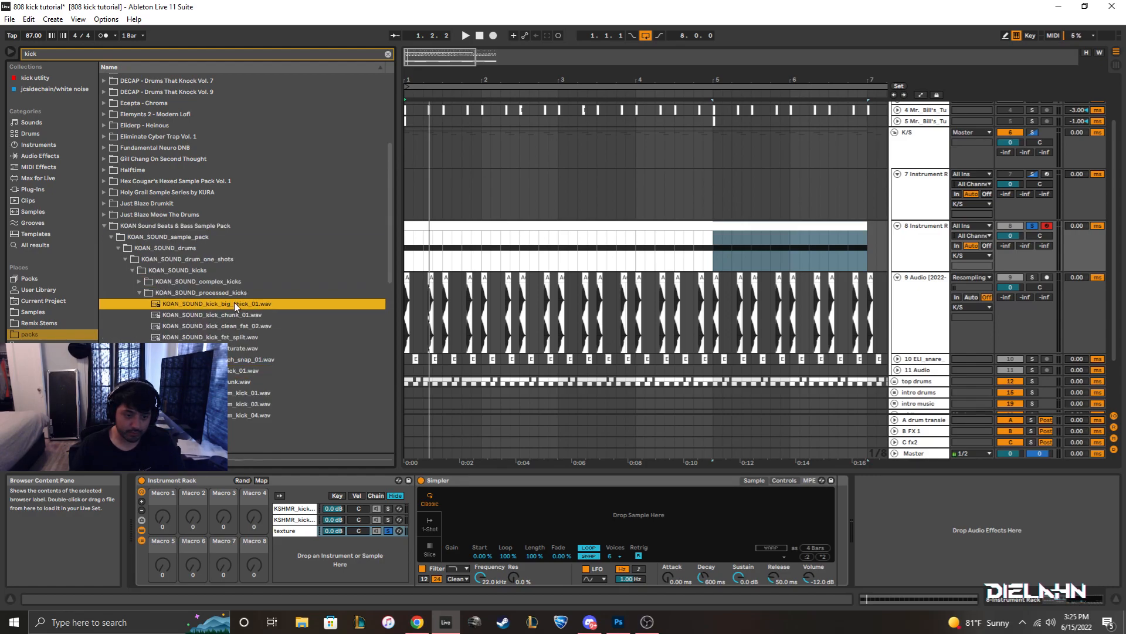
pyautogui.click(224, 315)
pyautogui.click(219, 326)
pyautogui.click(223, 315)
pyautogui.click(221, 329)
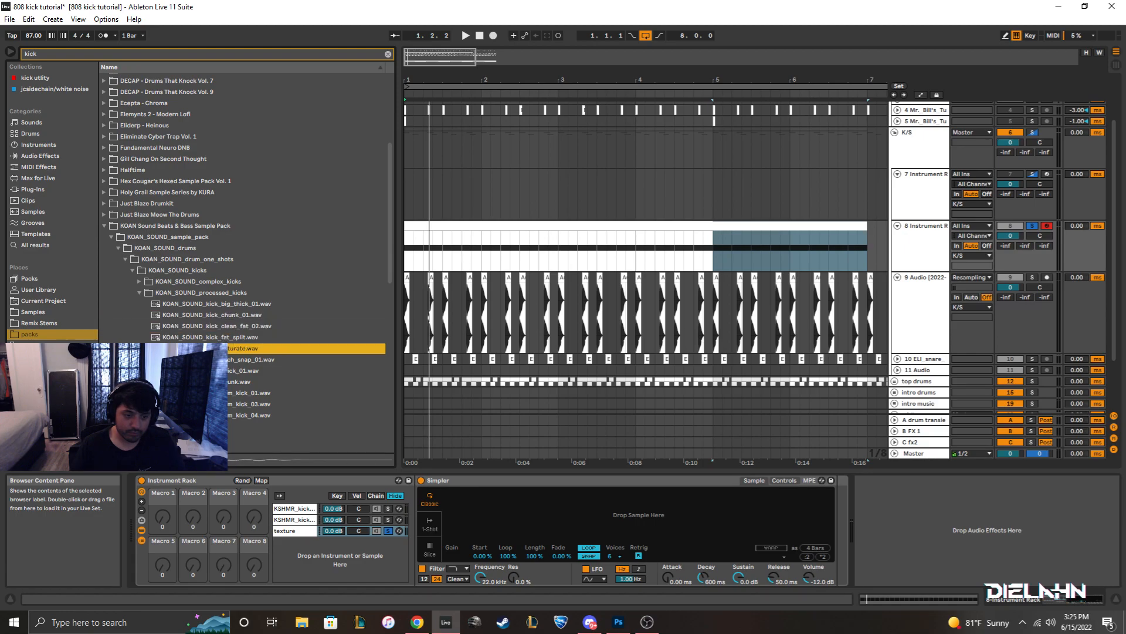
pyautogui.click(226, 339)
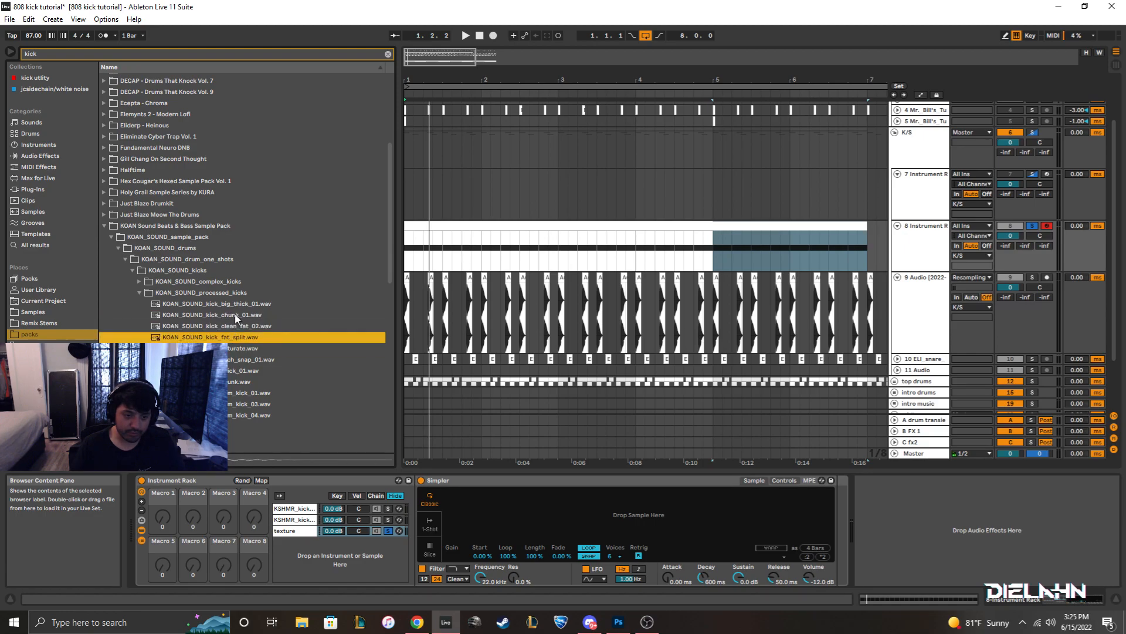
# Load KOAN_SOUND_kick_chunk_01.wav into the texture chain's Simpler, switch it to 1-Shot mode and check its controls.
pyautogui.moveTo(235, 315); pyautogui.dragTo(489, 514)
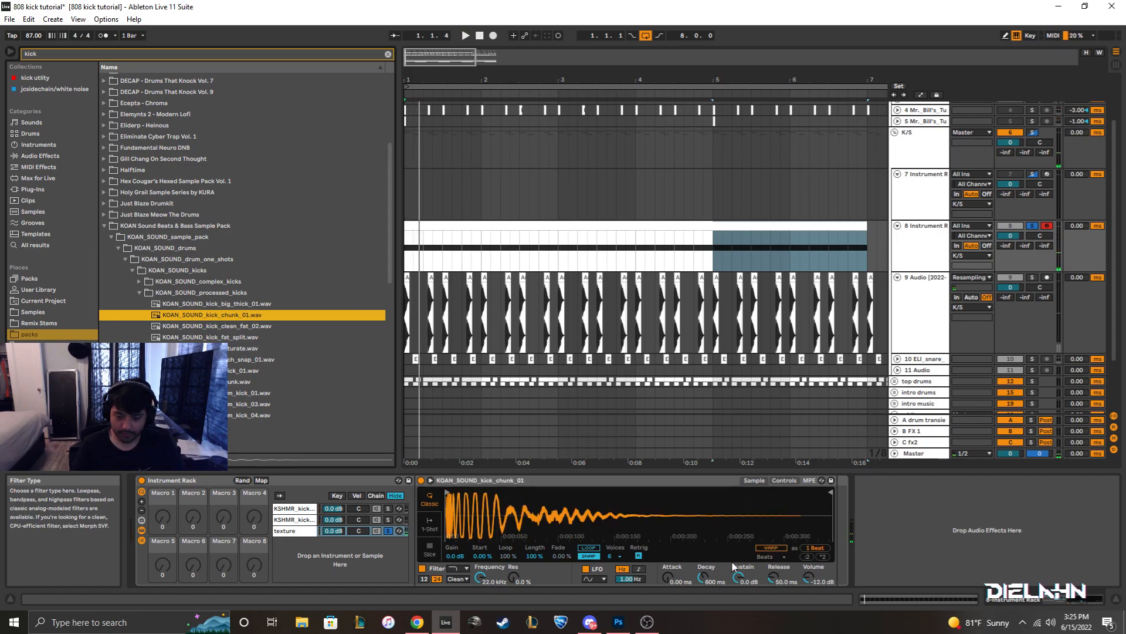
pyautogui.click(585, 568)
pyautogui.click(430, 524)
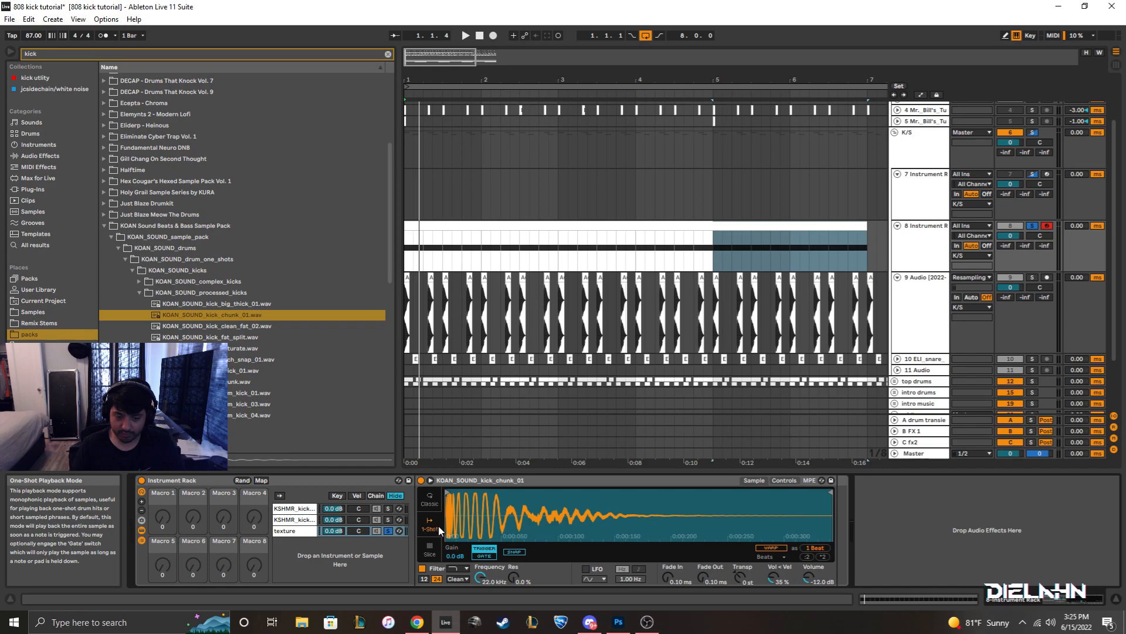
pyautogui.click(795, 480)
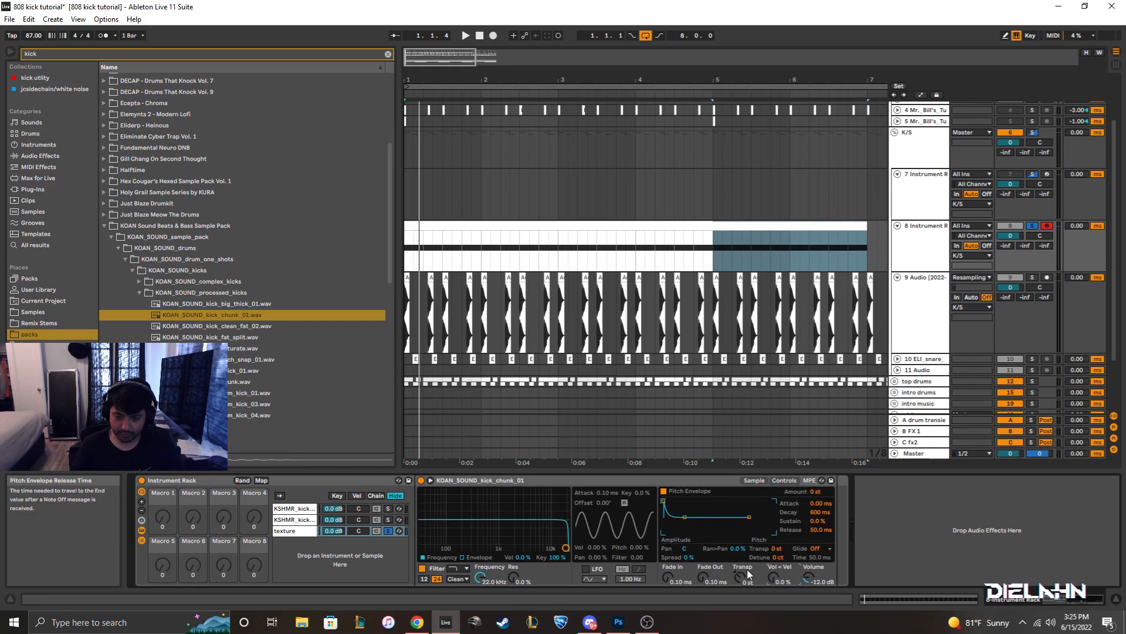
pyautogui.click(755, 480)
# Trim the end of the texture sample to about 70% of its length and set Fade Out to 24.4 ms while auditioning it.
pyautogui.press('space')
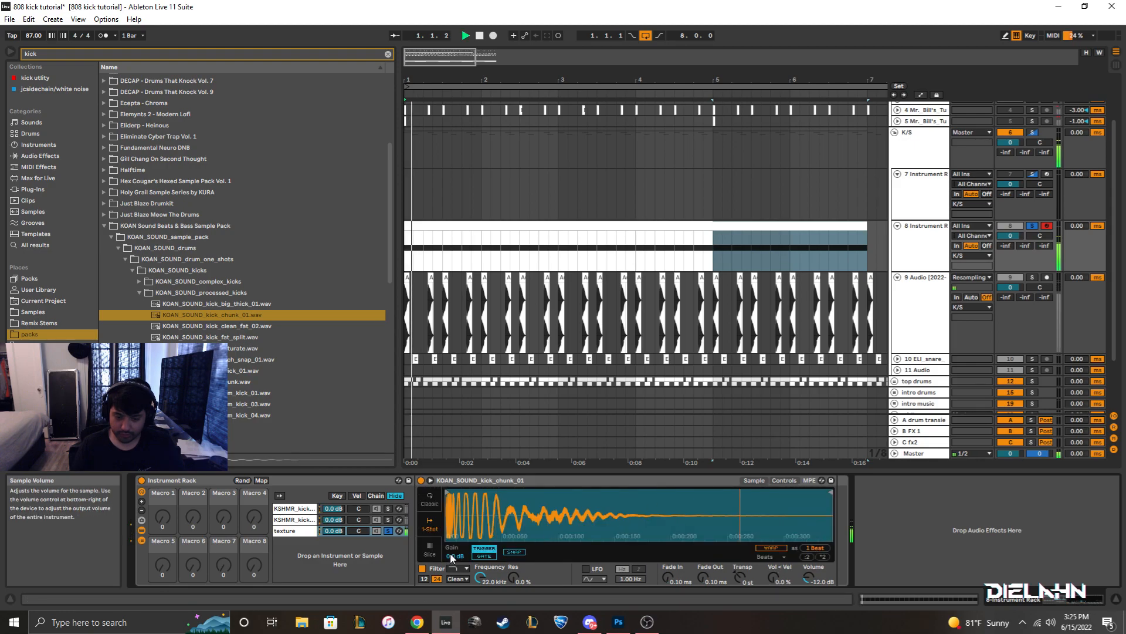
pyautogui.moveTo(455, 492); pyautogui.dragTo(464, 492)
pyautogui.press('space')
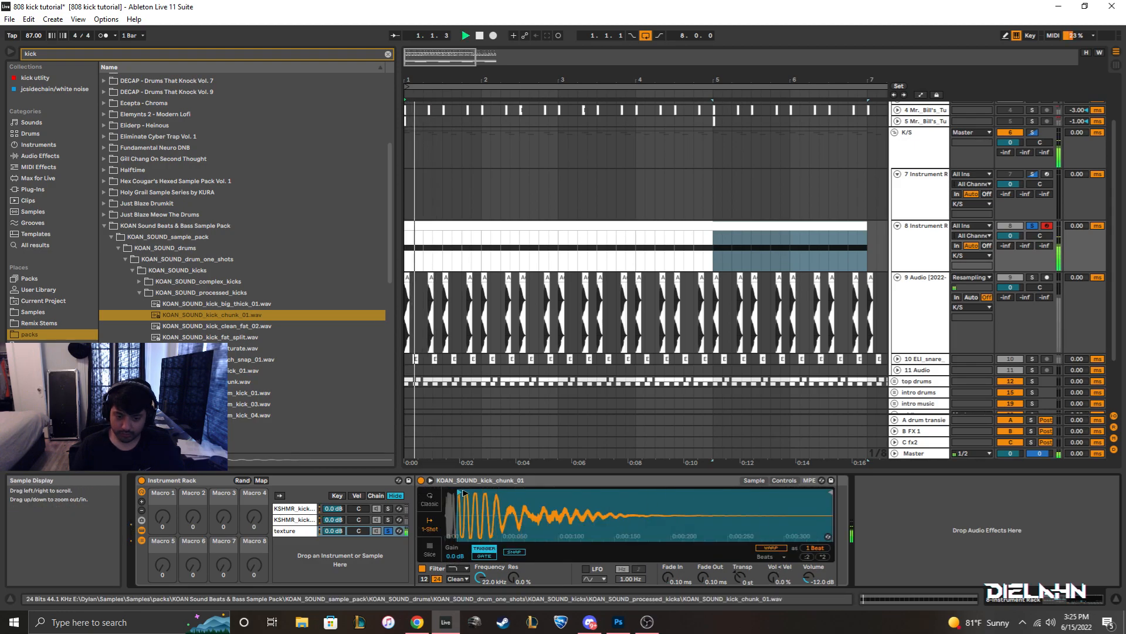
pyautogui.moveTo(830, 512); pyautogui.dragTo(657, 511)
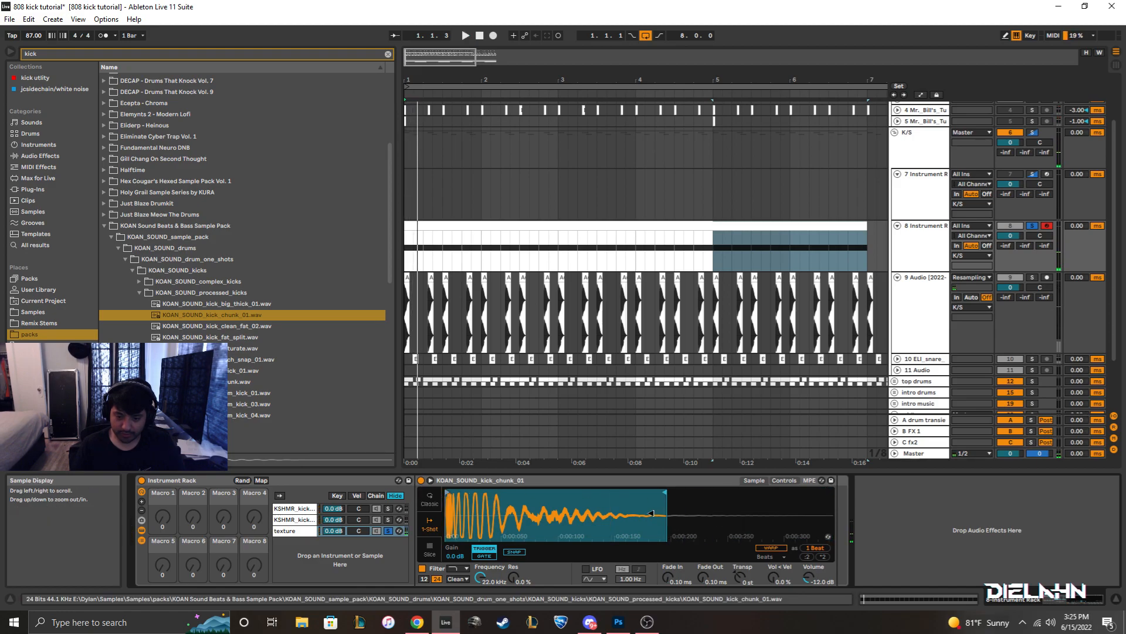
pyautogui.press('space')
pyautogui.moveTo(702, 577); pyautogui.dragTo(703, 565)
pyautogui.press('space')
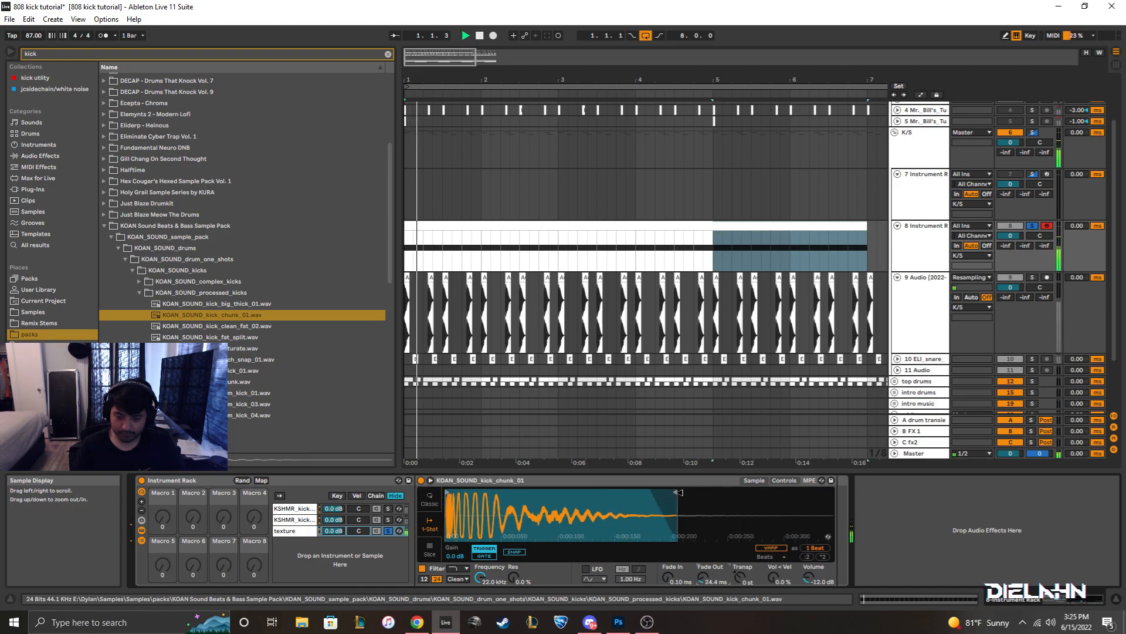
pyautogui.moveTo(682, 489); pyautogui.dragTo(734, 503)
pyautogui.press('space')
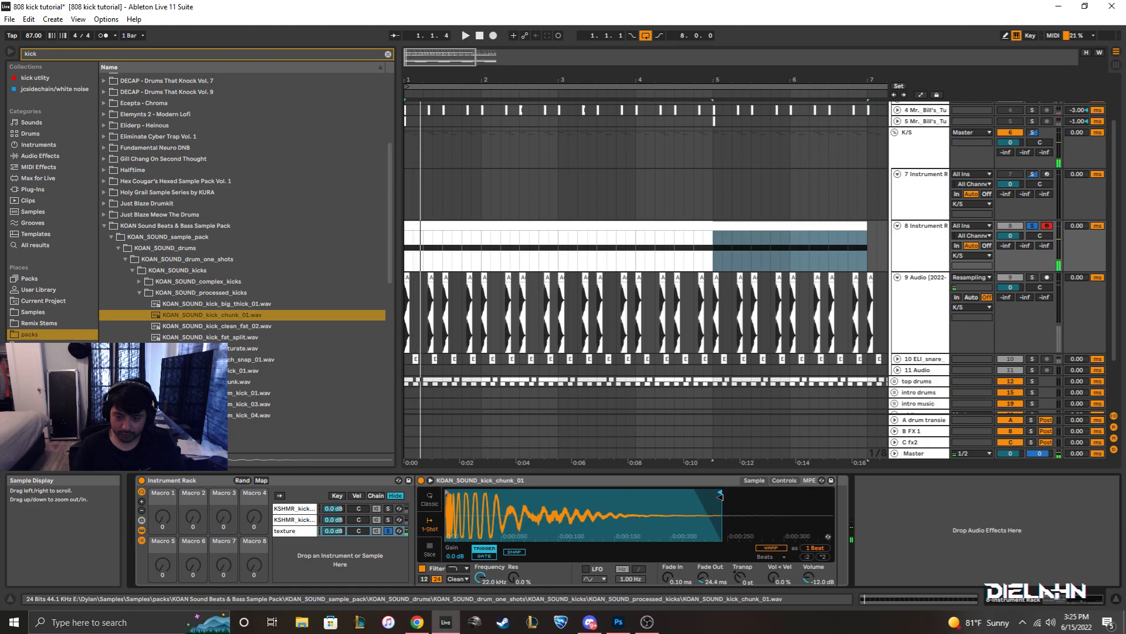
pyautogui.press('space')
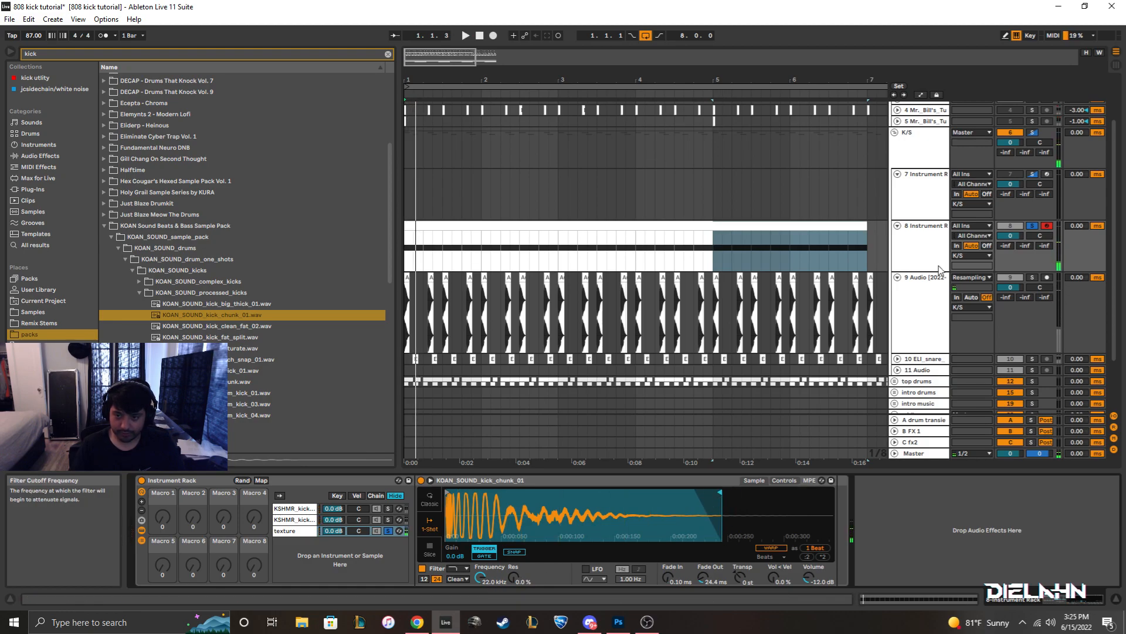
# Set the texture Simpler's filter to high-pass at 169 Hz and lower the texture chain to -5.6 dB.
pyautogui.click(458, 568)
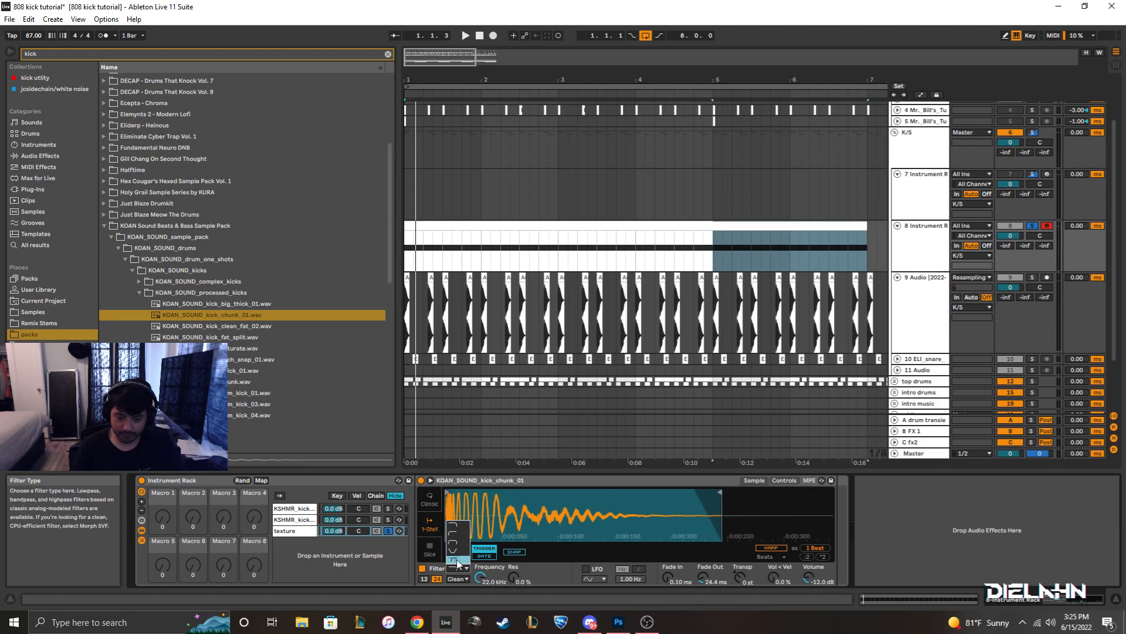
pyautogui.click(457, 534)
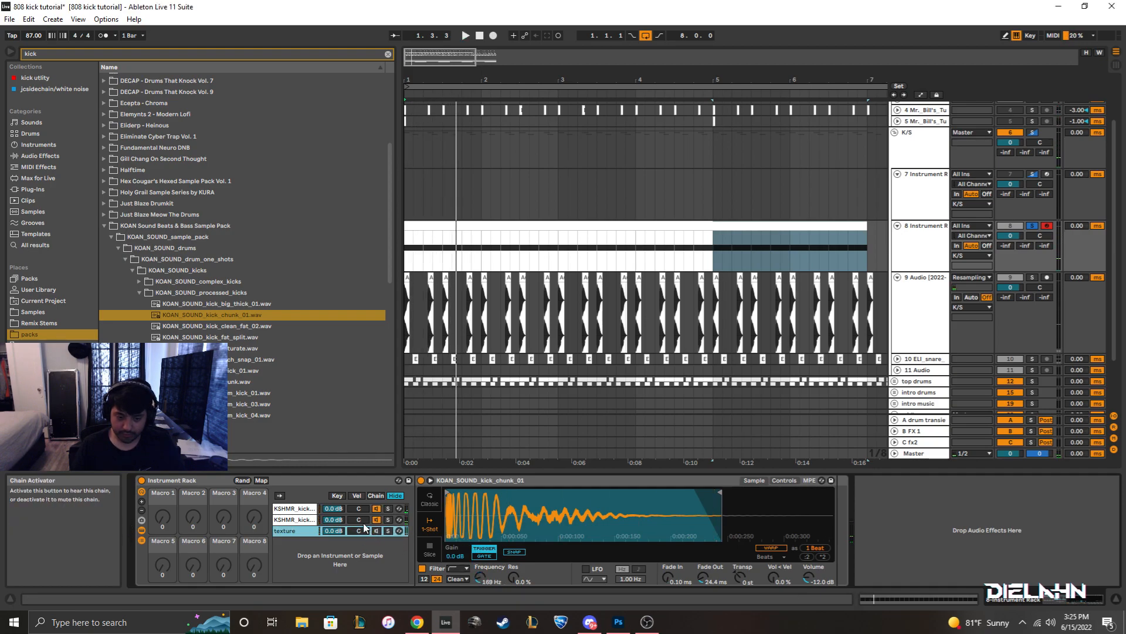
pyautogui.click(304, 510)
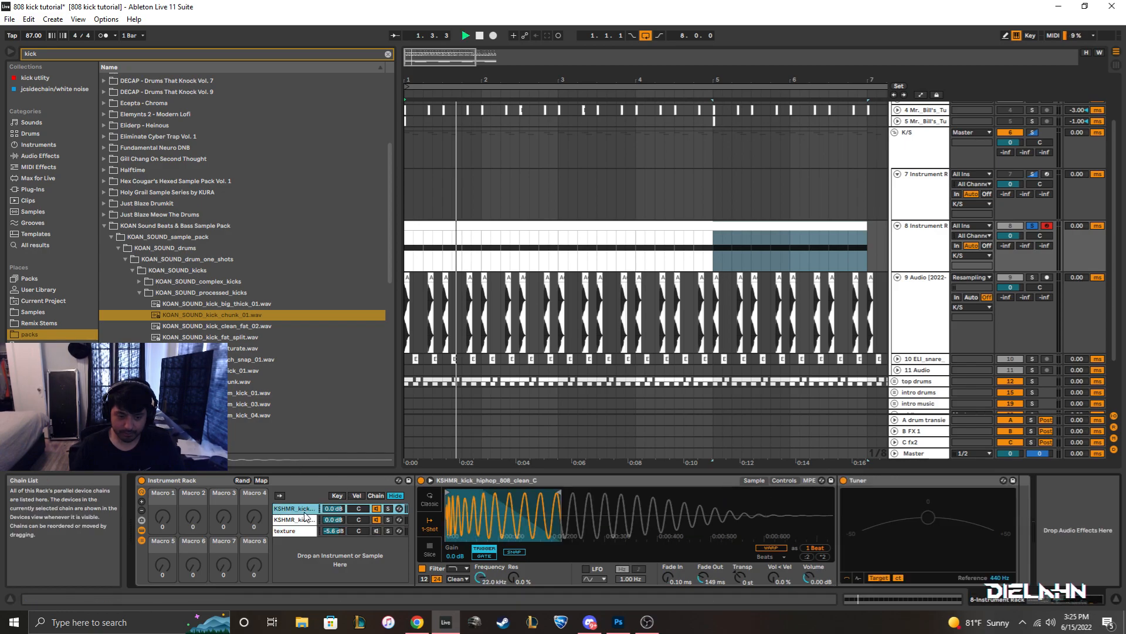
# Add an EQ Eight after the Instrument Rack with a low cut at 46 Hz and raised highs, including 5.08 dB at 1.86 kHz.
pyautogui.click(54, 157)
pyautogui.click(126, 135)
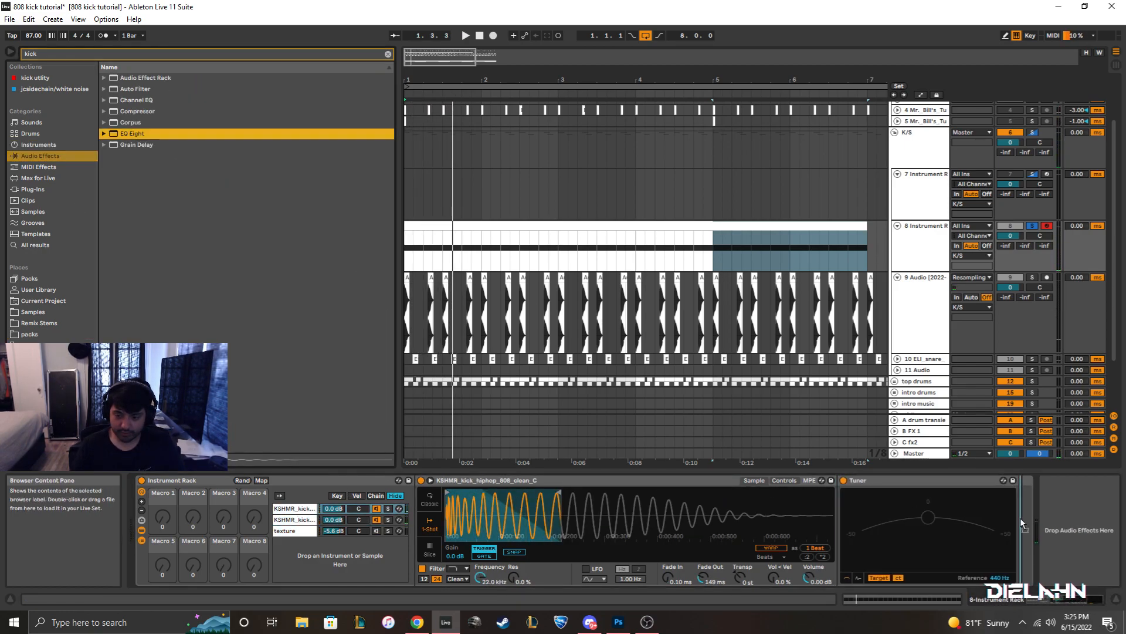
pyautogui.moveTo(1055, 512); pyautogui.dragTo(1024, 507)
pyautogui.click(881, 570)
pyautogui.click(873, 501)
pyautogui.moveTo(897, 531); pyautogui.dragTo(1009, 512)
pyautogui.press('space')
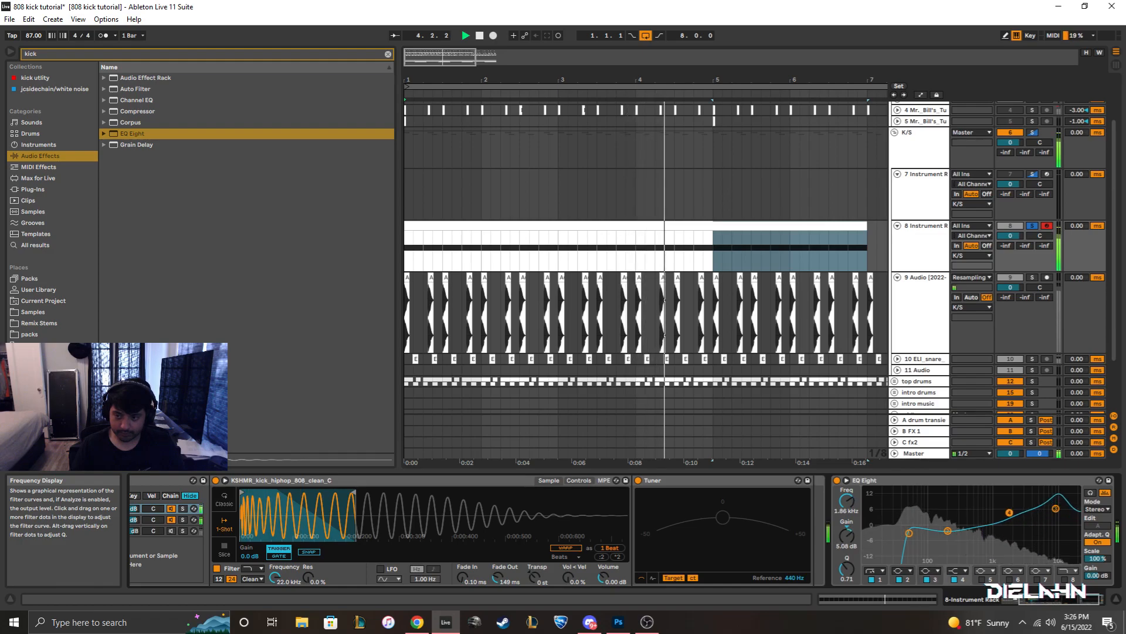
pyautogui.click(922, 264)
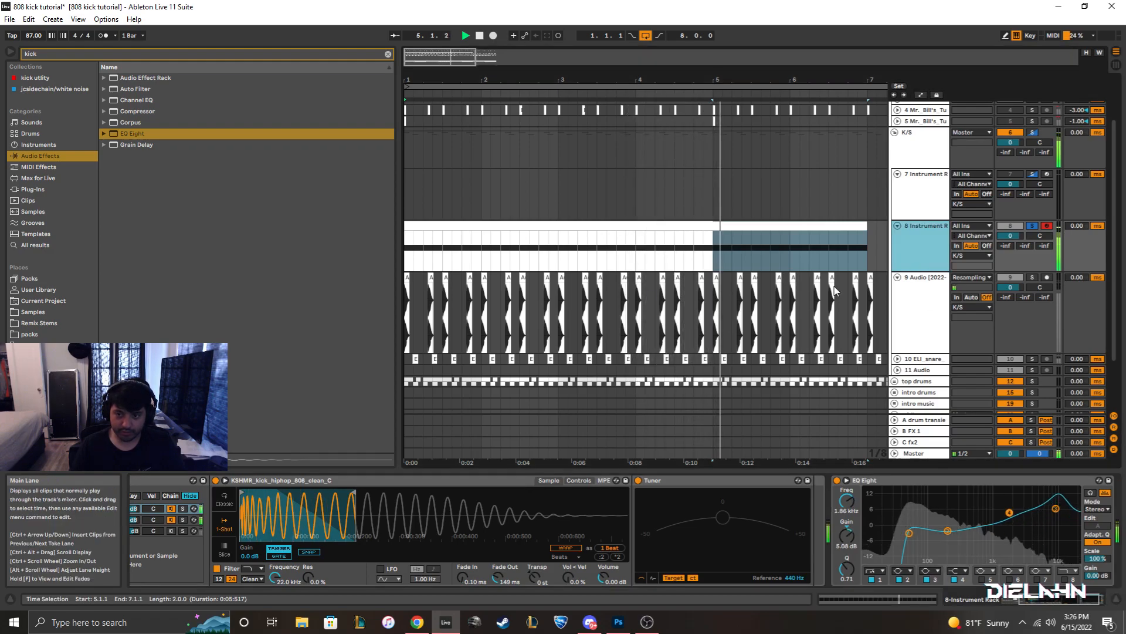
# Clear the browser search and insert an Overdrive between the Instrument Rack and the EQ Eight.
pyautogui.click(388, 54)
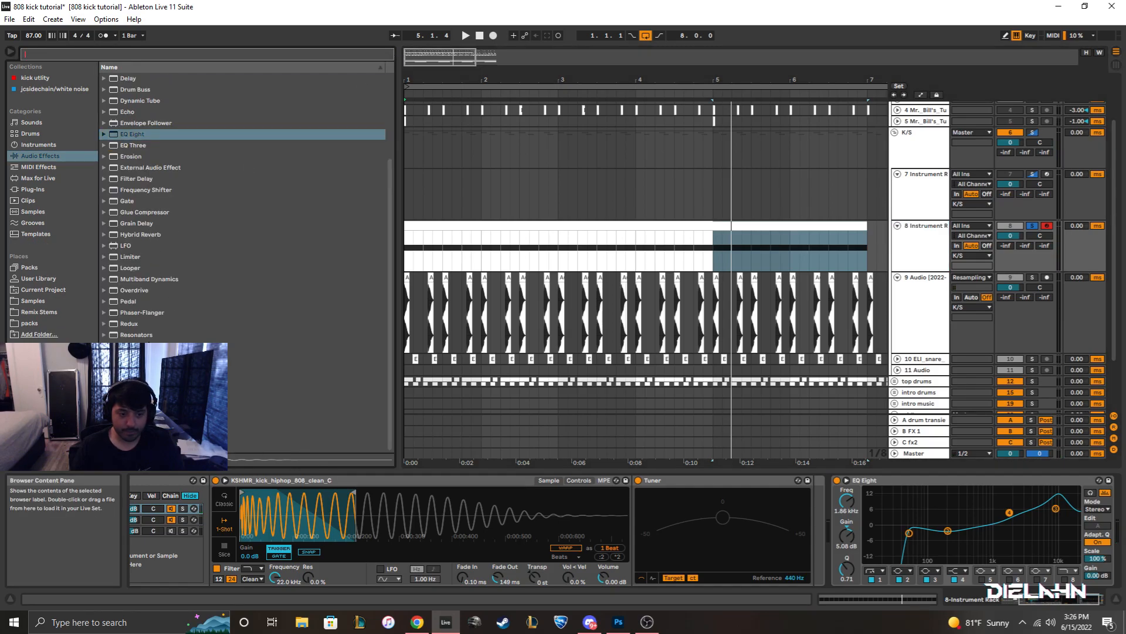
pyautogui.scroll(3, 163, 309)
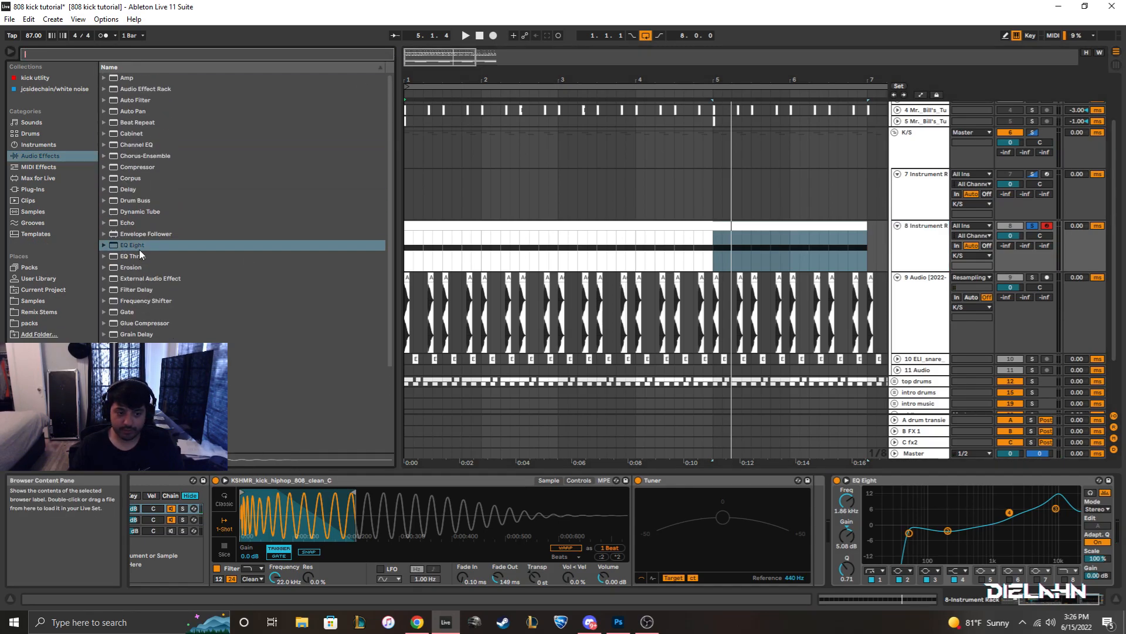
pyautogui.doubleClick(135, 354)
pyautogui.moveTo(1075, 554); pyautogui.dragTo(1087, 585)
pyautogui.moveTo(1096, 519); pyautogui.dragTo(766, 484)
pyautogui.moveTo(909, 533); pyautogui.dragTo(852, 510)
pyautogui.hotkey('ctrl', 'z')
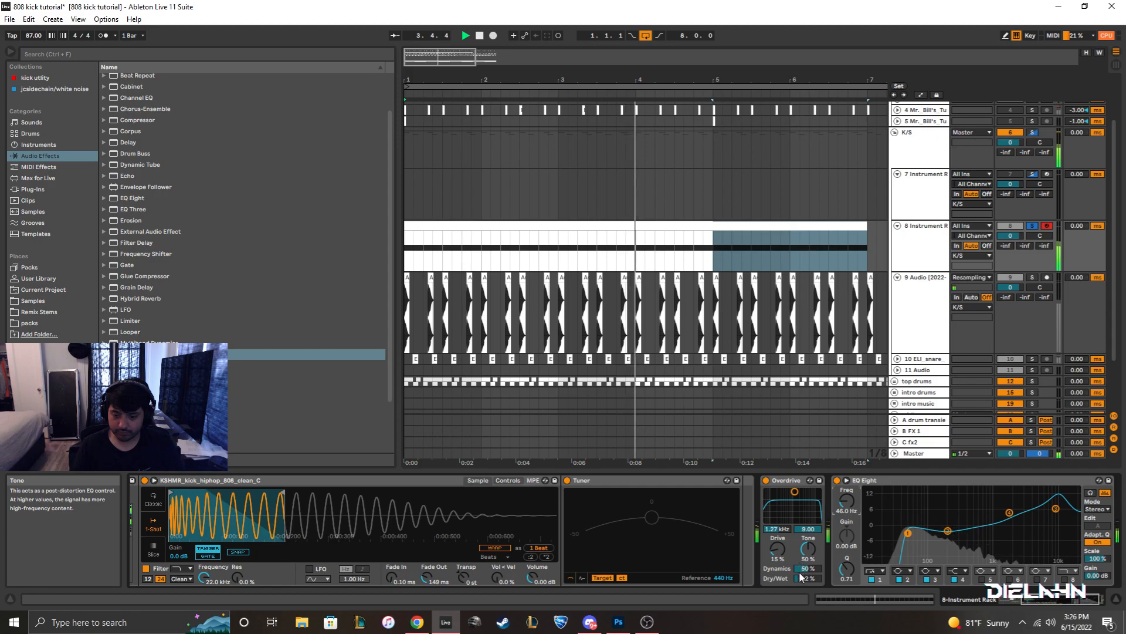
# Set the Overdrive's Drive to 8% and Dry/Wet to 8%, and compare the sound with the effect bypassed.
pyautogui.moveTo(809, 550); pyautogui.dragTo(809, 511)
pyautogui.hotkey('ctrl', 'z')
pyautogui.moveTo(809, 579); pyautogui.dragTo(813, 597)
pyautogui.moveTo(778, 558); pyautogui.dragTo(778, 551)
pyautogui.click(767, 481)
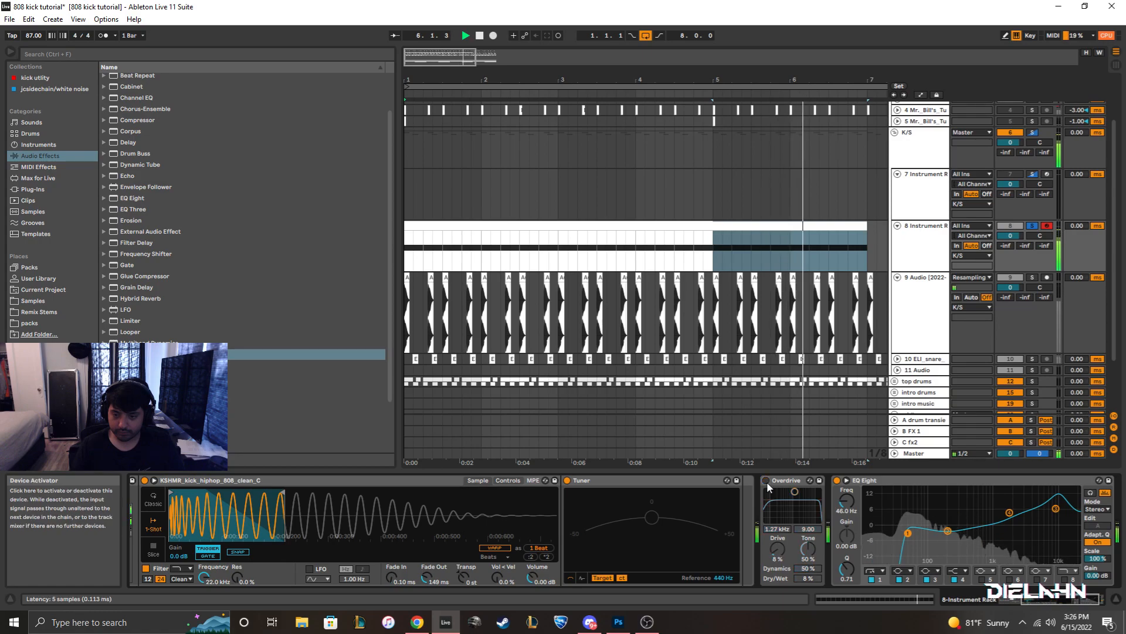
pyautogui.click(767, 481)
# Add a Glue Compressor after the EQ Eight with soft clipping, threshold -24.8 dB and makeup 6.35 dB, and compare it bypassed.
pyautogui.click(151, 279)
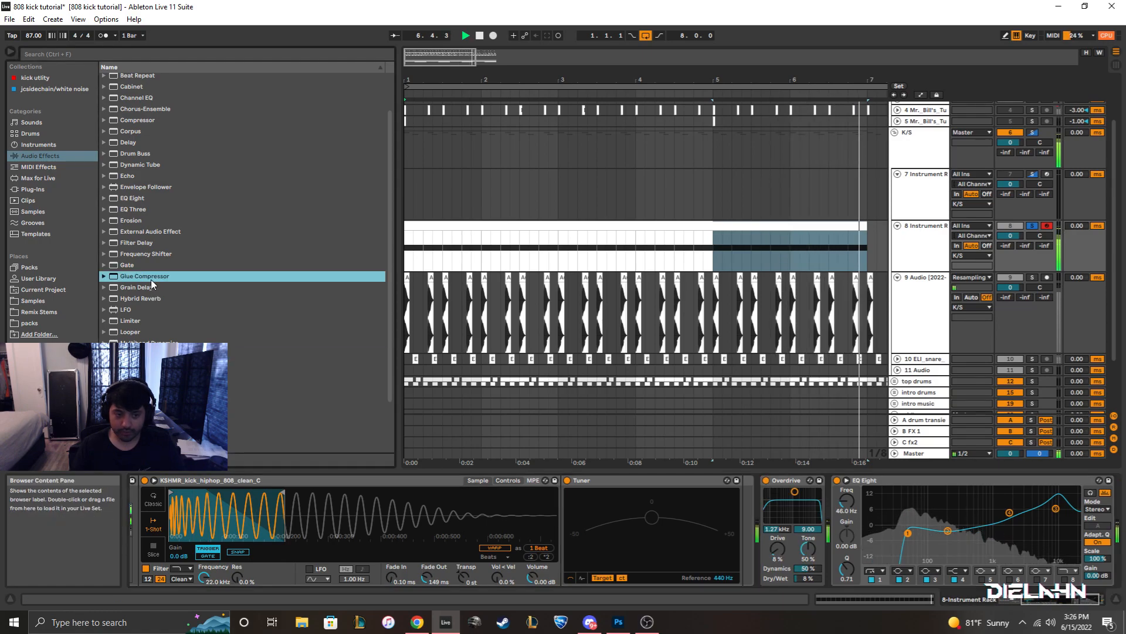
pyautogui.moveTo(986, 589); pyautogui.dragTo(1005, 555)
pyautogui.click(974, 510)
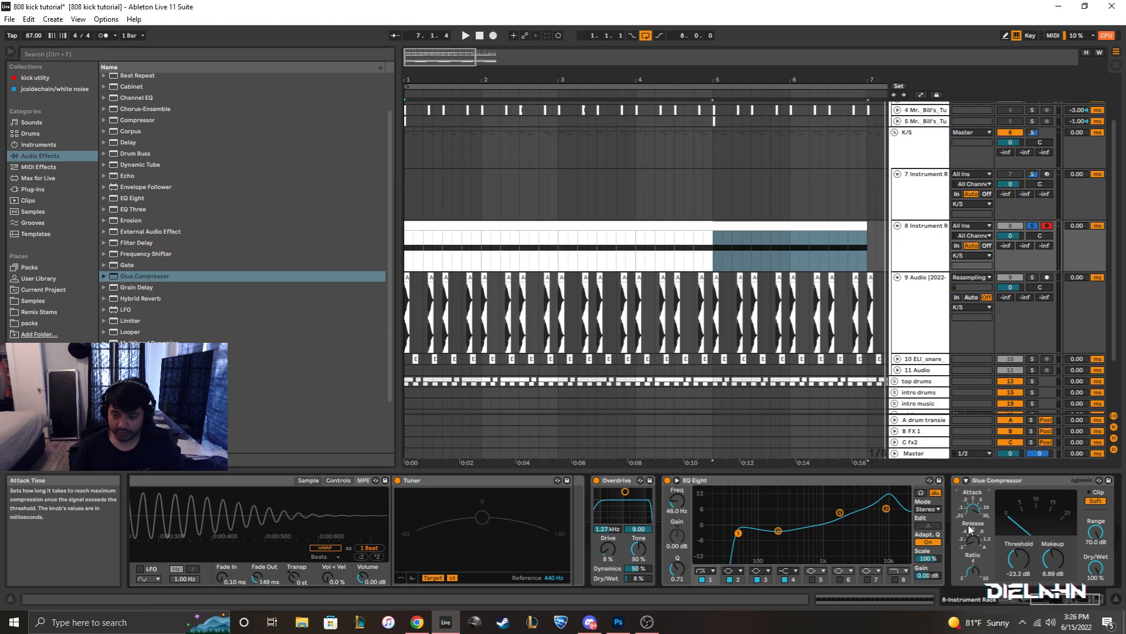
pyautogui.press('space')
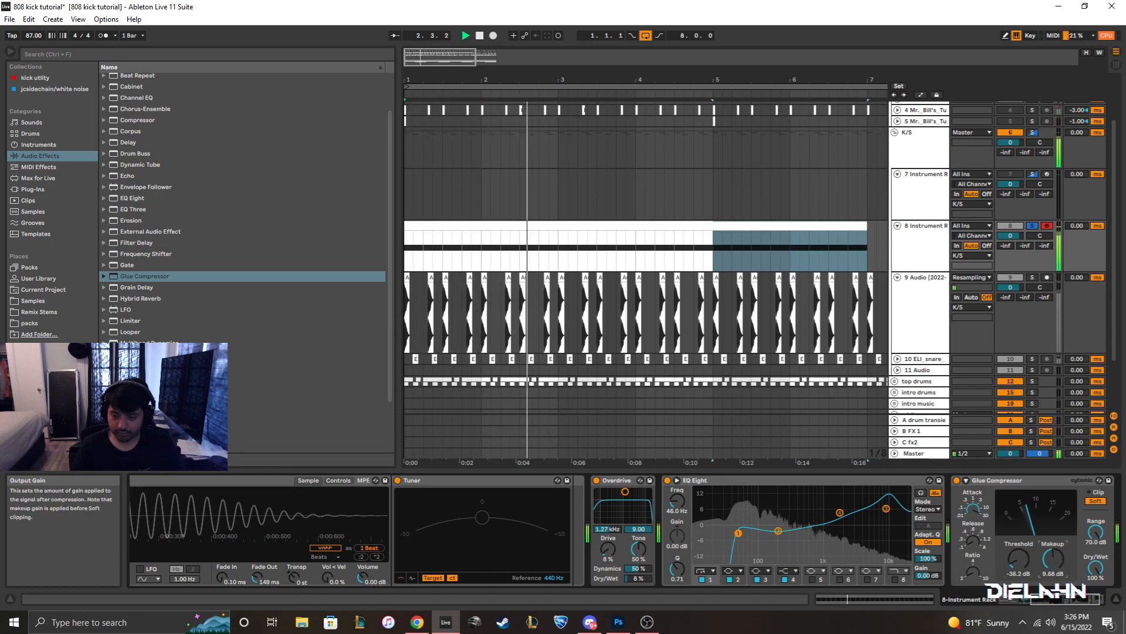
pyautogui.moveTo(1018, 558); pyautogui.dragTo(1054, 578)
pyautogui.click(958, 480)
pyautogui.click(957, 480)
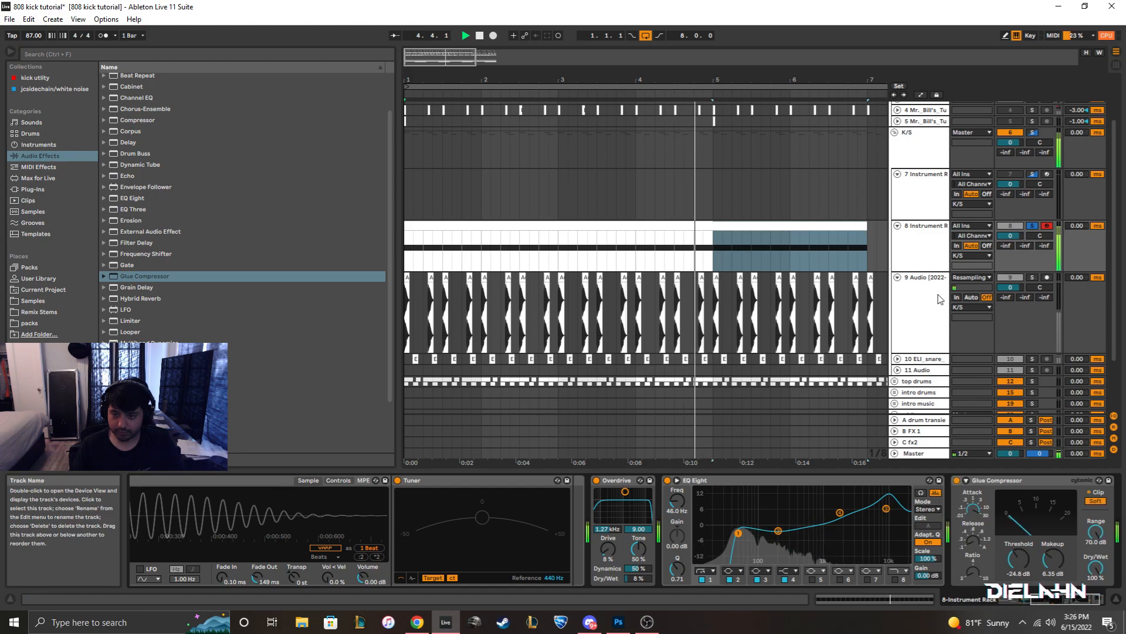
# Inspect the kick waveform in s(M)exoscope on the master track with its time set to 0.029.
pyautogui.click(921, 231)
pyautogui.click(916, 453)
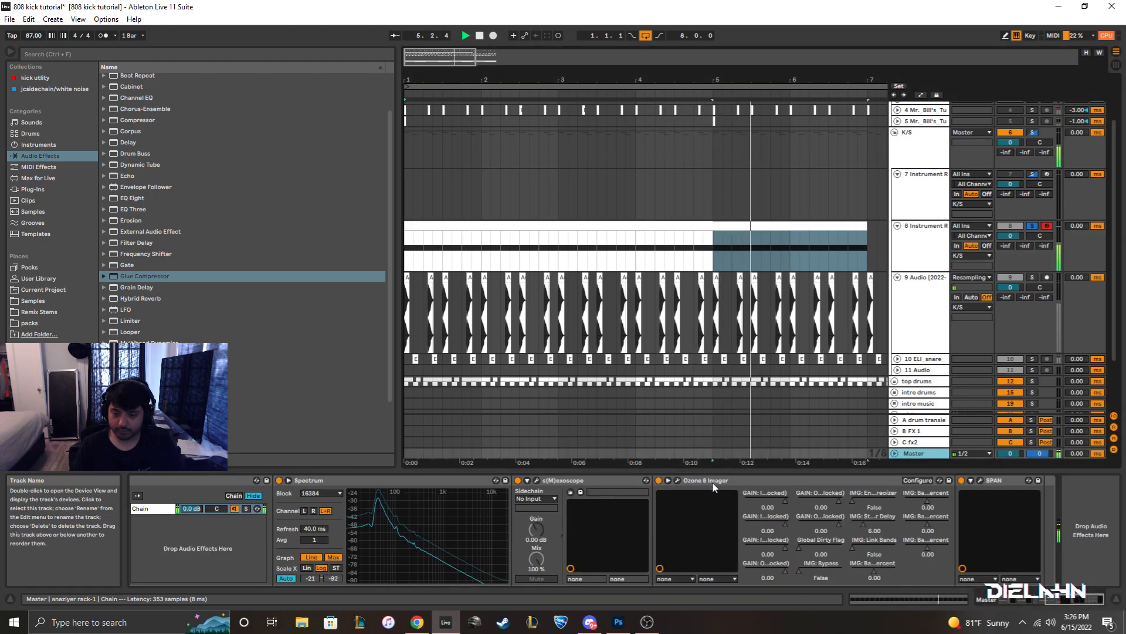
pyautogui.click(536, 480)
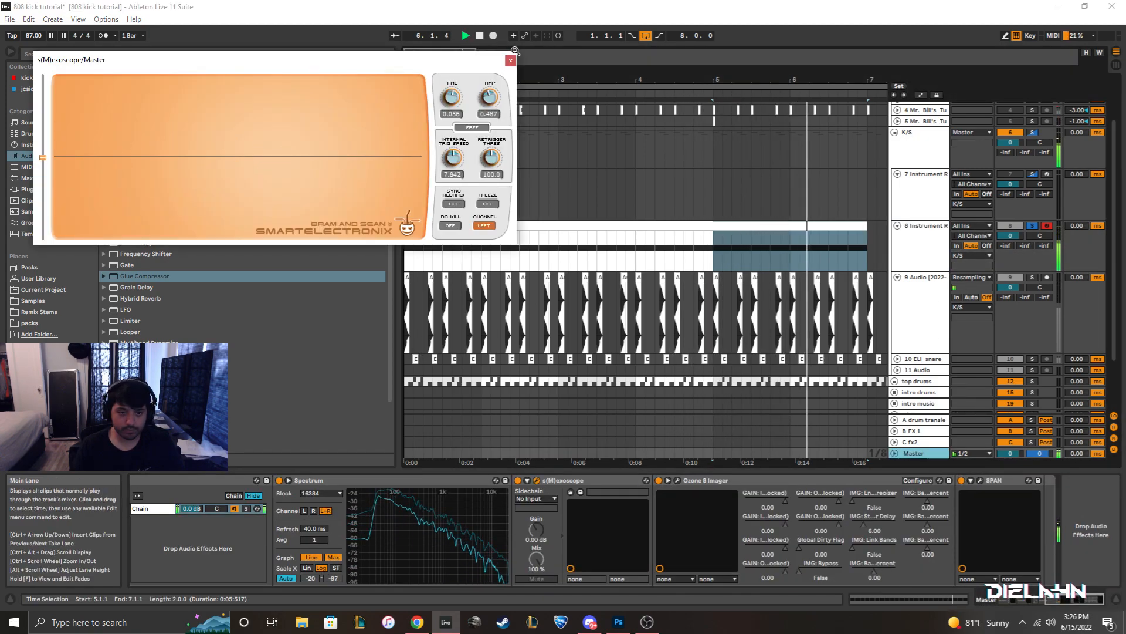
pyautogui.moveTo(452, 98); pyautogui.dragTo(454, 92)
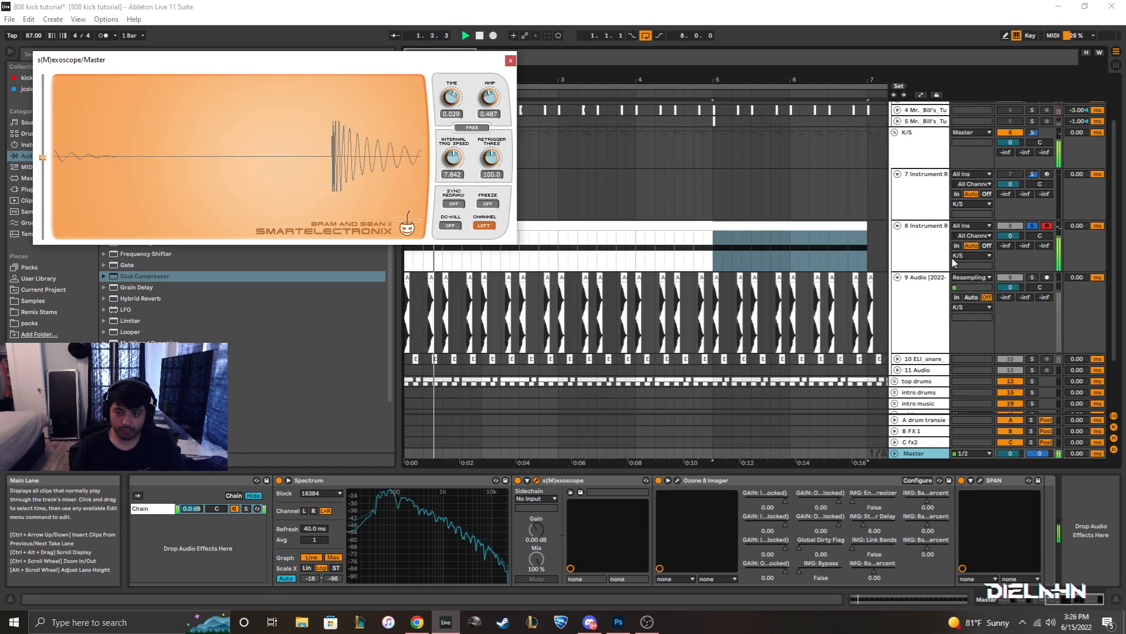
# Shorten the texture sample on track 8 to about 60% of its length and raise its filter frequency to 285 Hz.
pyautogui.click(935, 254)
pyautogui.moveTo(1061, 599); pyautogui.dragTo(928, 597)
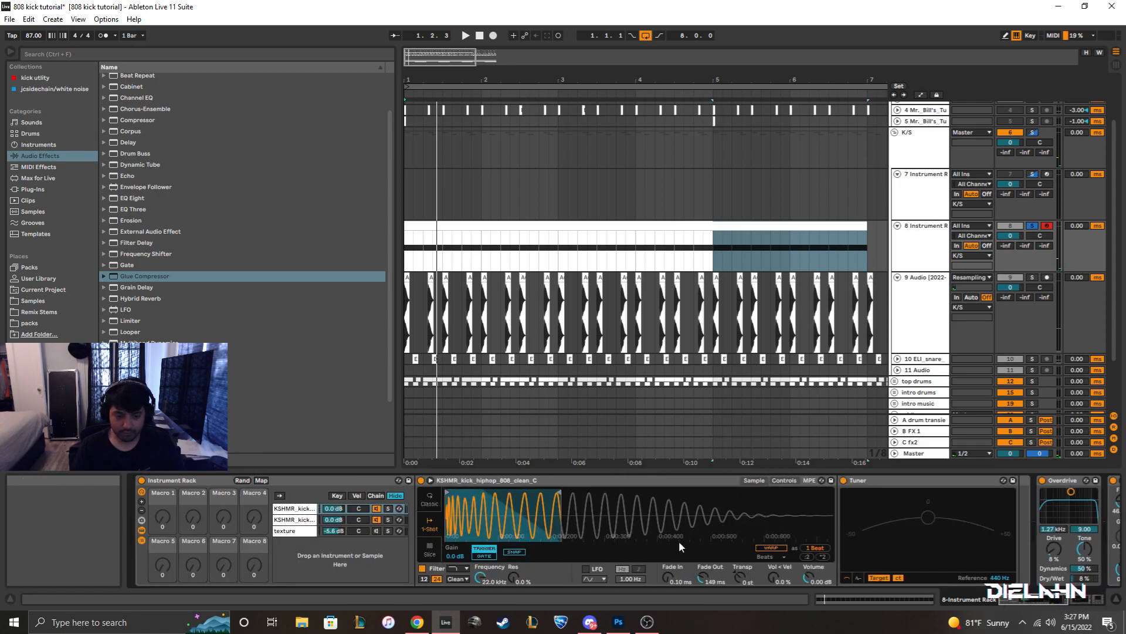
pyautogui.click(298, 531)
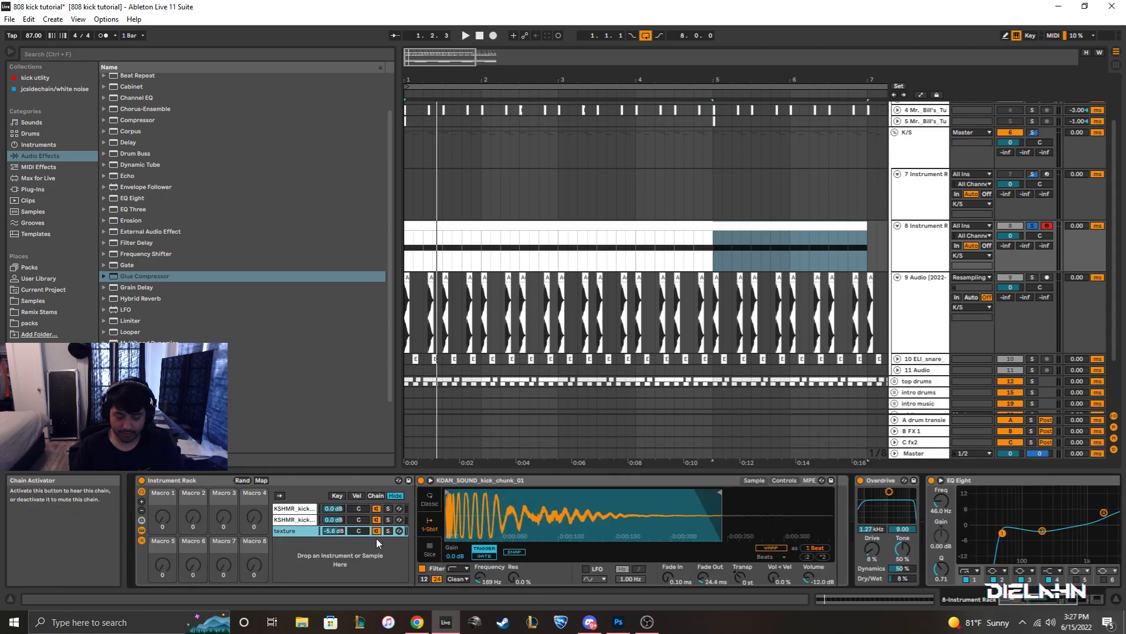
pyautogui.press('space')
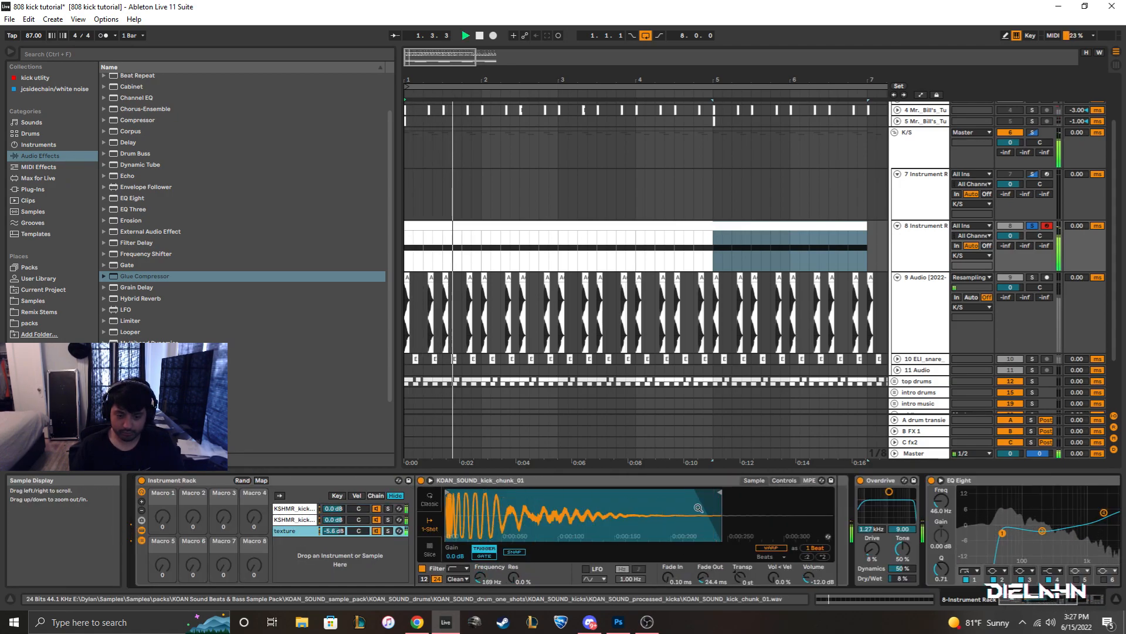
pyautogui.moveTo(720, 493)
pyautogui.mouseDown()
pyautogui.moveTo(522, 494)
pyautogui.moveTo(686, 493)
pyautogui.mouseUp()
pyautogui.moveTo(478, 578); pyautogui.dragTo(478, 570)
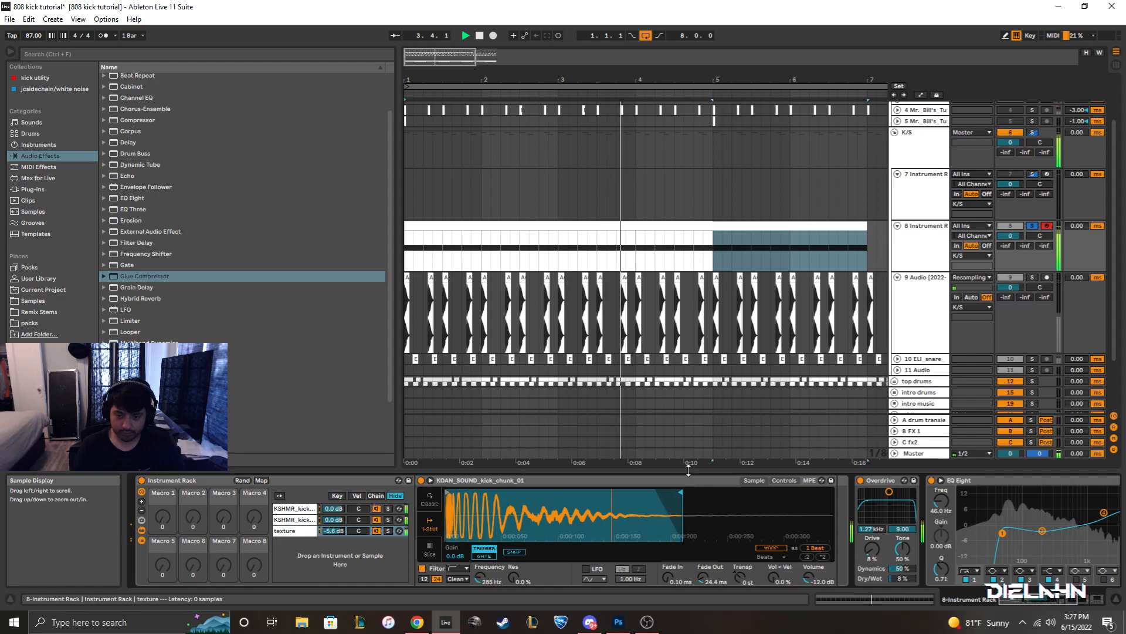
pyautogui.press('space')
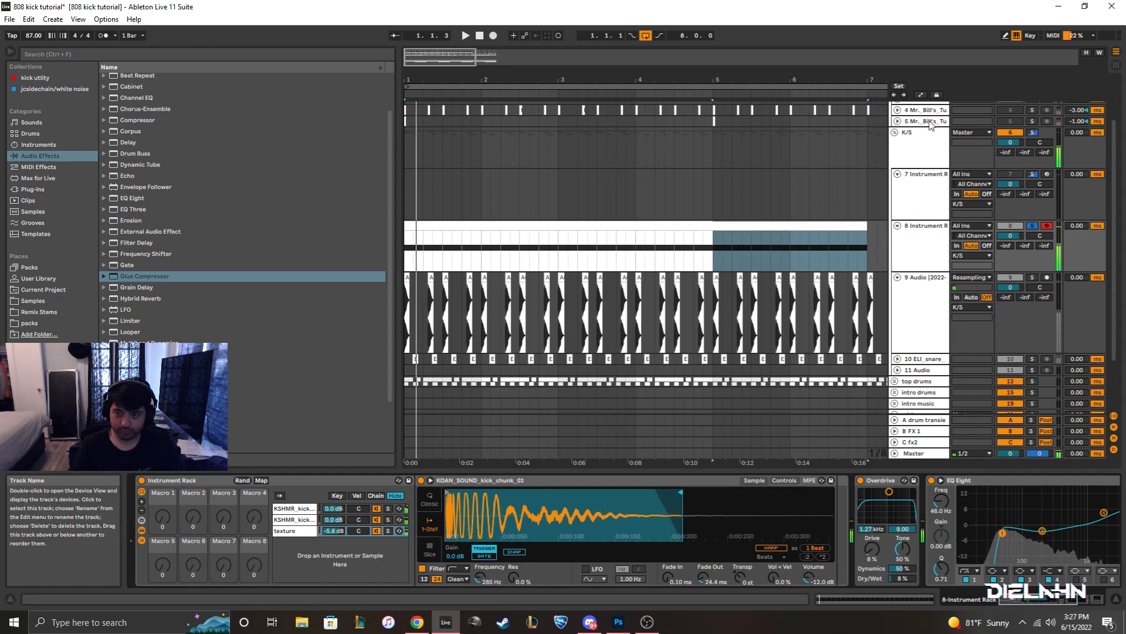
# Replace the texture chain's sample on track 8 with KOAN_SOUND_kick_clean_fat_02.wav from the packs folder and play it back.
pyautogui.click(924, 197)
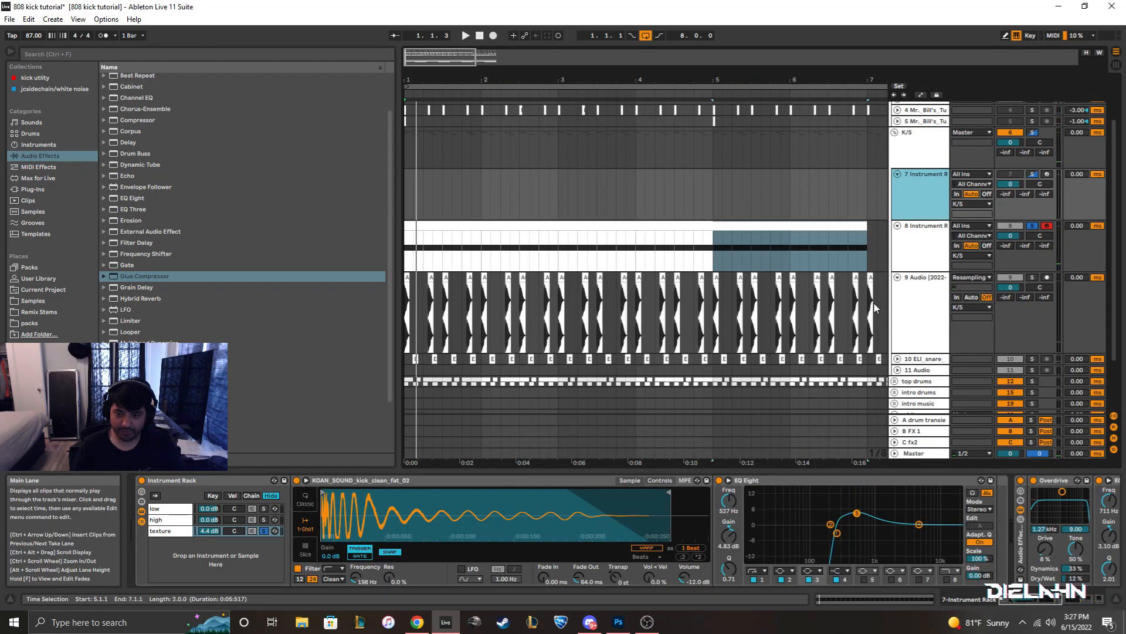
pyautogui.click(929, 236)
pyautogui.click(496, 480)
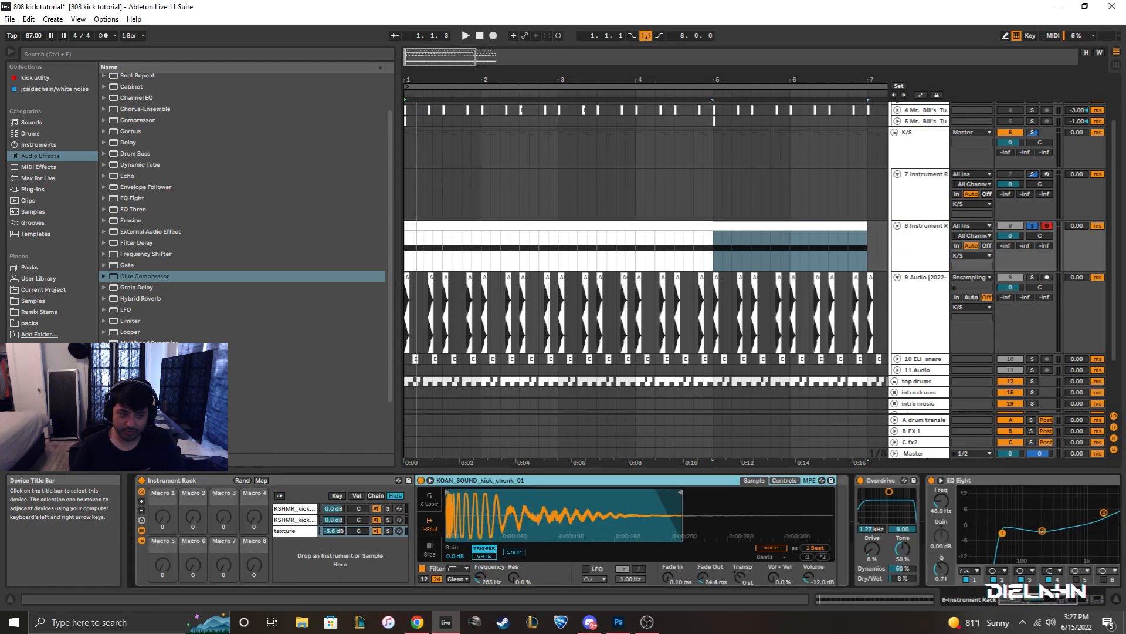
pyautogui.click(48, 318)
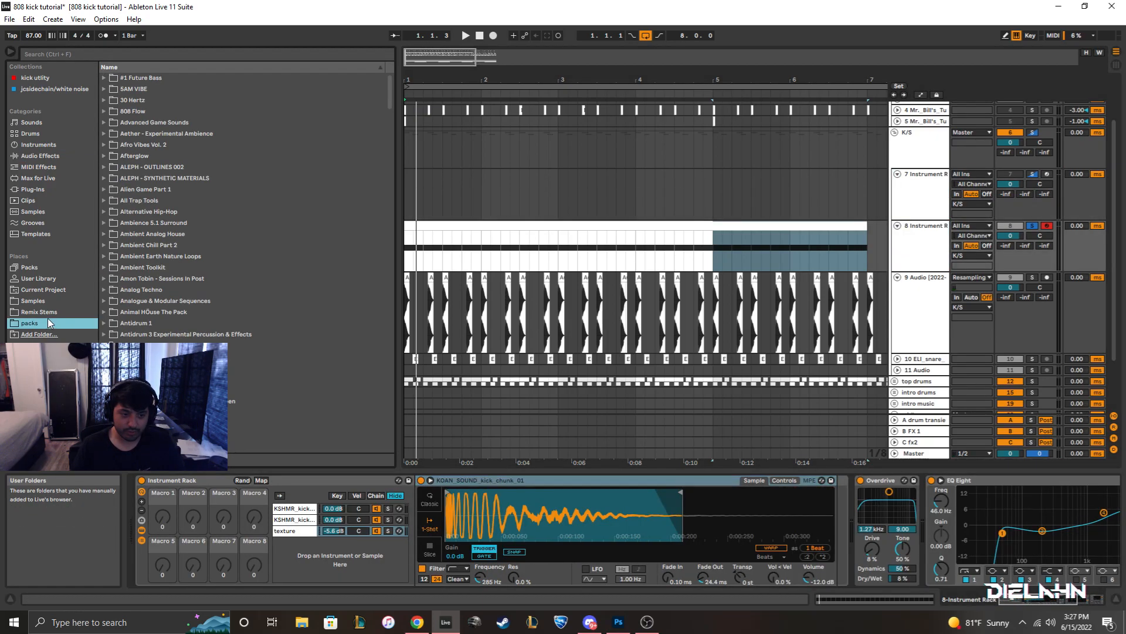
pyautogui.click(103, 58)
pyautogui.write('kick_')
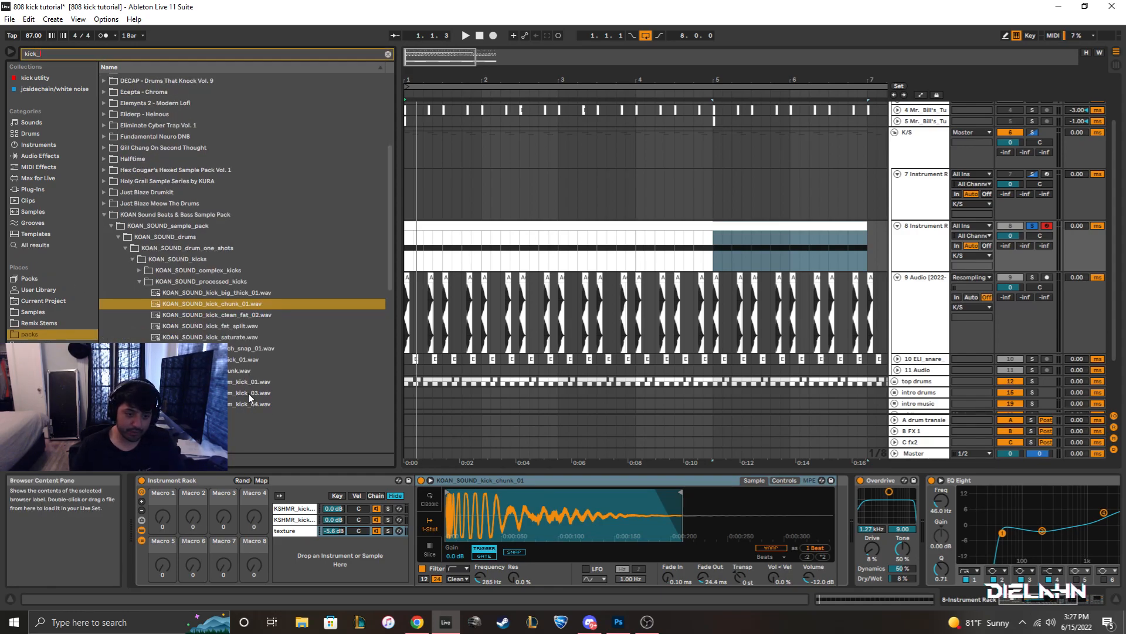
pyautogui.click(156, 279)
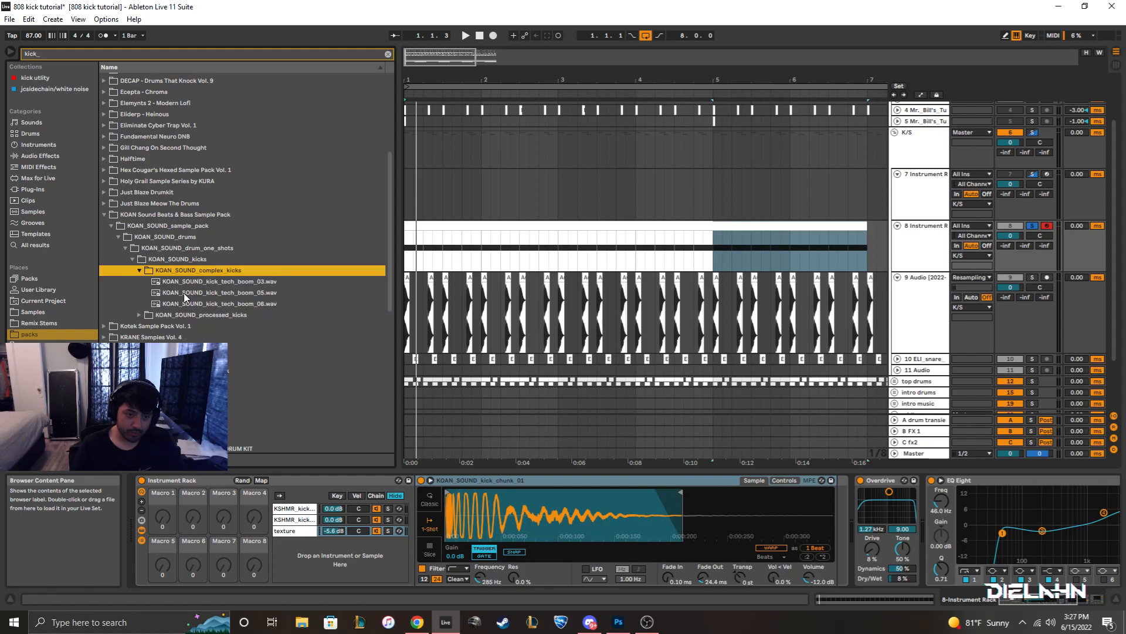
pyautogui.moveTo(220, 314); pyautogui.dragTo(489, 500)
pyautogui.press('space')
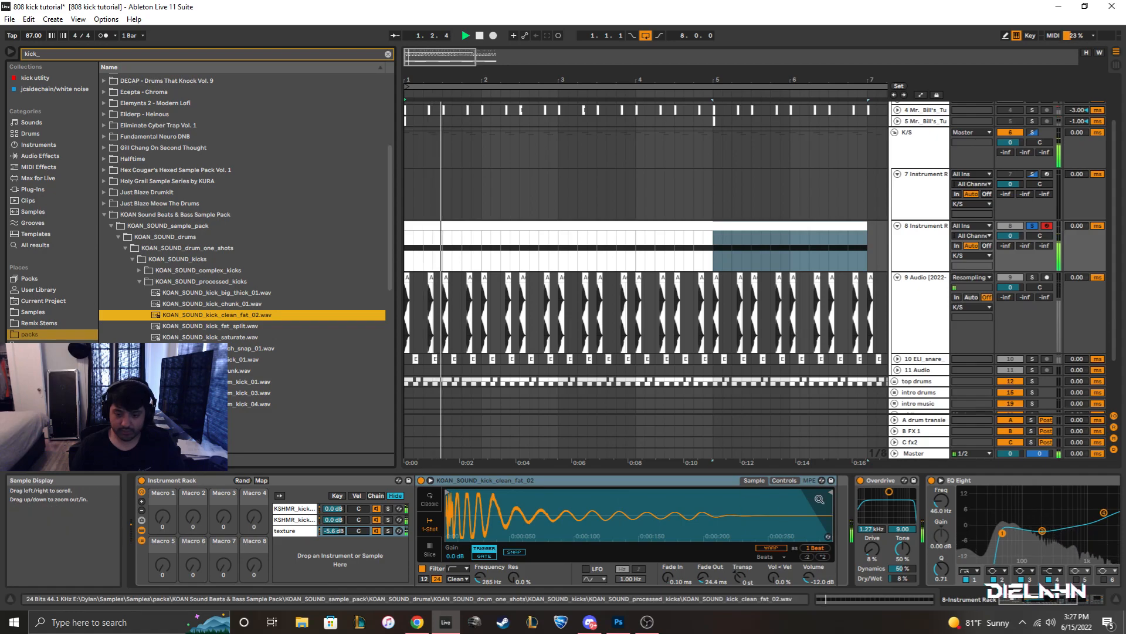
# Lower the texture chain's volume to -12.4 dB and set its sample's filter frequency to 100 Hz.
pyautogui.moveTo(703, 578); pyautogui.dragTo(703, 555)
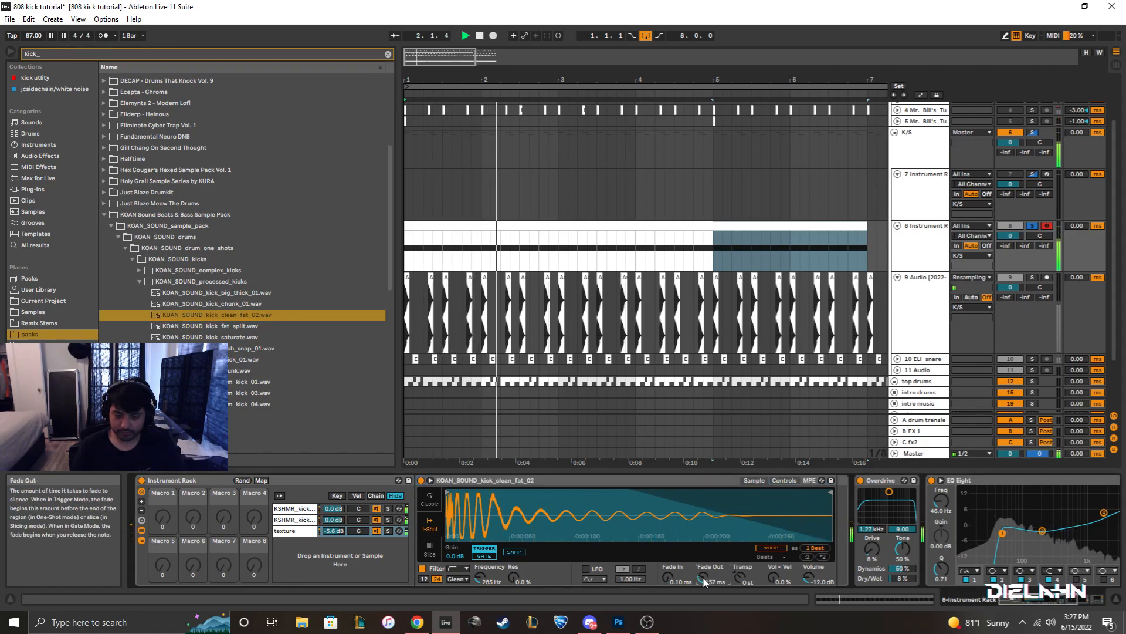
pyautogui.hotkey('ctrl', 'z')
pyautogui.moveTo(815, 580); pyautogui.dragTo(815, 566)
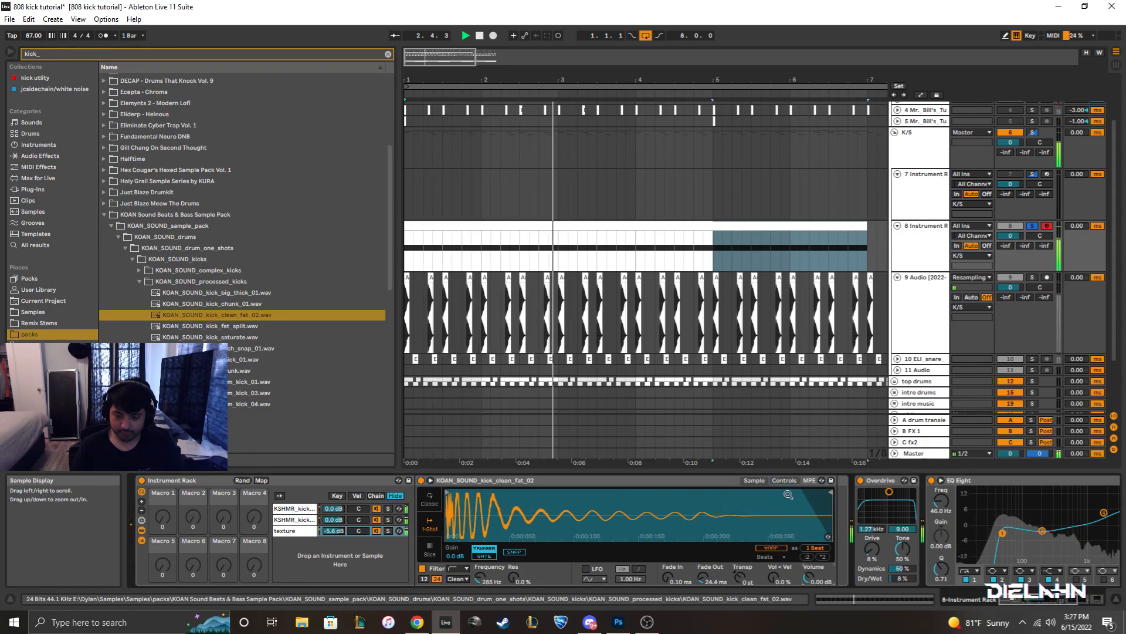
pyautogui.click(783, 481)
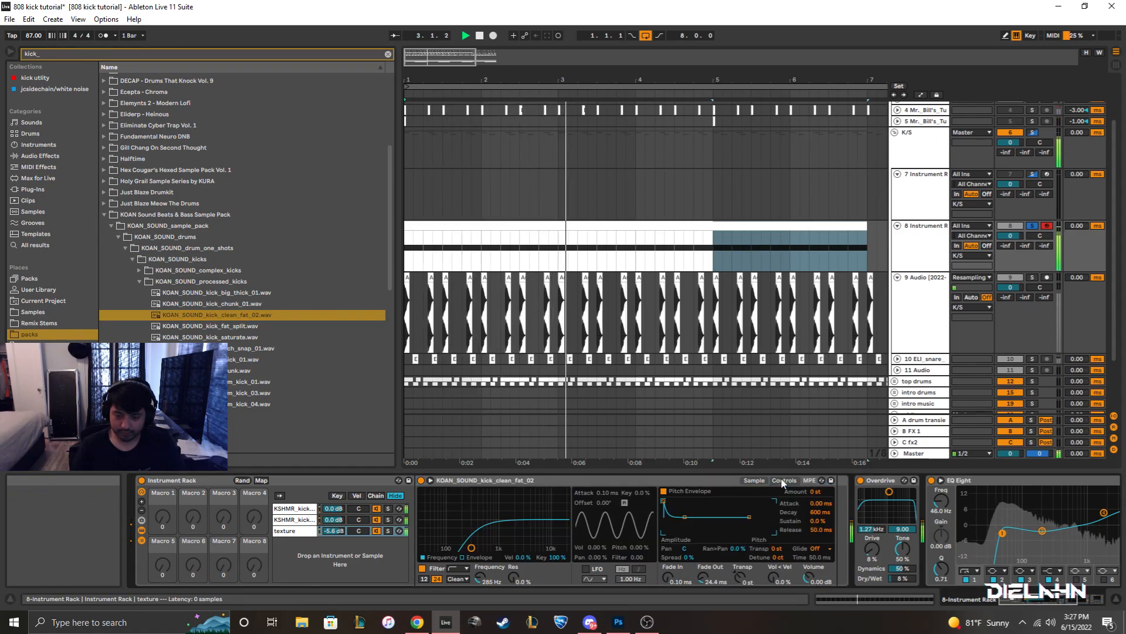
pyautogui.click(332, 520)
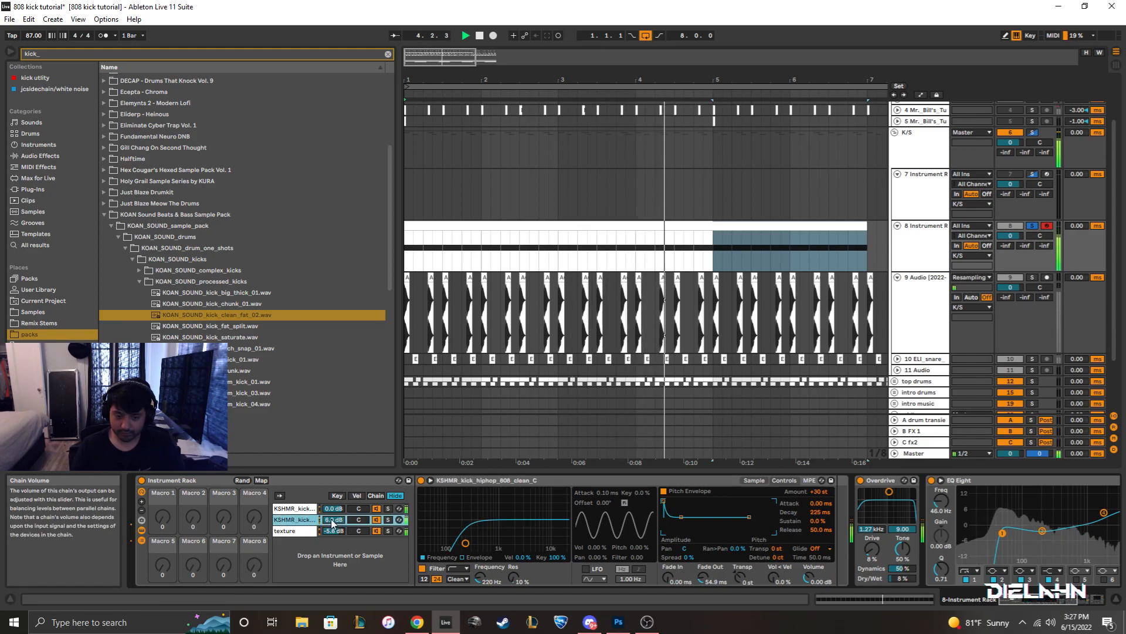
pyautogui.moveTo(332, 532); pyautogui.dragTo(332, 534)
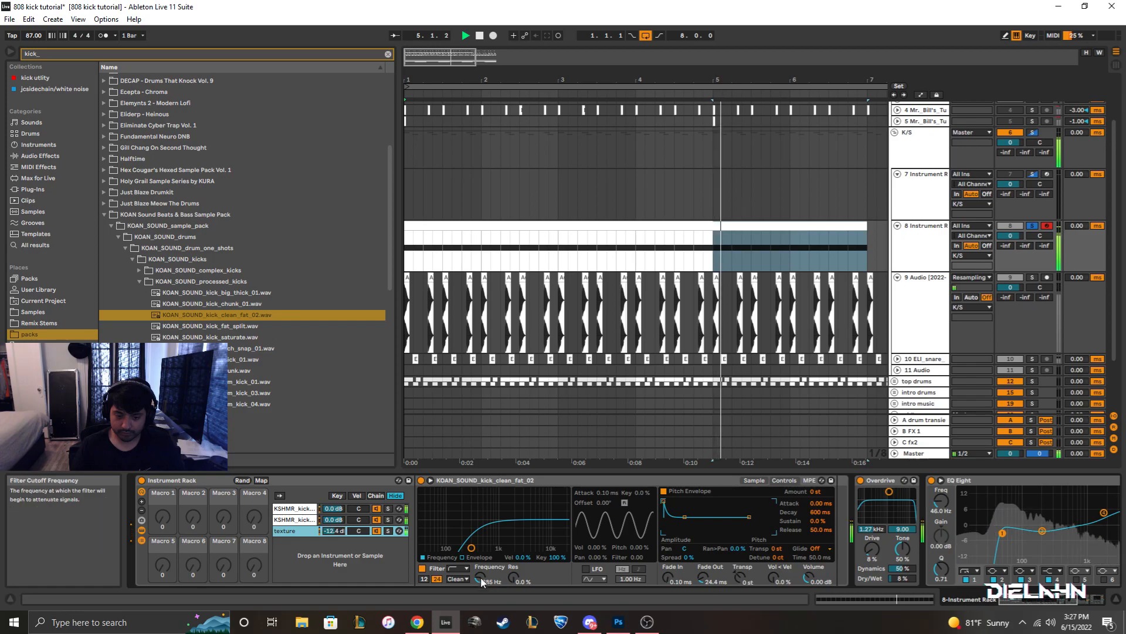
pyautogui.moveTo(480, 579); pyautogui.dragTo(480, 581)
pyautogui.press('space')
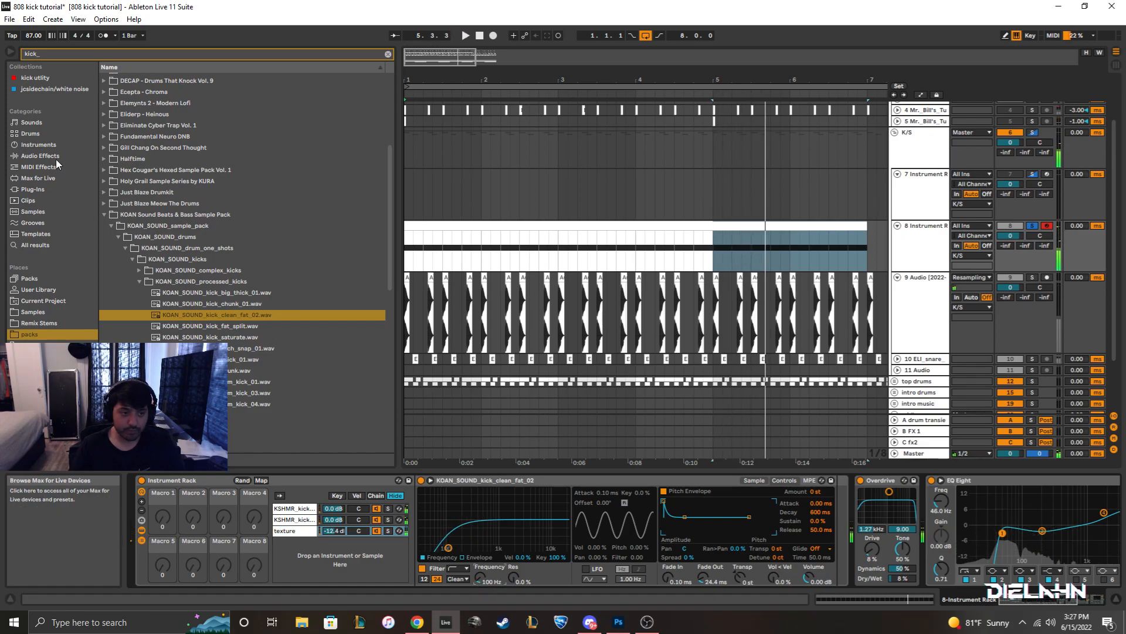
# Add an EQ Eight to the texture chain with band 1 as a low cut at 147 Hz and Q 0.56.
pyautogui.click(55, 157)
pyautogui.moveTo(118, 134); pyautogui.dragTo(833, 516)
pyautogui.press('space')
pyautogui.click(880, 570)
pyautogui.click(883, 501)
pyautogui.moveTo(903, 533); pyautogui.dragTo(945, 536)
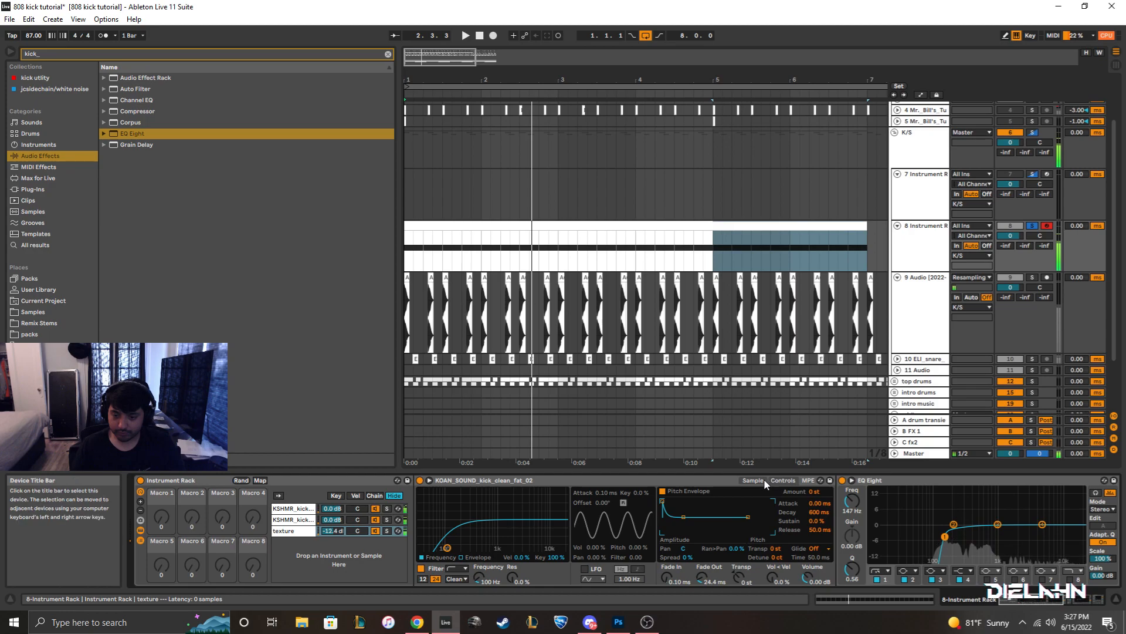
# Shorten the texture sample to about 70% of its length by moving its end point earlier.
pyautogui.click(757, 480)
pyautogui.moveTo(451, 492)
pyautogui.mouseDown()
pyautogui.moveTo(539, 504)
pyautogui.moveTo(404, 520)
pyautogui.mouseUp()
pyautogui.moveTo(830, 492)
pyautogui.mouseDown()
pyautogui.moveTo(656, 495)
pyautogui.moveTo(714, 495)
pyautogui.mouseUp()
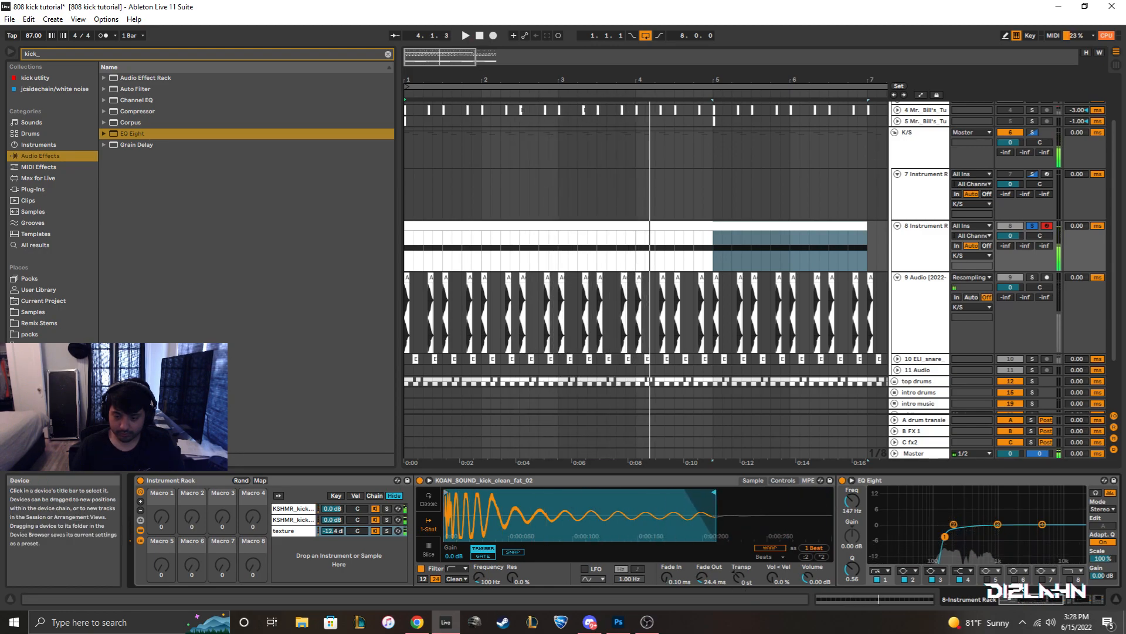
# Set the texture sample's pitch envelope to Amount 0 st and Decay 56.8 ms, and the texture chain's volume to -13.4 dB.
pyautogui.click(782, 481)
pyautogui.press('space')
pyautogui.moveTo(819, 492); pyautogui.dragTo(821, 542)
pyautogui.doubleClick(816, 492)
pyautogui.moveTo(333, 531)
pyautogui.mouseDown()
pyautogui.moveTo(333, 549)
pyautogui.moveTo(333, 511)
pyautogui.mouseUp()
# Solo the high chain and add an EQ Eight to it with band 1 as a low cut at 496 Hz.
pyautogui.click(386, 521)
pyautogui.click(387, 519)
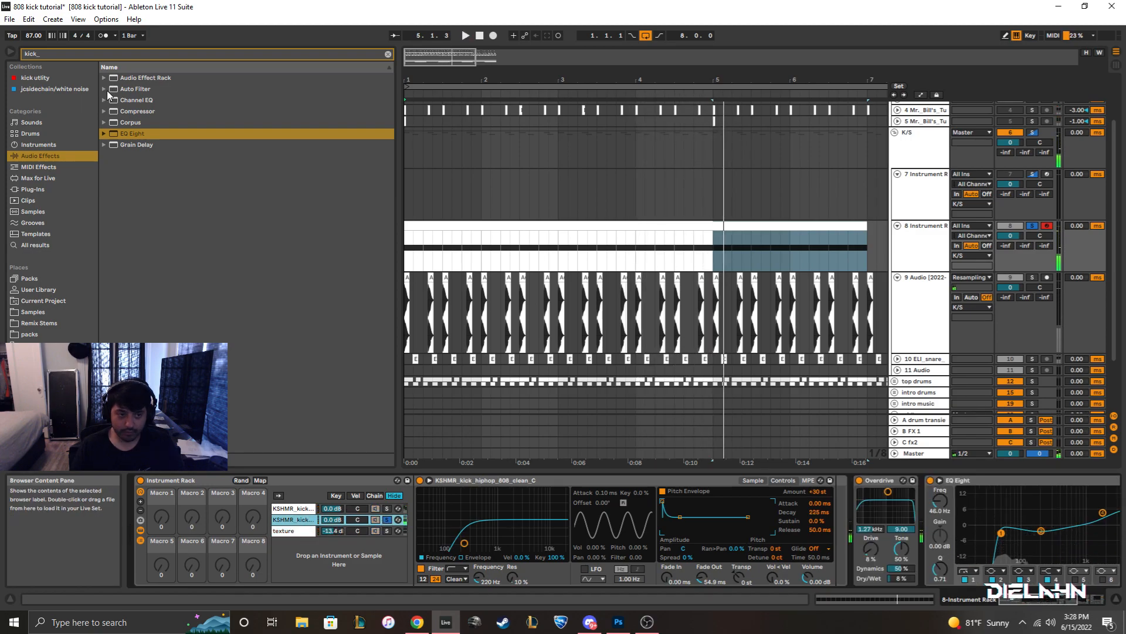
pyautogui.click(132, 133)
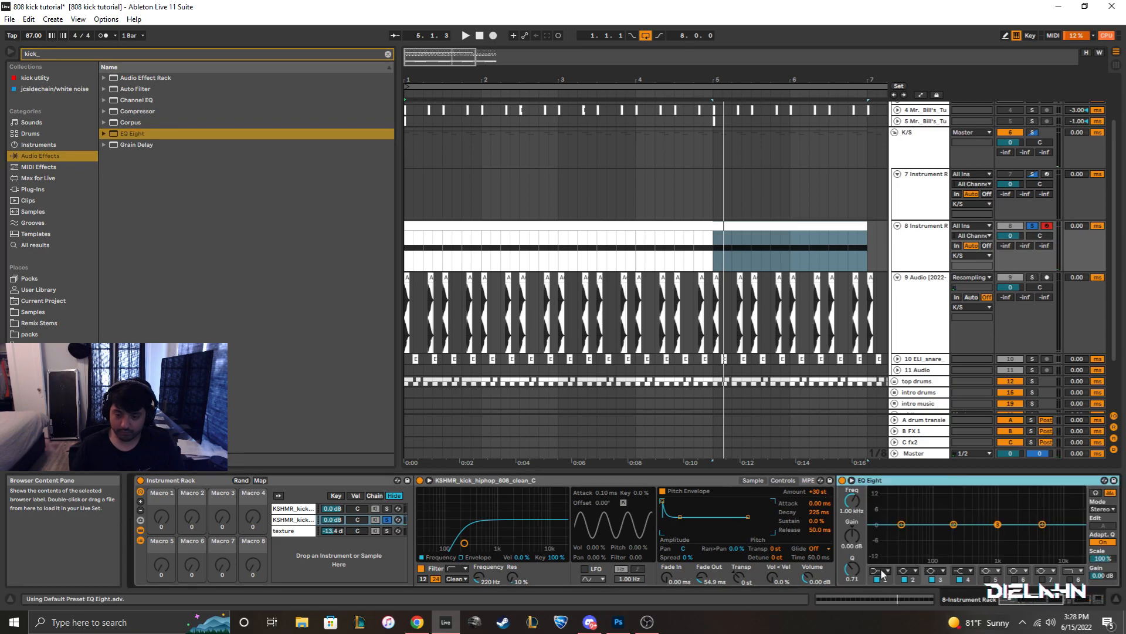
pyautogui.press('space')
pyautogui.click(880, 570)
pyautogui.click(880, 501)
pyautogui.moveTo(852, 501); pyautogui.dragTo(852, 468)
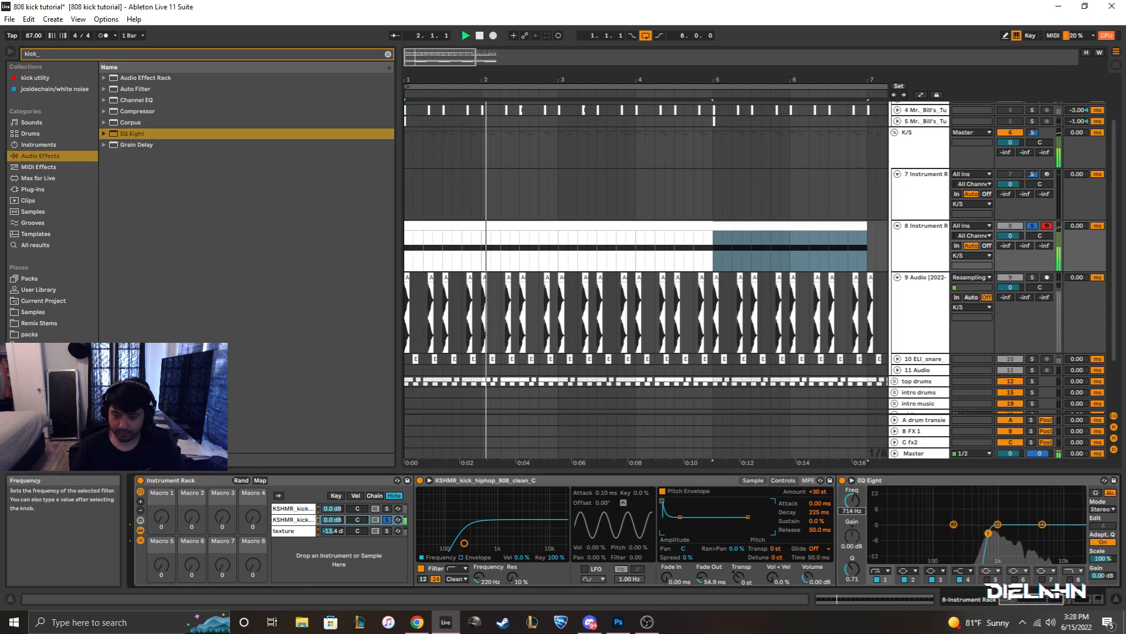
# Solo the low chain, set its filter frequency to 1.98 kHz, and add an EQ Eight after the Tuner with a band 3 high cut at 2.59 kHz.
pyautogui.click(387, 508)
pyautogui.moveTo(483, 580)
pyautogui.mouseDown()
pyautogui.moveTo(481, 590)
pyautogui.moveTo(512, 586)
pyautogui.moveTo(481, 573)
pyautogui.mouseUp()
pyautogui.moveTo(125, 134); pyautogui.dragTo(1013, 530)
pyautogui.doubleClick(133, 133)
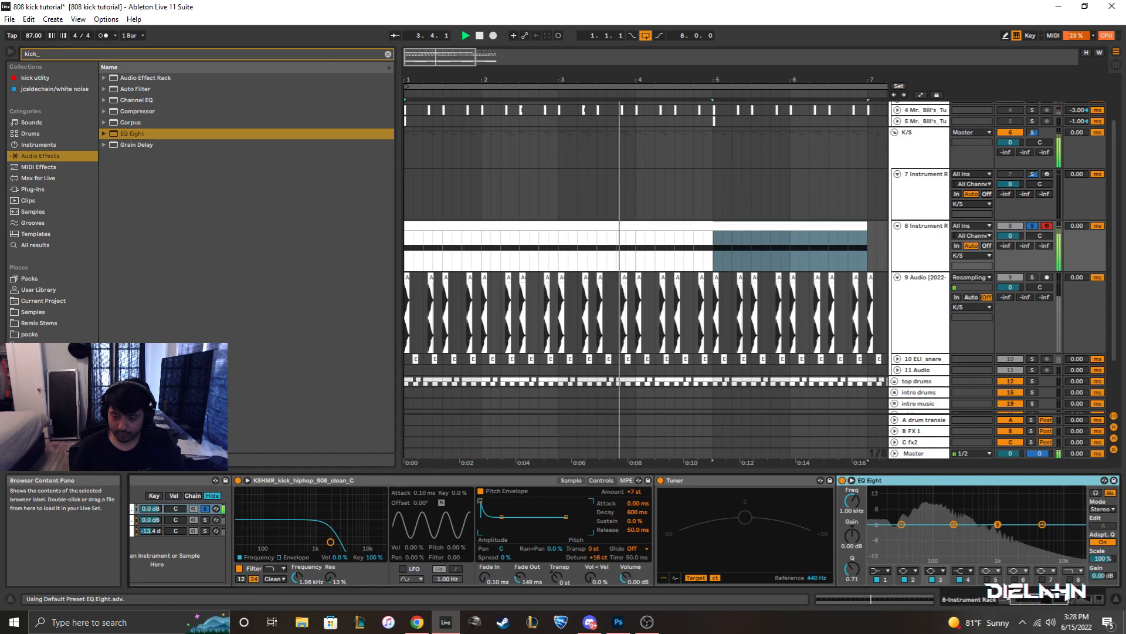
pyautogui.click(932, 573)
pyautogui.click(931, 603)
pyautogui.moveTo(998, 524); pyautogui.dragTo(1024, 533)
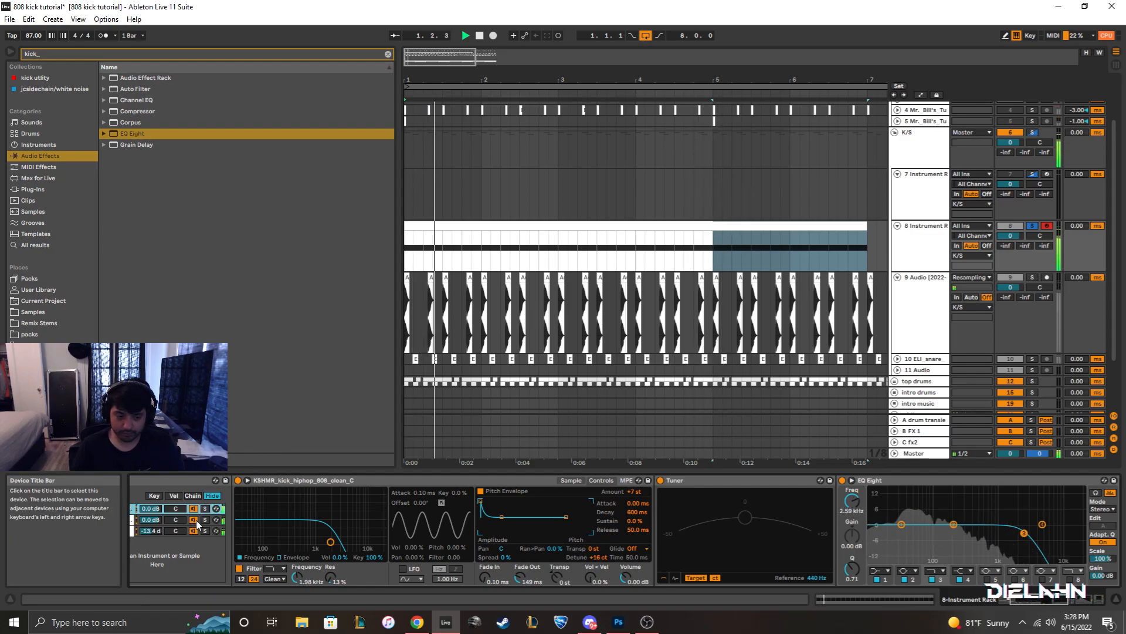
# Try the texture chain at 0 dB with its sample filter at 30 Hz, comparing its EQ Eight on and bypassed.
pyautogui.click(142, 530)
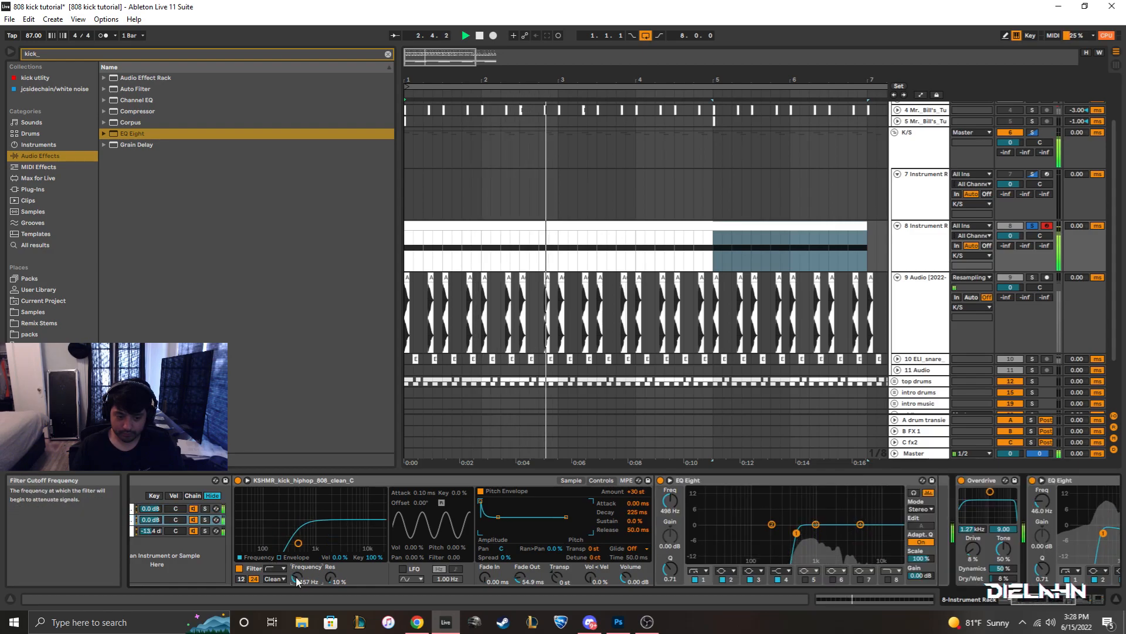
pyautogui.doubleClick(148, 531)
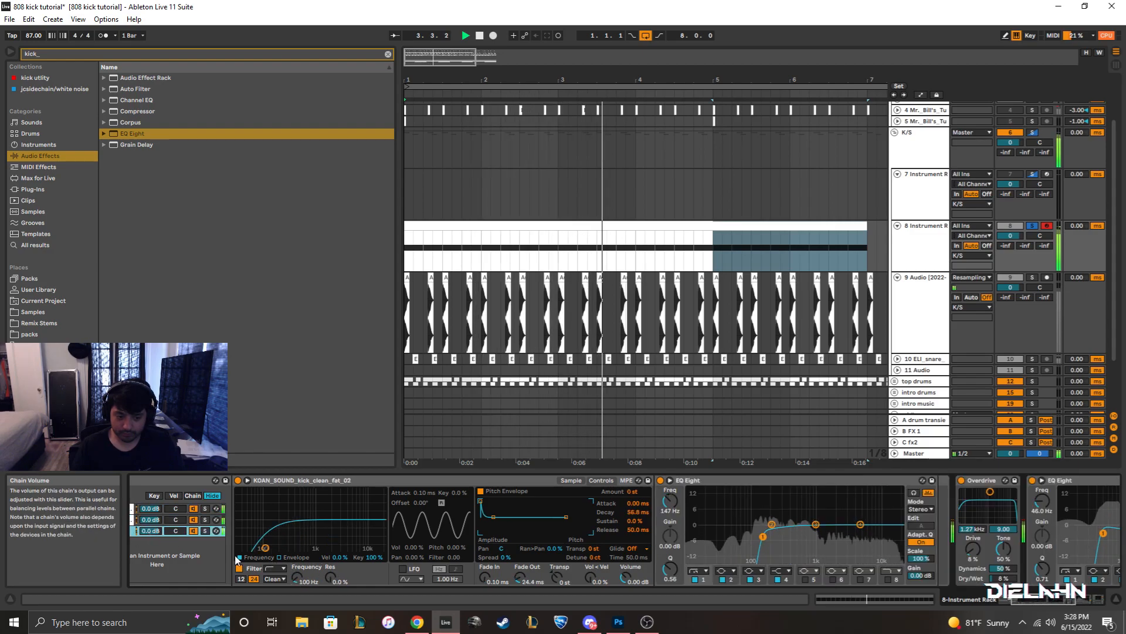
pyautogui.moveTo(298, 578); pyautogui.dragTo(299, 611)
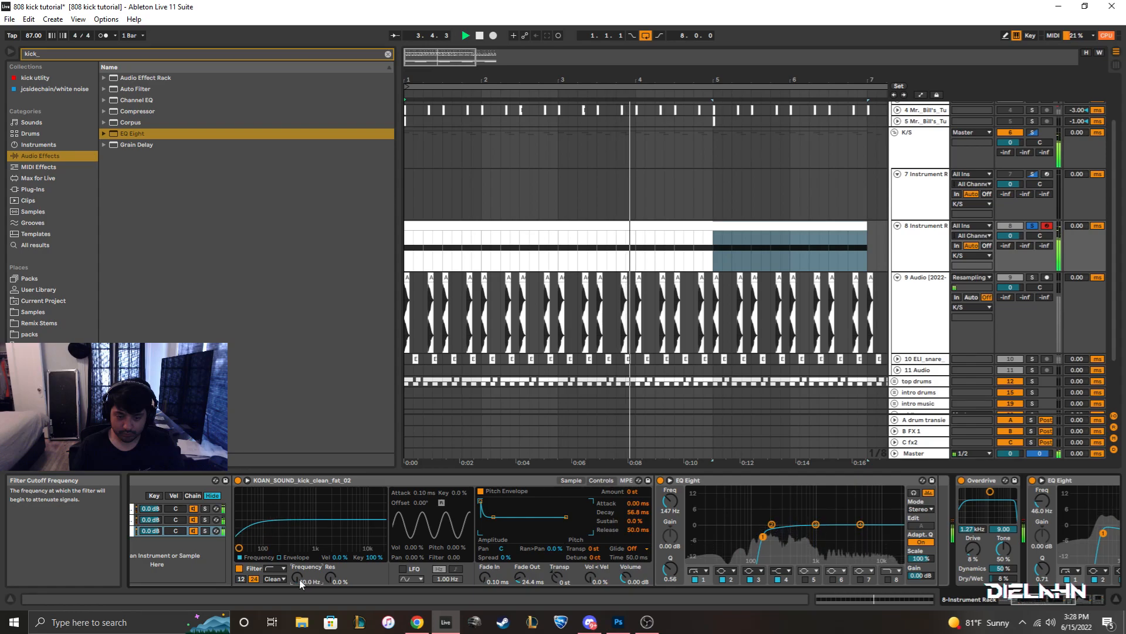
pyautogui.click(661, 480)
pyautogui.click(661, 480)
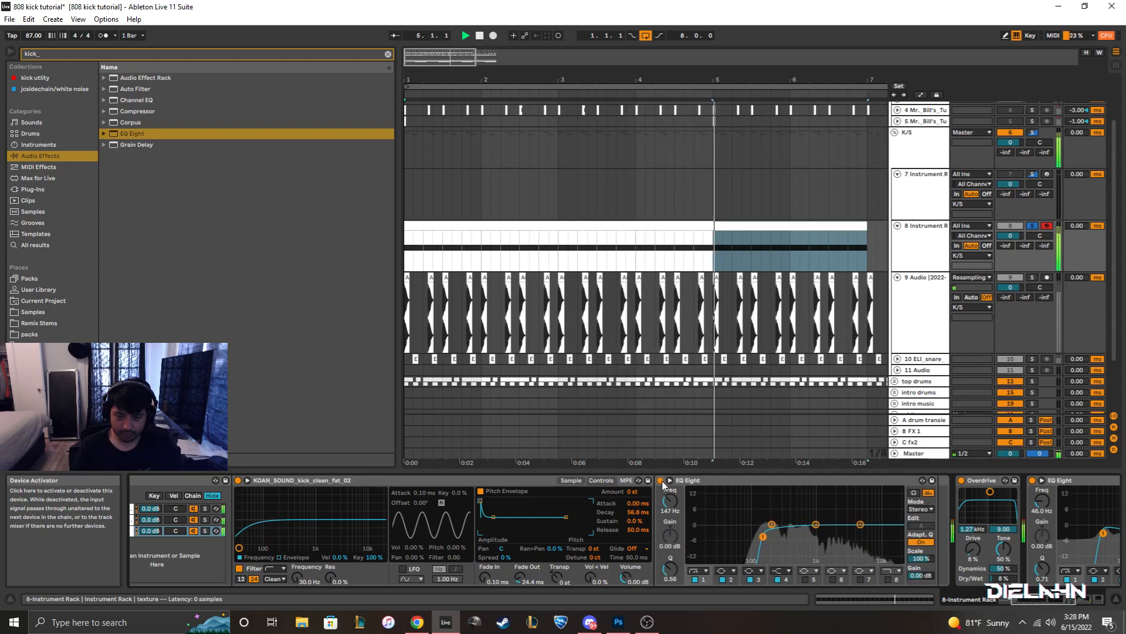
# Set the texture sample's filter to 257 Hz with 8.9% resonance and the texture chain's volume to -10 dB.
pyautogui.moveTo(298, 579); pyautogui.dragTo(342, 565)
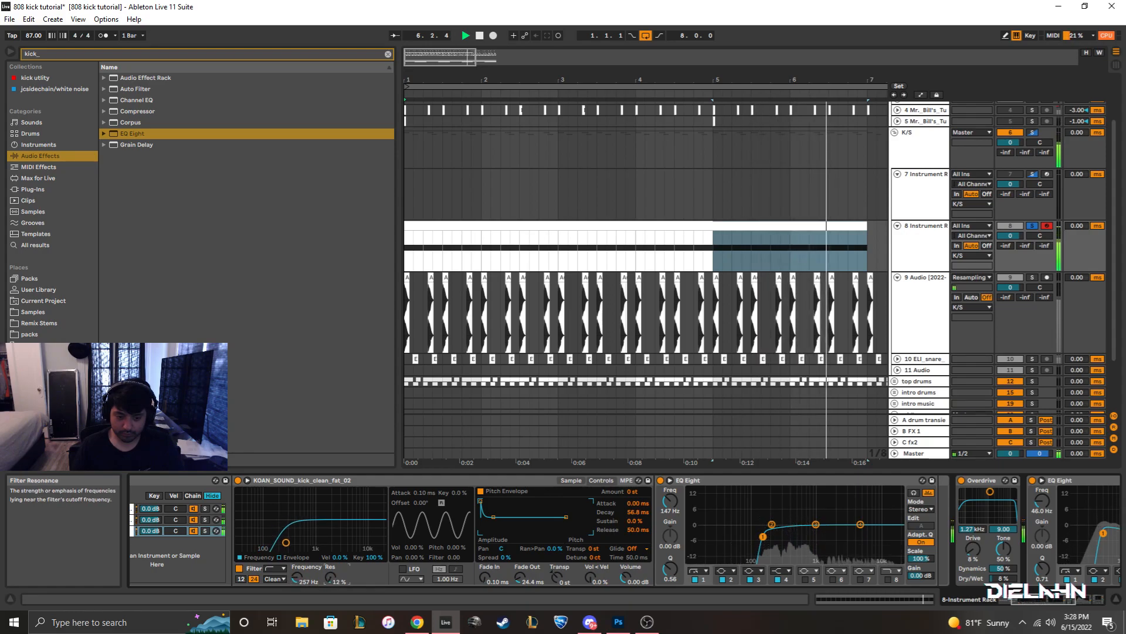
pyautogui.moveTo(151, 530); pyautogui.dragTo(151, 546)
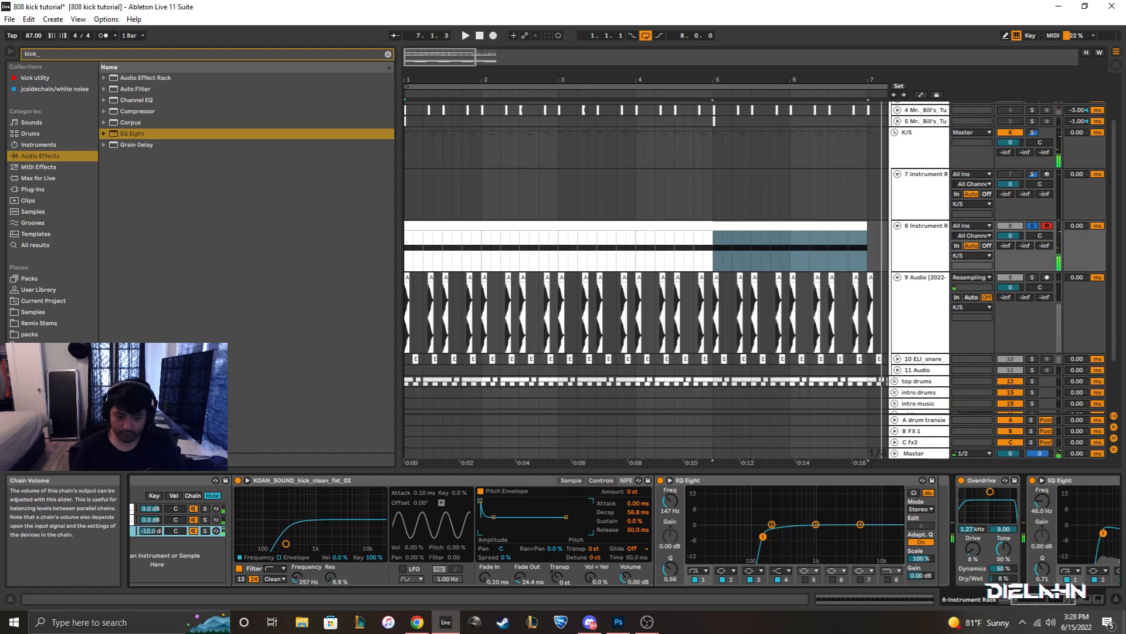
pyautogui.press('space')
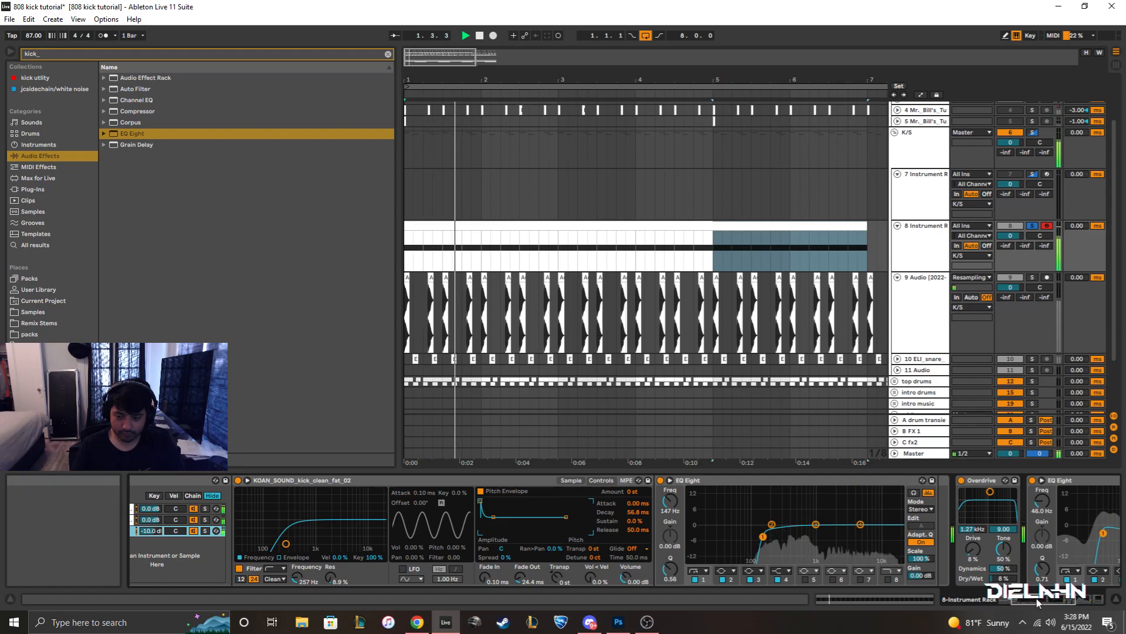
# Try other pitch envelope Amount and Decay values on the low chain's sample during playback.
pyautogui.moveTo(1039, 602); pyautogui.dragTo(1019, 600)
pyautogui.press('space')
pyautogui.click(304, 511)
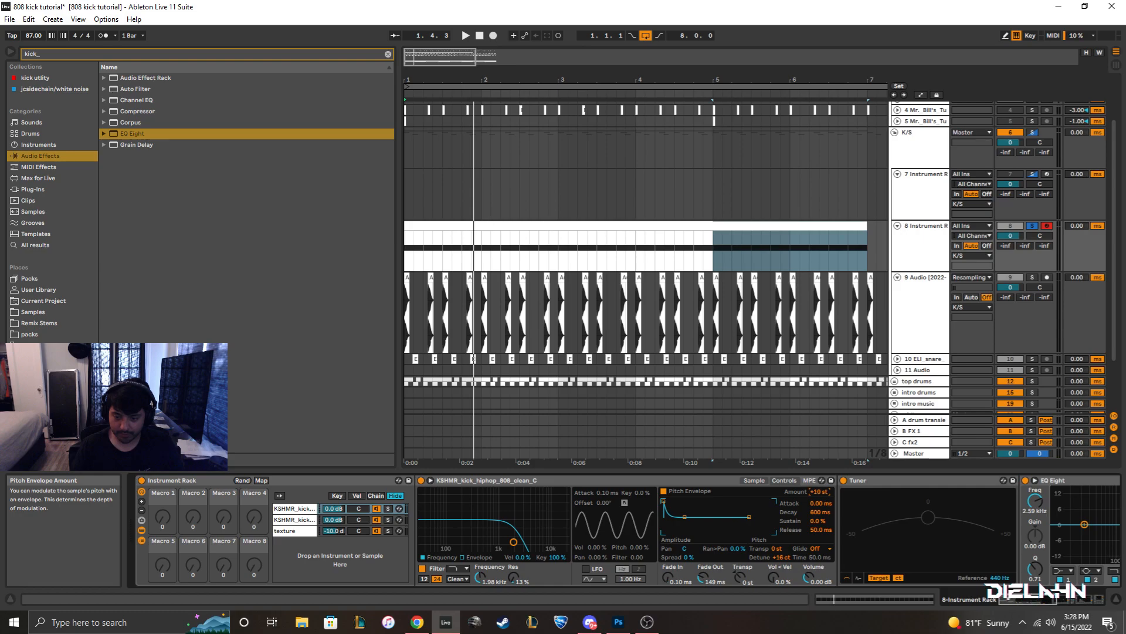
pyautogui.press('space')
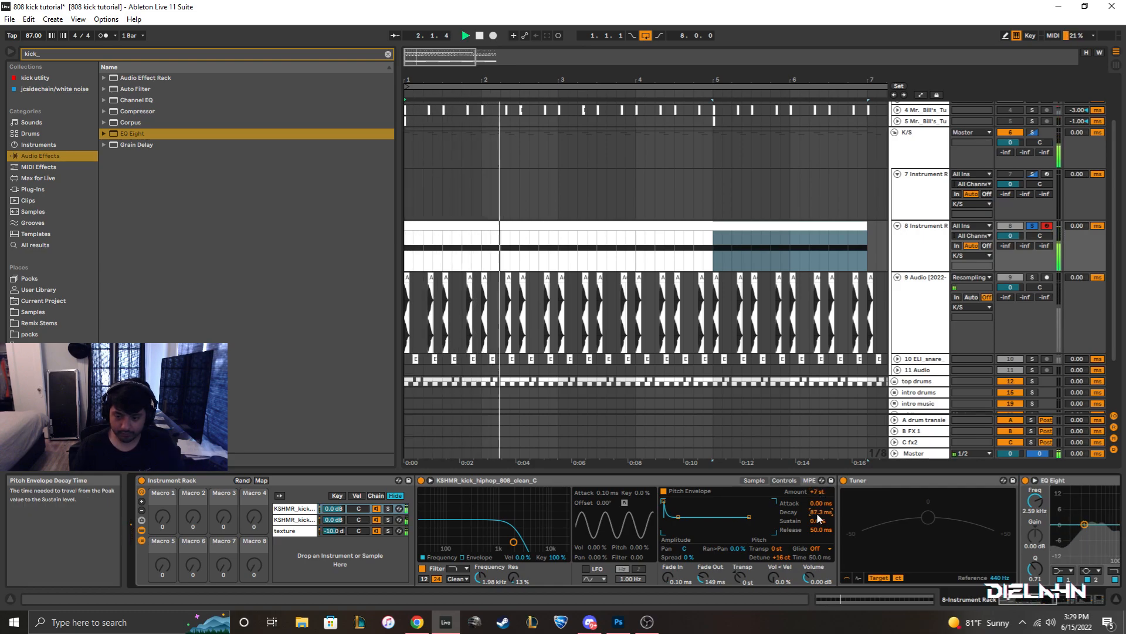
# Solo audio track 9 and listen to its kick for comparison with track 8.
pyautogui.click(1031, 278)
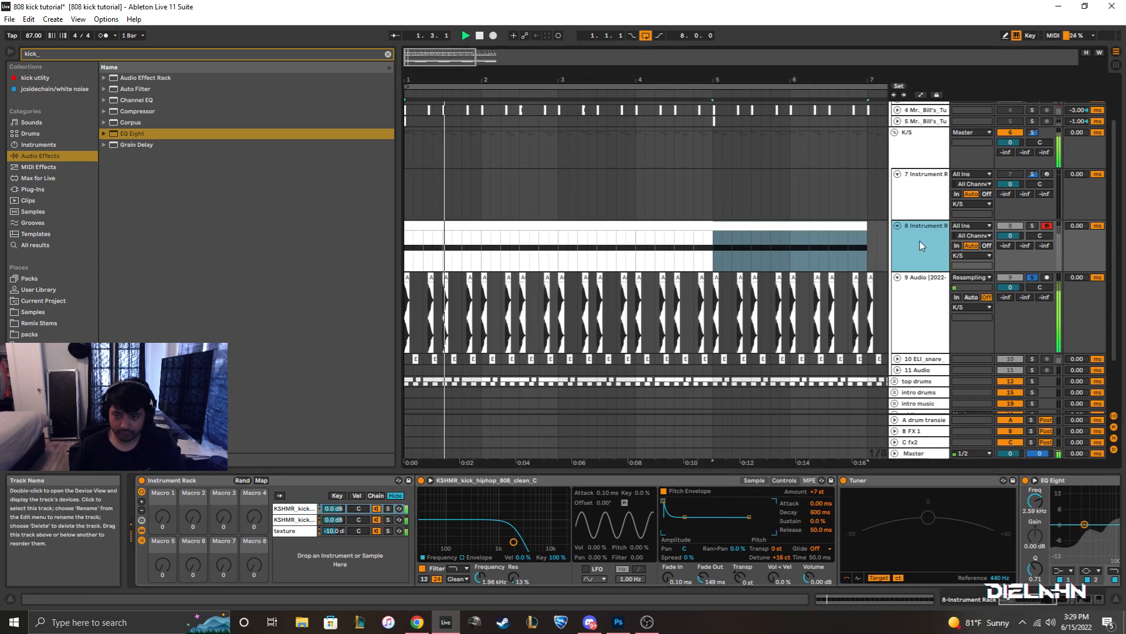
pyautogui.click(902, 329)
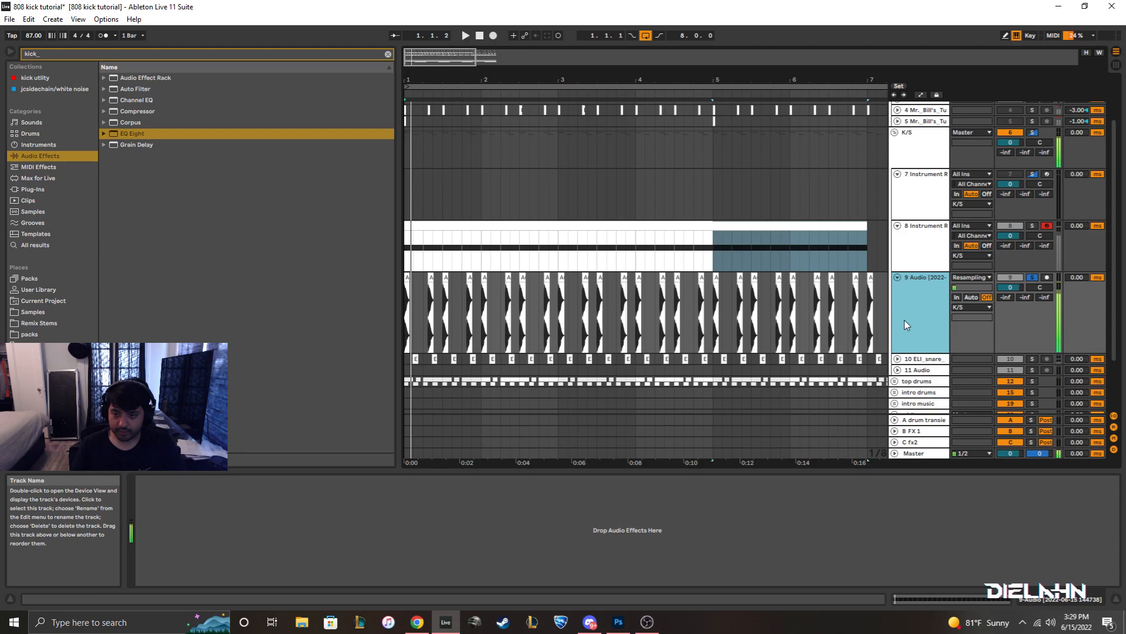
# Copy the Saturator from track 7, paste it after the Glue Compressor on track 8, and play the result.
pyautogui.click(927, 201)
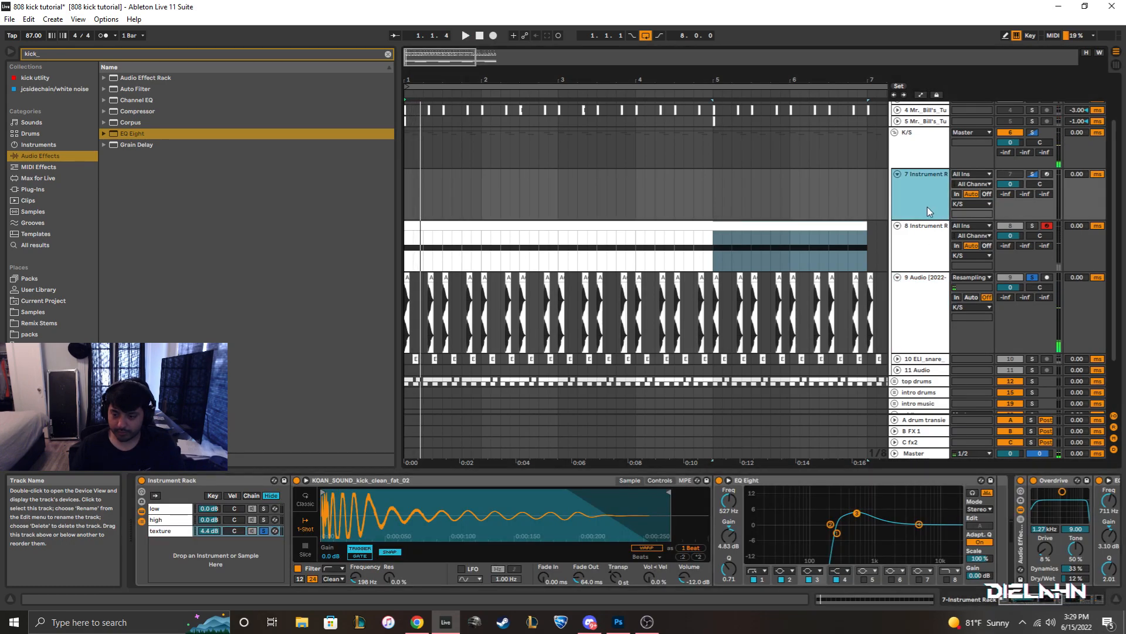
pyautogui.click(1060, 601)
pyautogui.moveTo(1059, 603); pyautogui.dragTo(1087, 603)
pyautogui.click(636, 482)
pyautogui.click(796, 482)
pyautogui.click(957, 482)
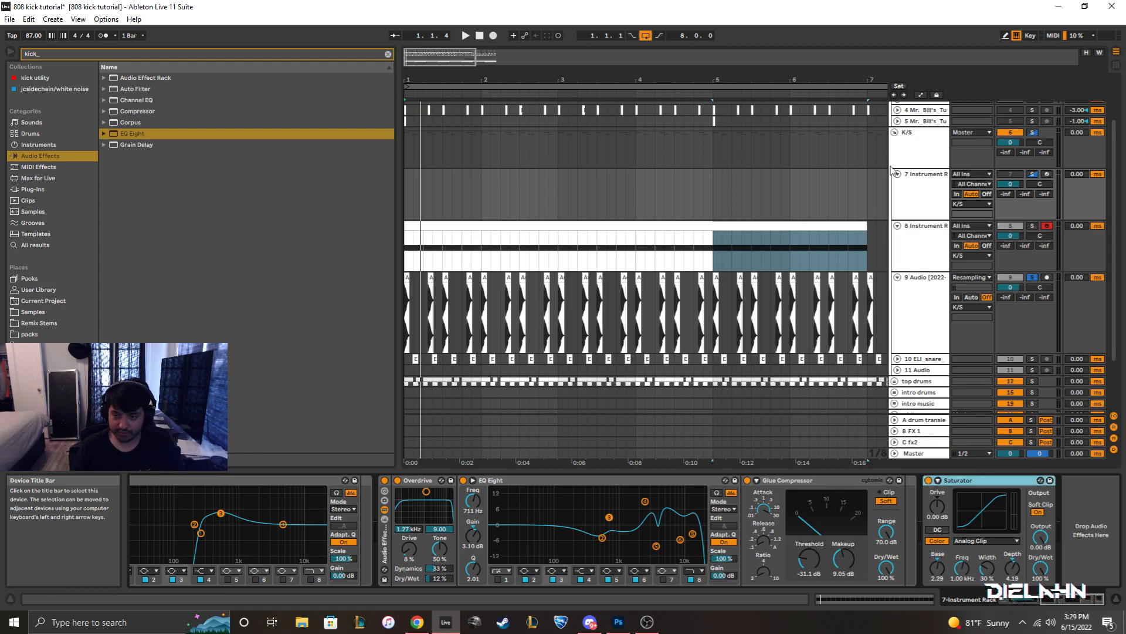
pyautogui.click(926, 247)
pyautogui.click(1086, 600)
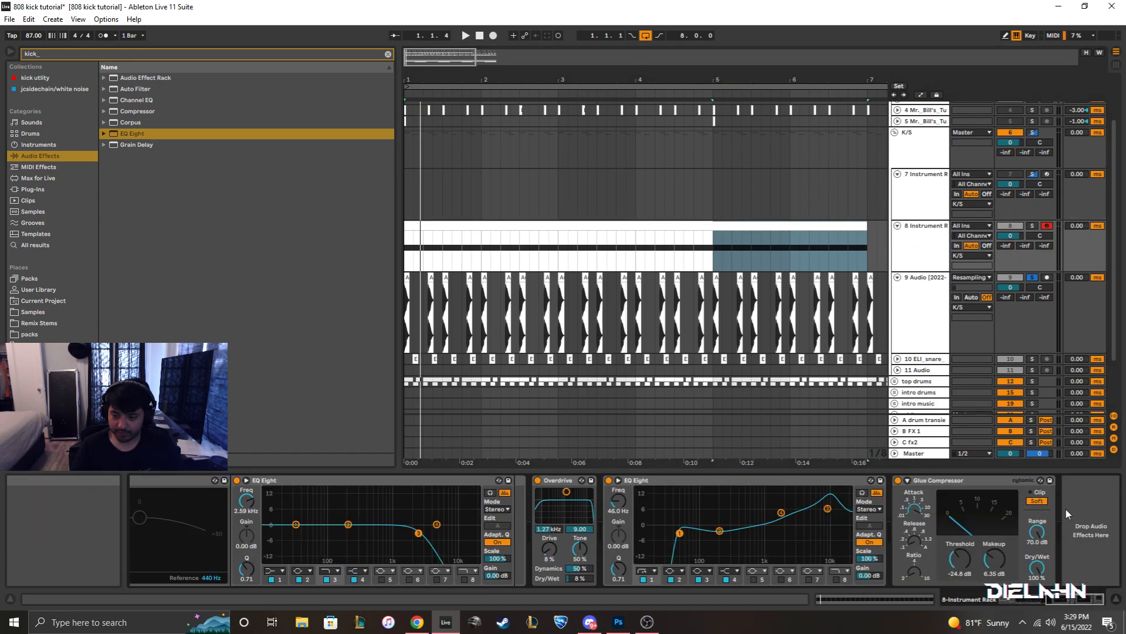
pyautogui.hotkey('ctrl', 'v')
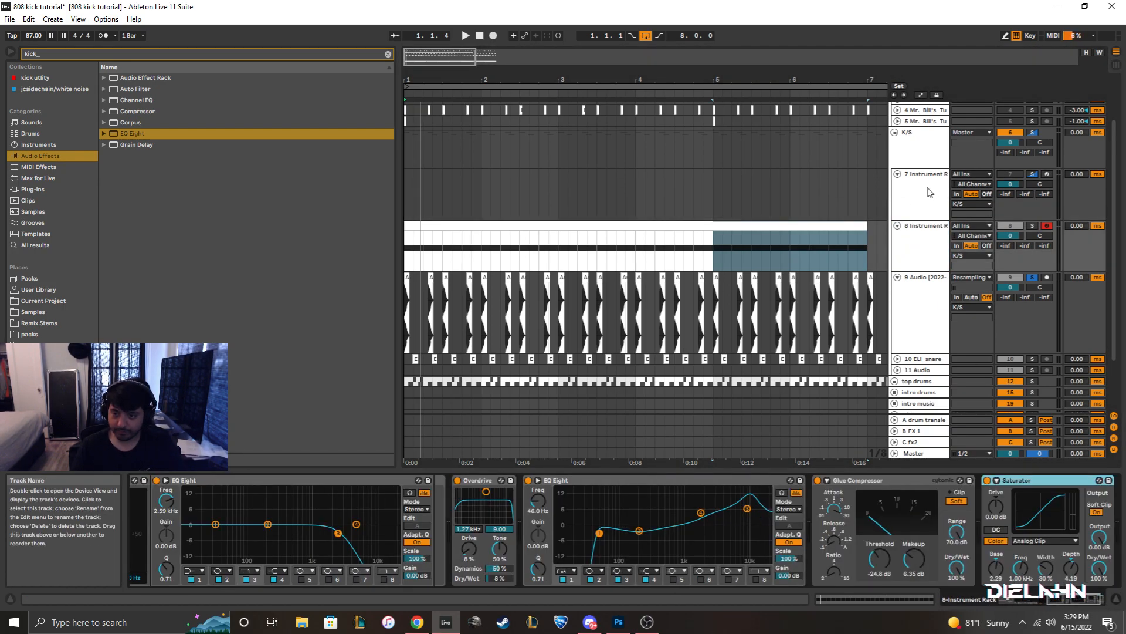
pyautogui.press('space')
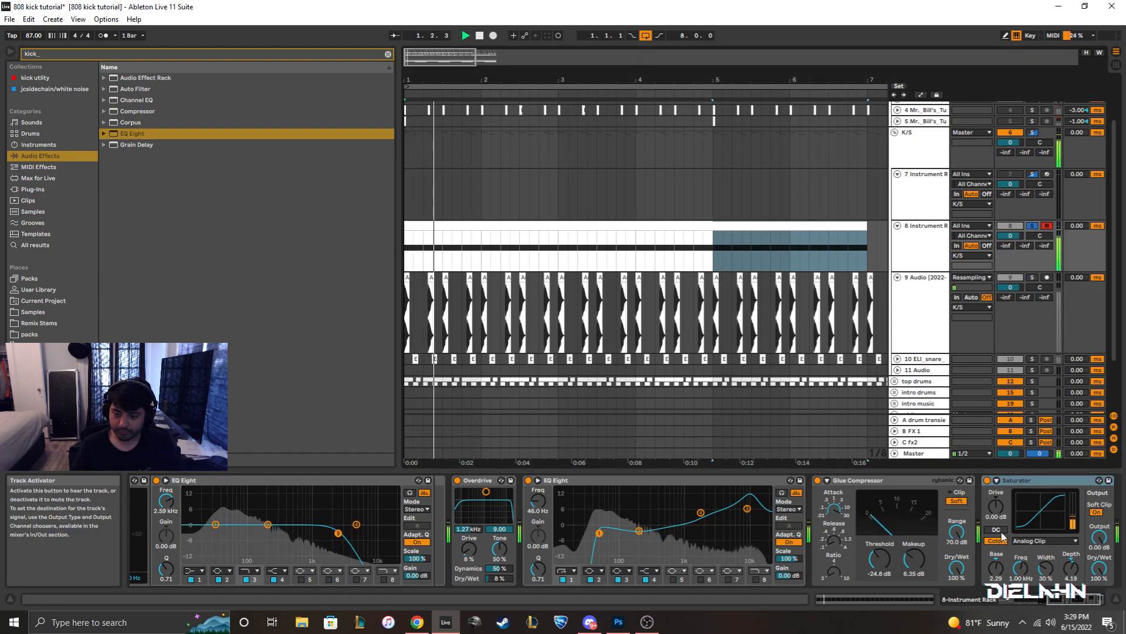
# Raise the Glue Compressor's Makeup to 10.5 dB and shift the preceding EQ Eight's second band higher in frequency and gain.
pyautogui.moveTo(914, 560); pyautogui.dragTo(914, 536)
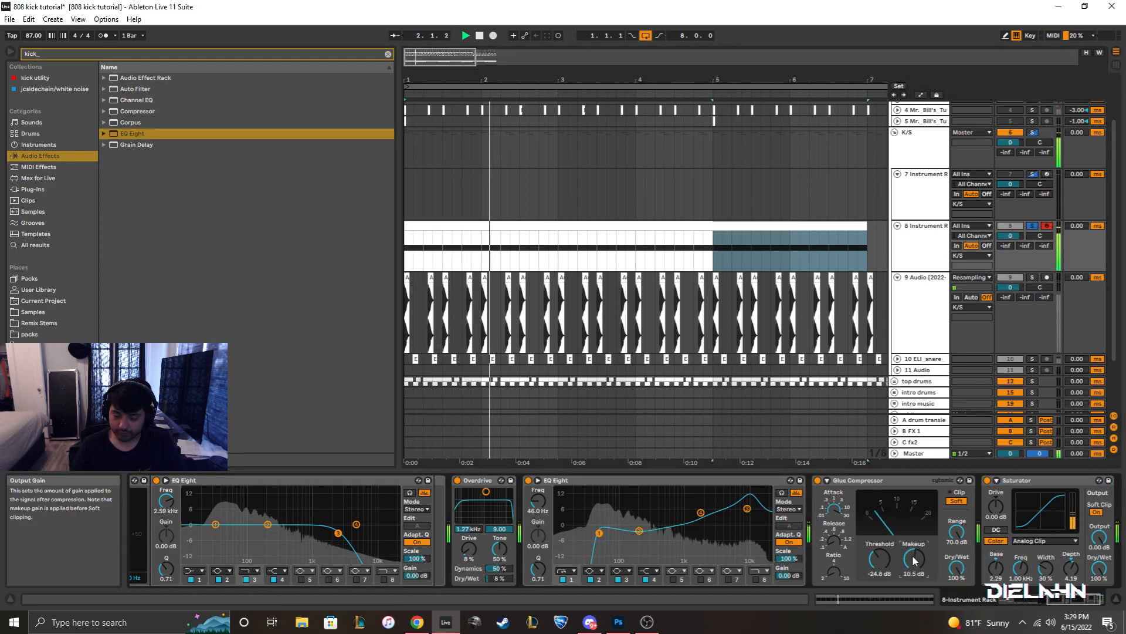
pyautogui.moveTo(639, 531); pyautogui.dragTo(688, 514)
# Set the pitch envelope Decay of the low chain's sample to 291 ms during playback.
pyautogui.click(1012, 599)
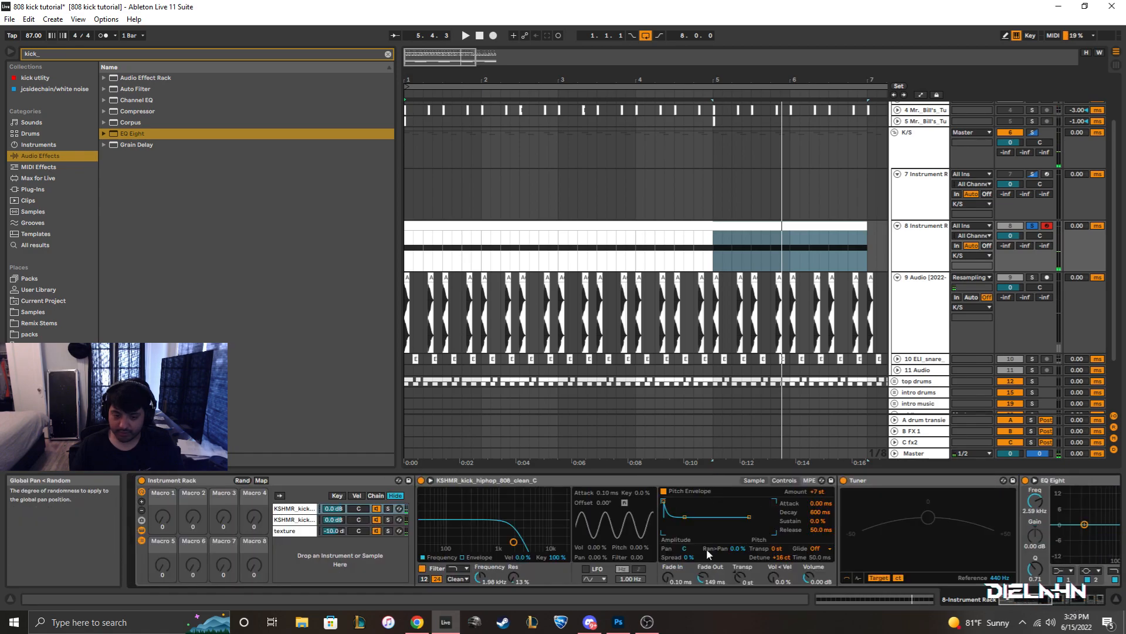
pyautogui.click(290, 510)
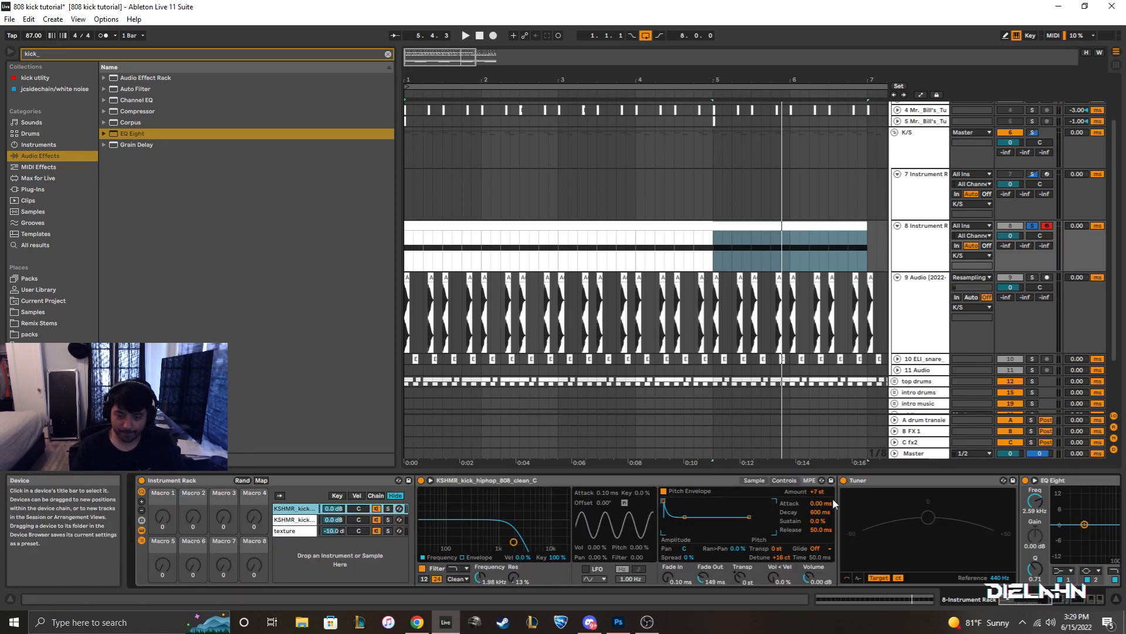
pyautogui.press('space')
pyautogui.moveTo(822, 511); pyautogui.dragTo(821, 533)
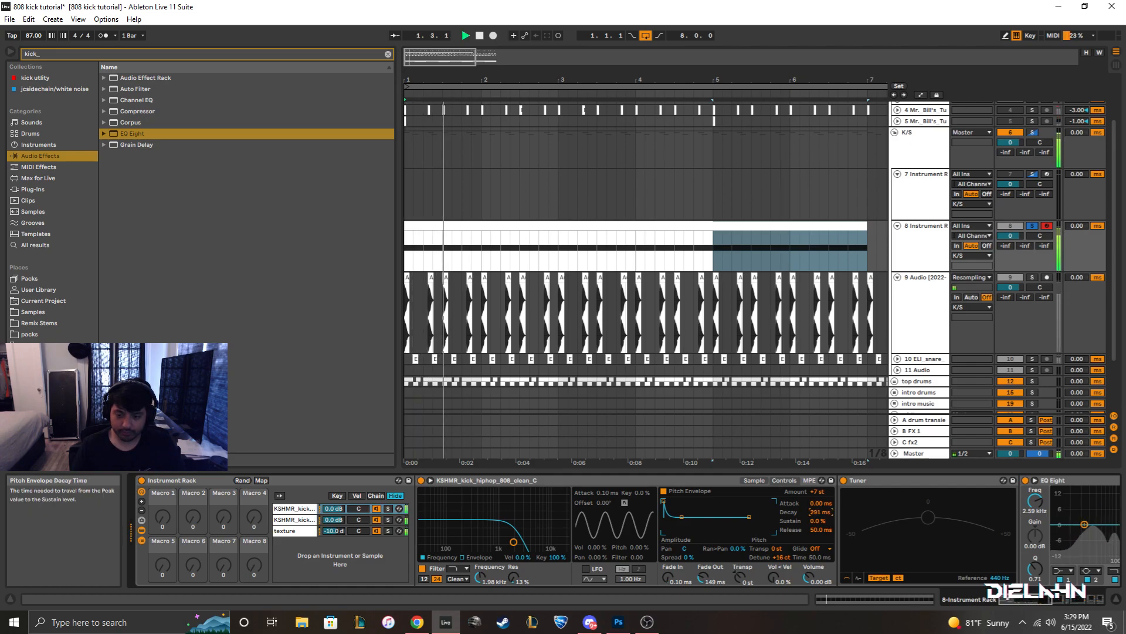
# Audition the high kick chain on its own in the Instrument Rack.
pyautogui.click(296, 520)
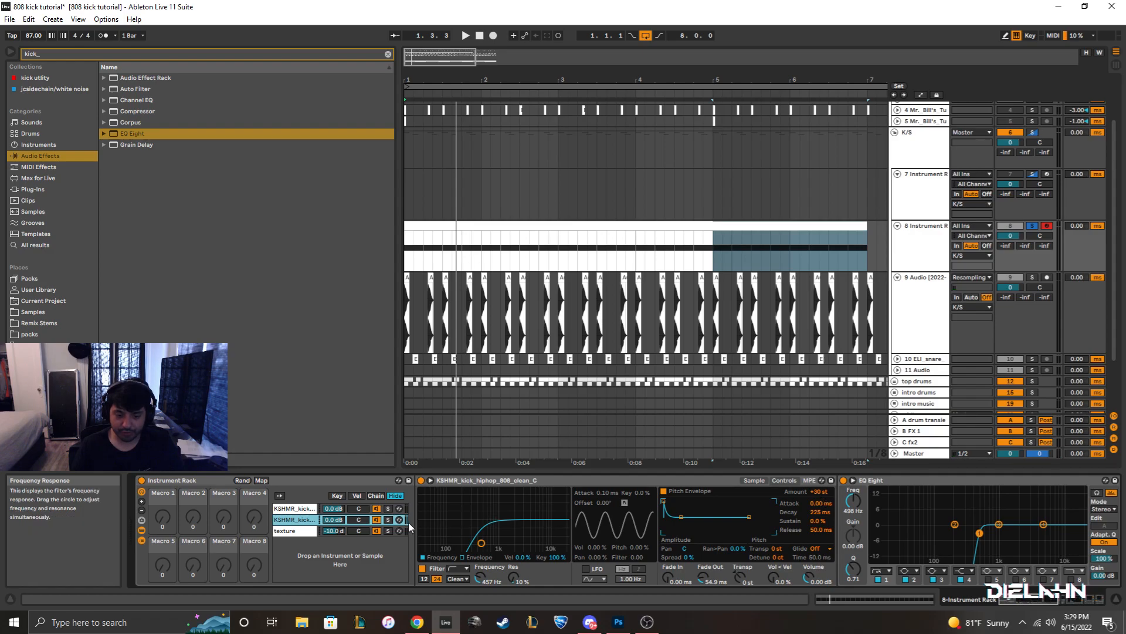
pyautogui.press('space')
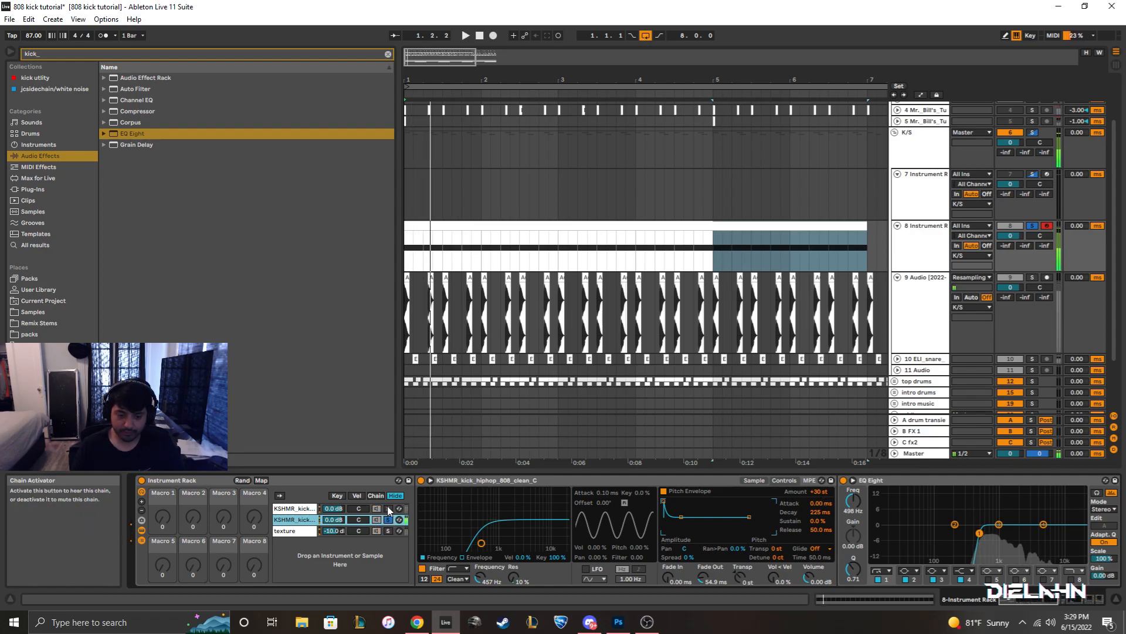
pyautogui.click(388, 508)
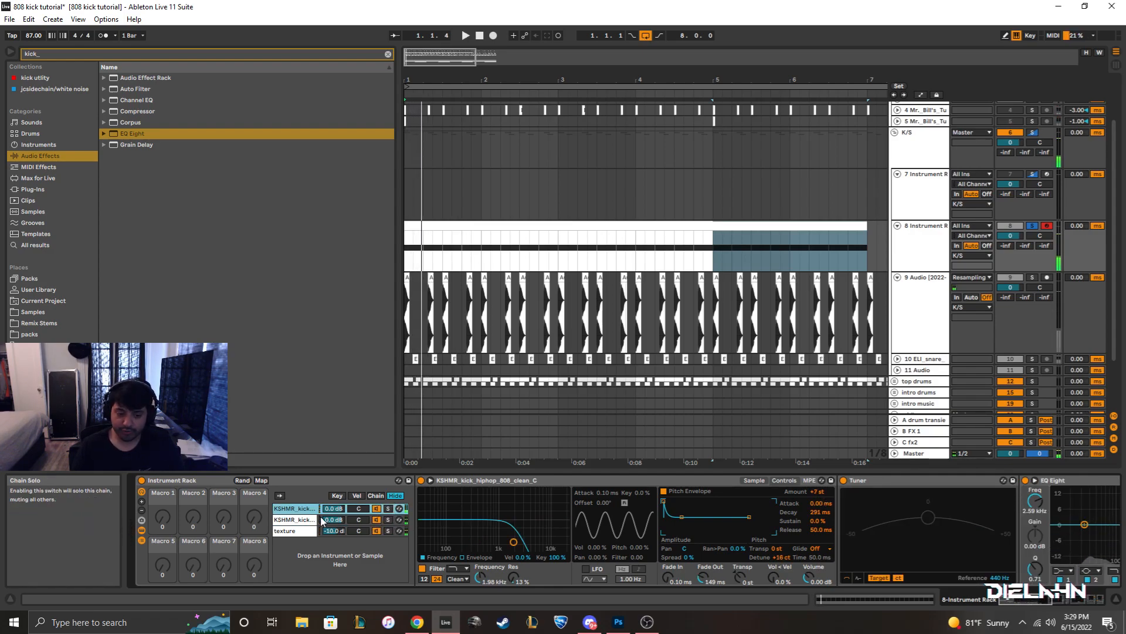
# Solo the texture chain, play it, and show its sample waveform.
pyautogui.click(302, 529)
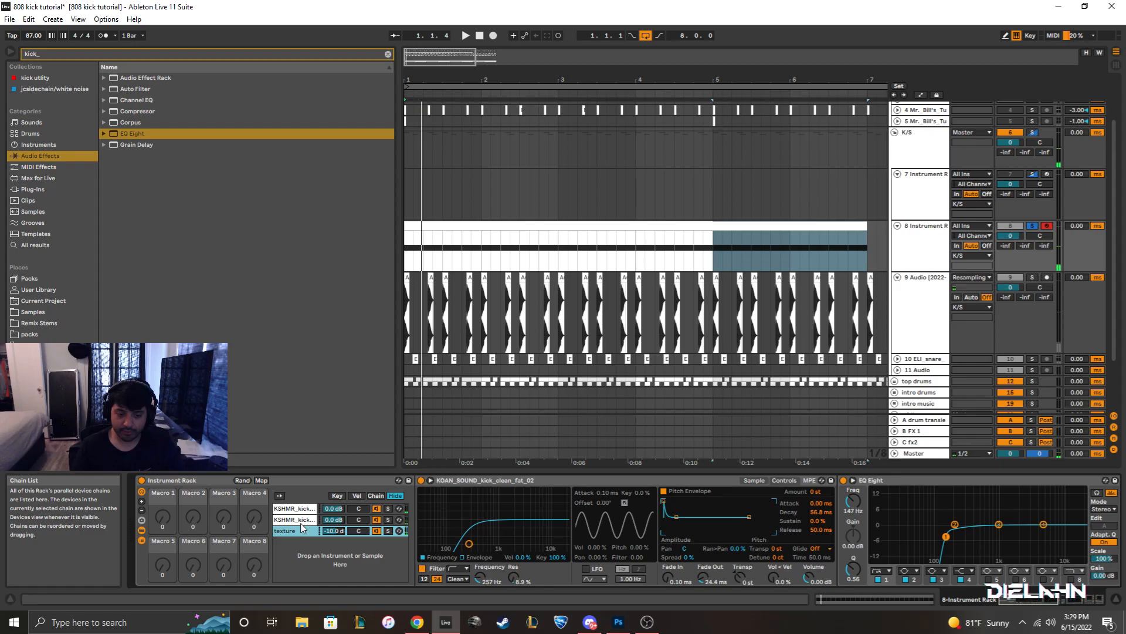
pyautogui.click(387, 531)
pyautogui.press('space')
pyautogui.click(753, 481)
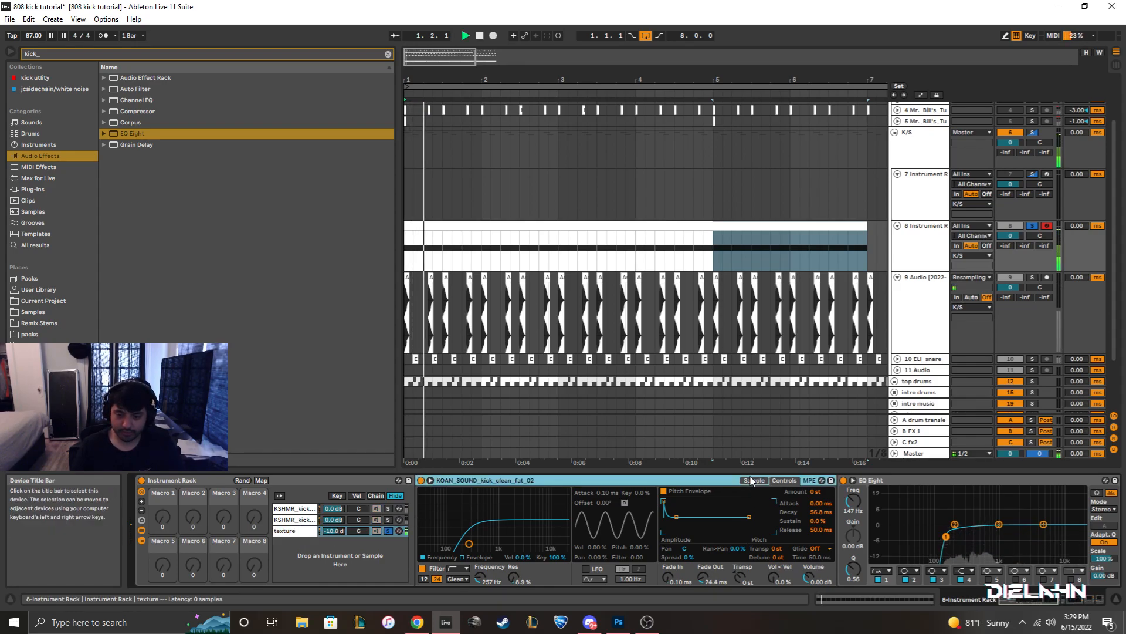
pyautogui.click(383, 531)
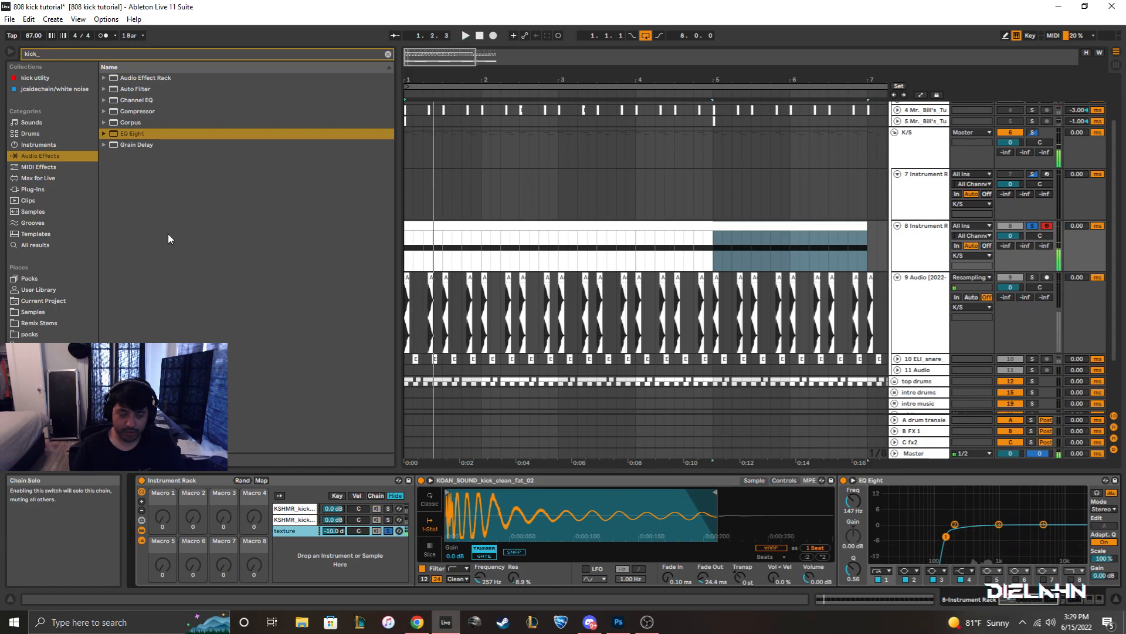
# Load the KSHMR_Punchy_Kick_07 sample from Sounds of KSHMR Vol. 1 into the texture chain and play it.
pyautogui.click(55, 313)
pyautogui.scroll(-5, 178, 320)
pyautogui.click(121, 252)
pyautogui.scroll(-2, 125, 352)
pyautogui.click(126, 381)
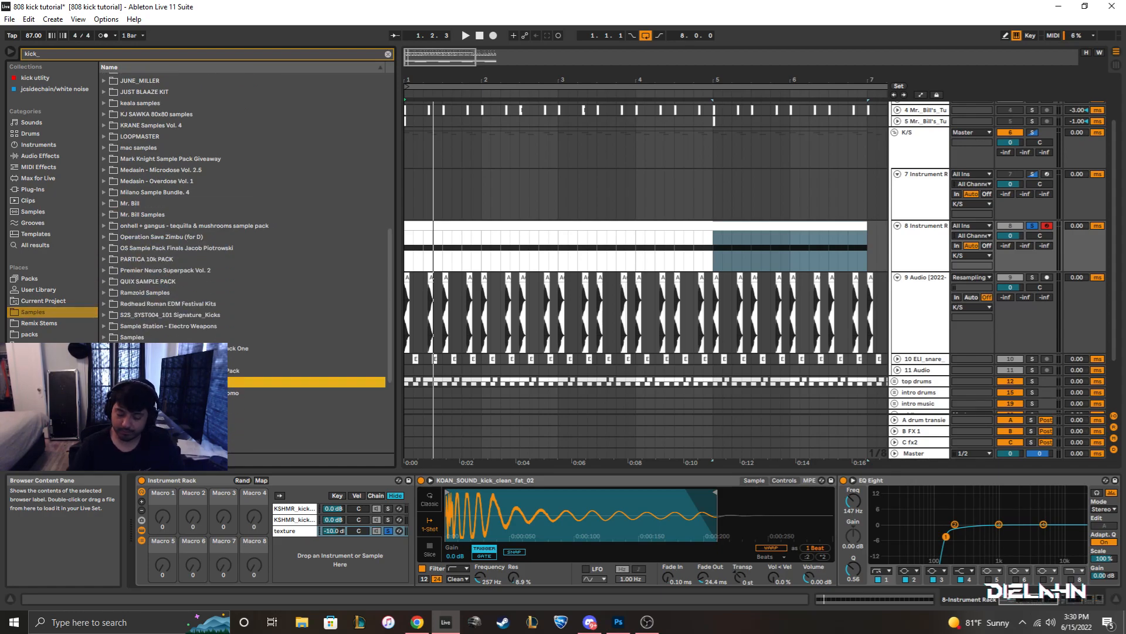
pyautogui.press('Down')
pyautogui.press('Right')
pyautogui.press('Down')
pyautogui.press('Right')
pyautogui.press('Down')
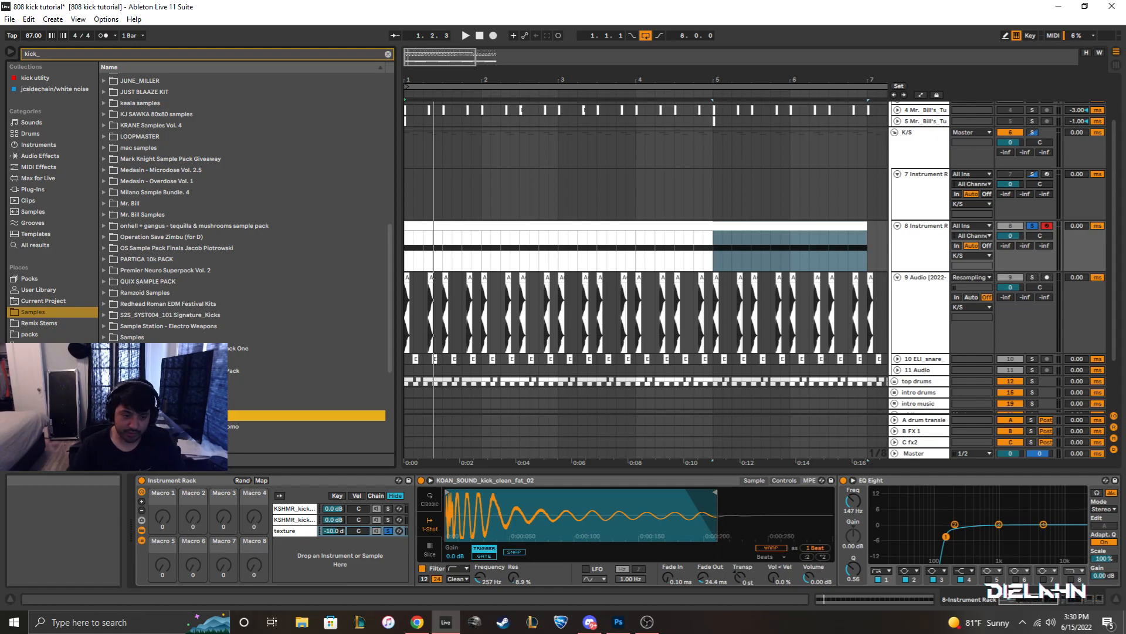
pyautogui.press('Right')
pyautogui.press('Down')
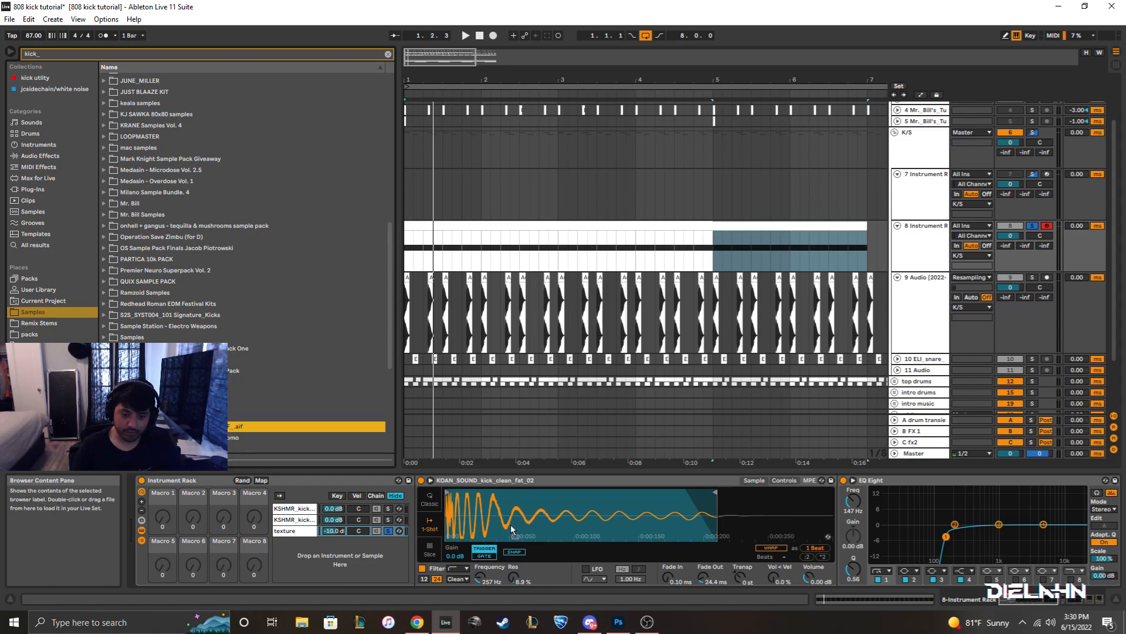
pyautogui.press('Return')
pyautogui.press('space')
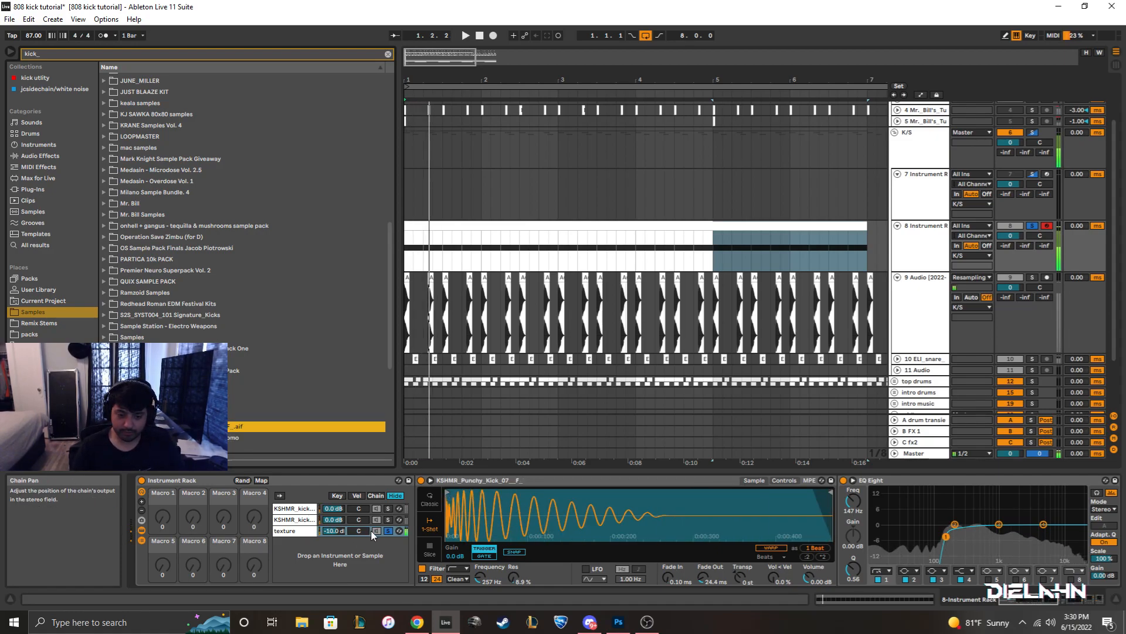
# Unsolo the texture chain, try a later start point for its sample, and undo that trim.
pyautogui.click(371, 533)
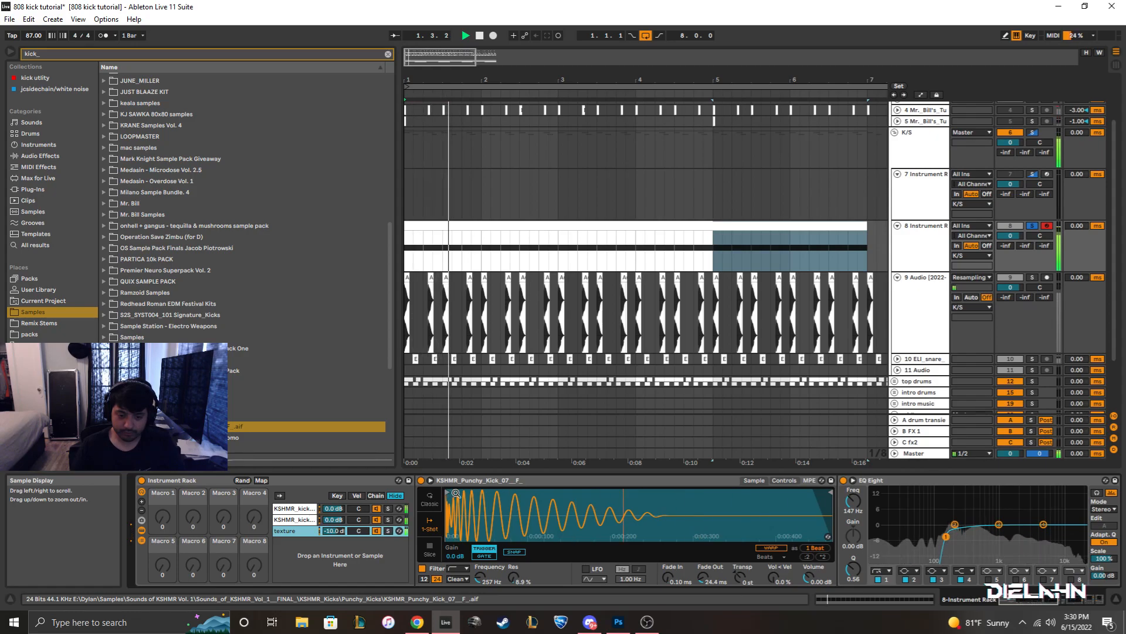
pyautogui.moveTo(456, 492); pyautogui.dragTo(532, 503)
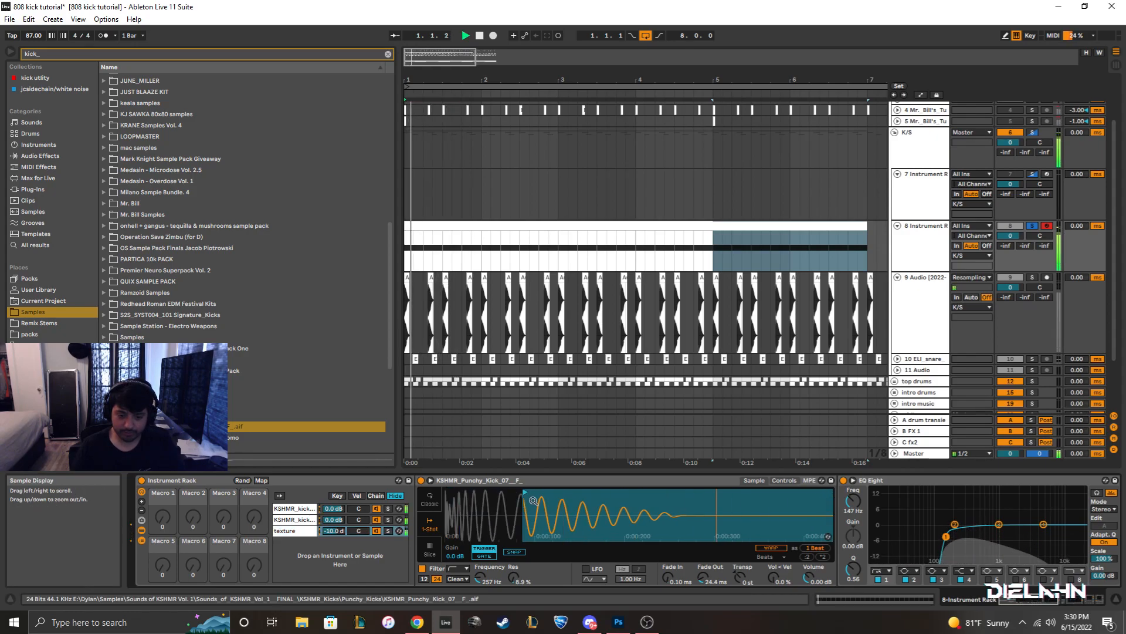
pyautogui.hotkey('ctrl', 'z')
pyautogui.press('space')
# Load Kick_Acoustic02.wav from the VIRTUAL RIOT Sample Pack's 01 Kick folder into the texture chain and play it.
pyautogui.click(104, 382)
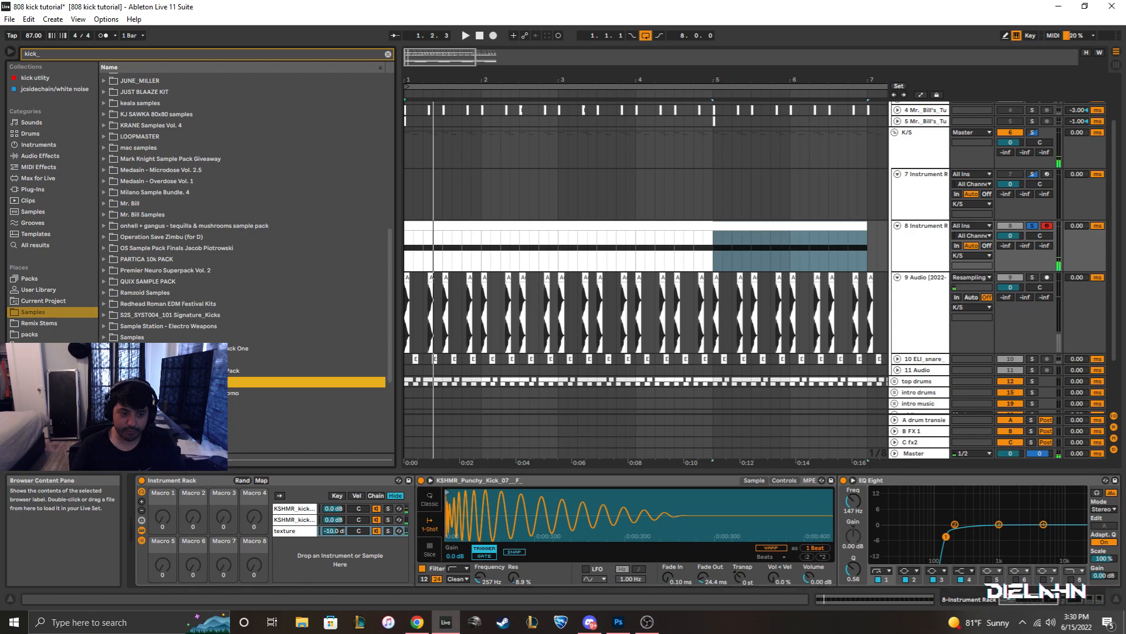
pyautogui.scroll(-5, 242, 260)
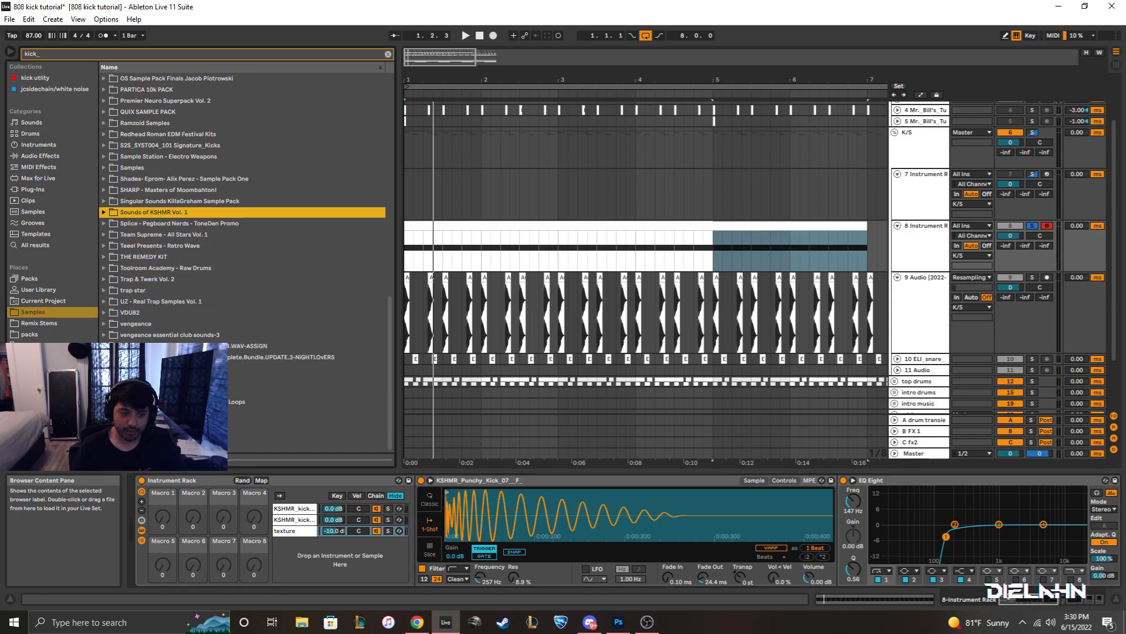
pyautogui.click(104, 379)
pyautogui.click(105, 390)
pyautogui.click(112, 402)
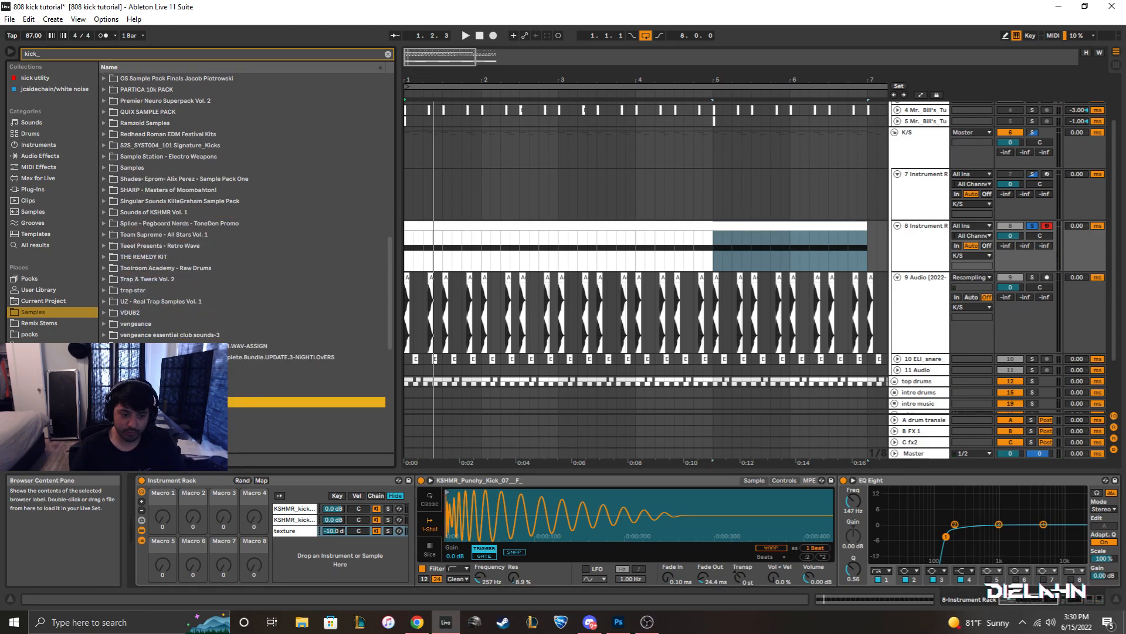
pyautogui.click(171, 424)
pyautogui.scroll(-4, 171, 423)
pyautogui.moveTo(183, 296); pyautogui.dragTo(490, 499)
pyautogui.press('space')
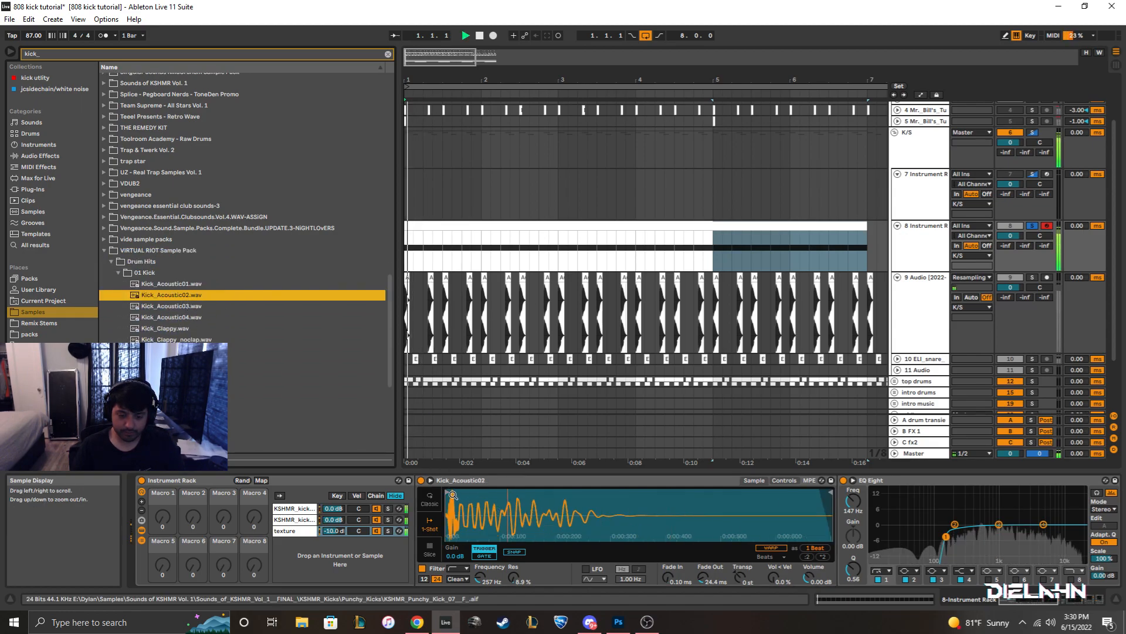
# Set the texture sample's filter to 178 Hz, shorten its end, and set Fade Out to 142 ms.
pyautogui.moveTo(480, 577); pyautogui.dragTo(480, 576)
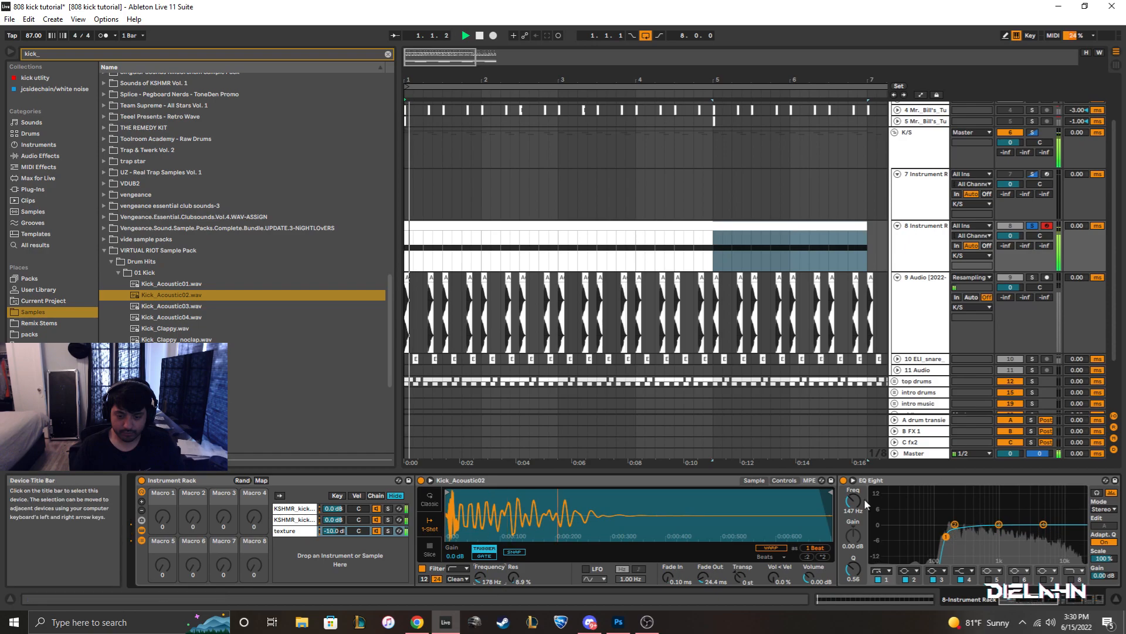
pyautogui.moveTo(829, 492); pyautogui.dragTo(580, 492)
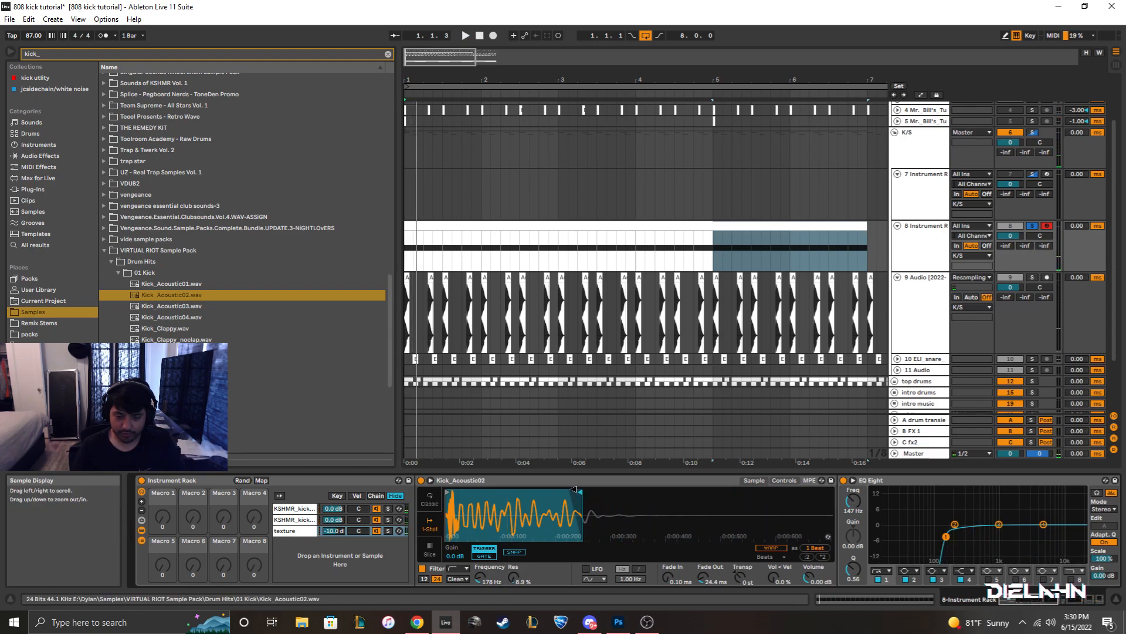
pyautogui.moveTo(702, 578); pyautogui.dragTo(702, 557)
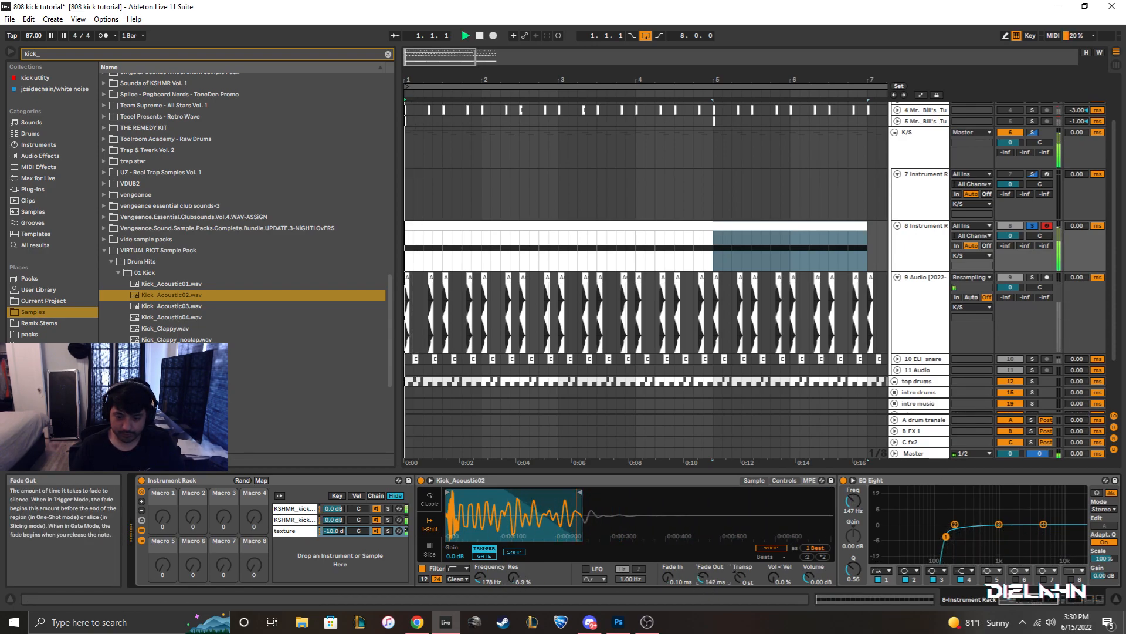
pyautogui.press('space')
# Load Kick_Dubstep04 into the texture chain, trim its end, and lower the chain's volume to -11.8 dB.
pyautogui.click(176, 384)
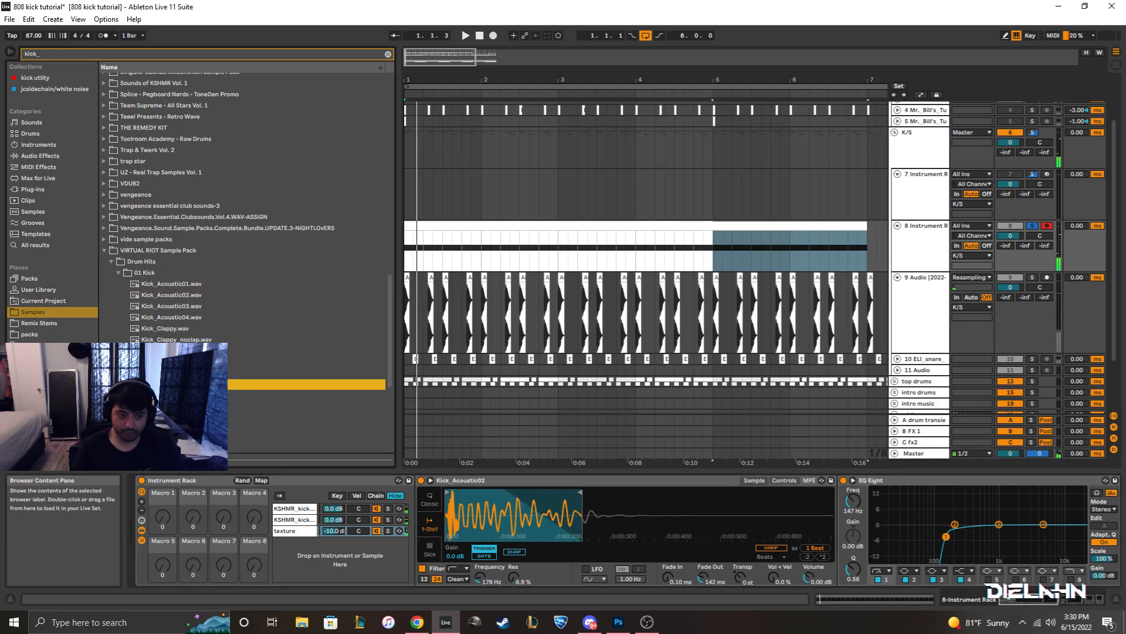
pyautogui.moveTo(494, 536); pyautogui.dragTo(476, 508)
pyautogui.moveTo(831, 523); pyautogui.dragTo(536, 528)
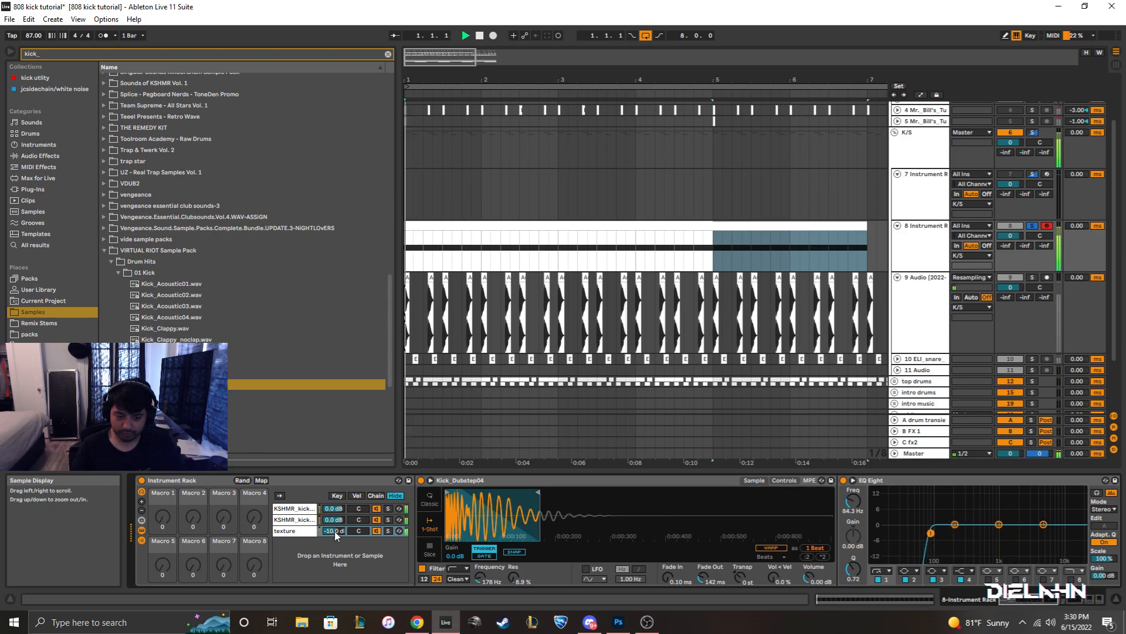
pyautogui.moveTo(332, 531); pyautogui.dragTo(333, 510)
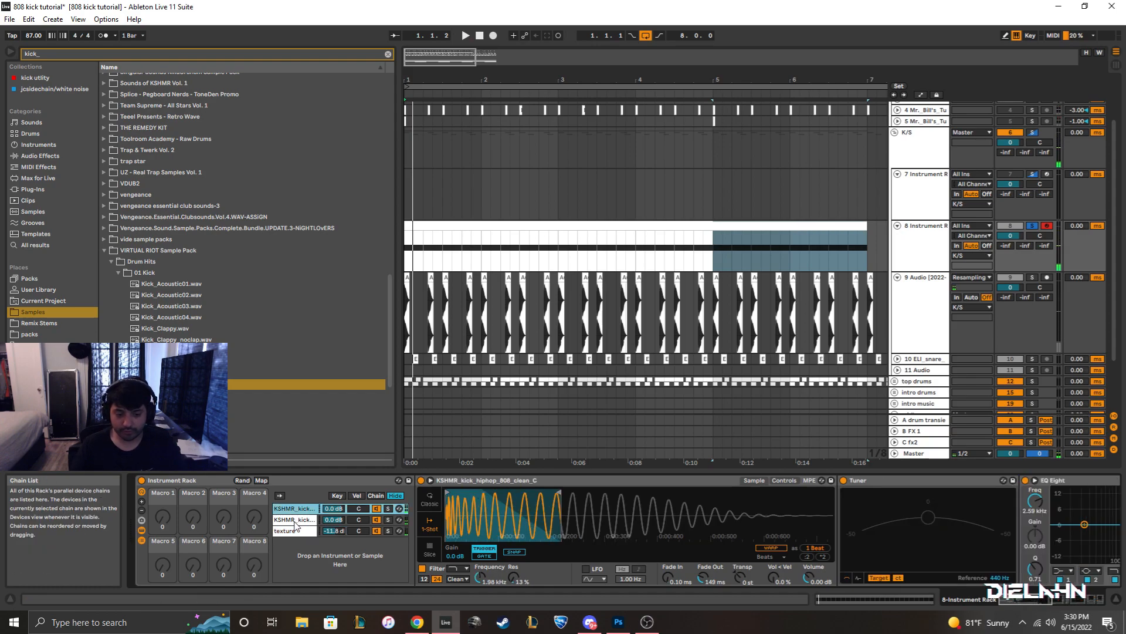
# Load Kick_GlitchHop01 into the texture chain and lower the chain's volume to -14.6 dB during playback.
pyautogui.moveTo(170, 406); pyautogui.dragTo(482, 517)
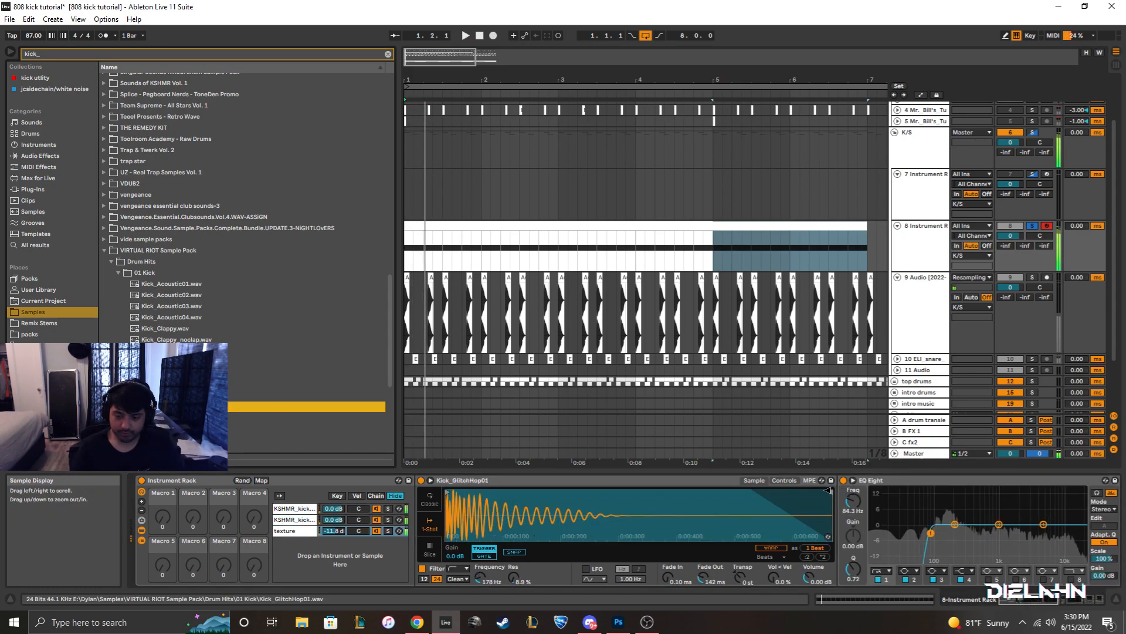
pyautogui.doubleClick(337, 530)
pyautogui.press('space')
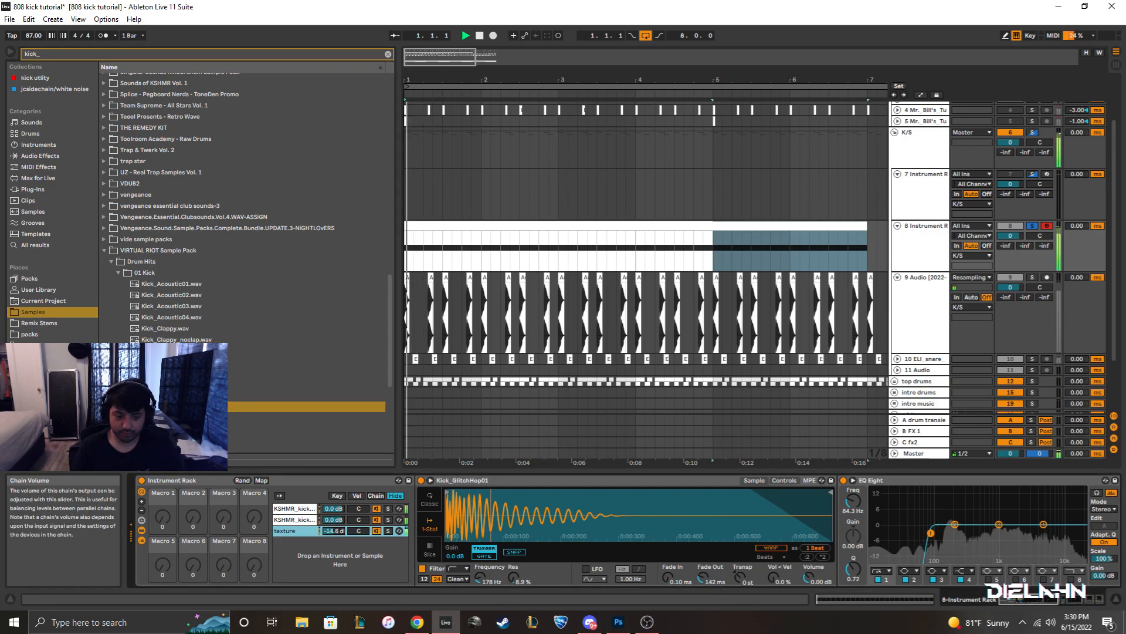
# Move the texture sample's start later, with Fade Out at 104 ms and the chain volume at -11.5 dB.
pyautogui.click(452, 492)
pyautogui.moveTo(460, 491); pyautogui.dragTo(527, 501)
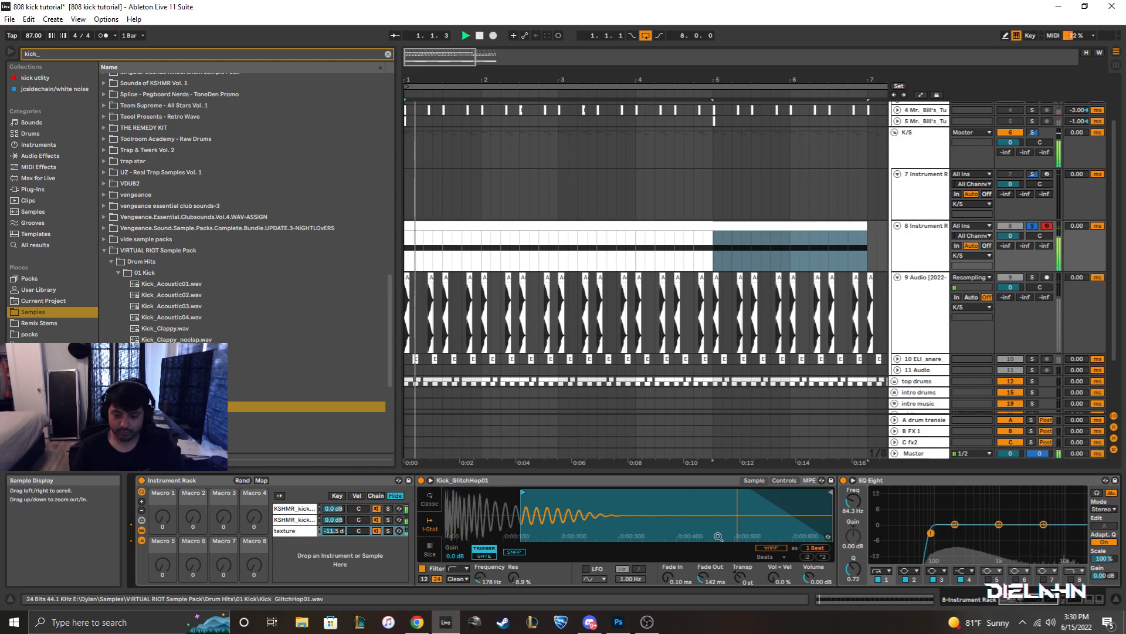
pyautogui.moveTo(699, 587); pyautogui.dragTo(700, 605)
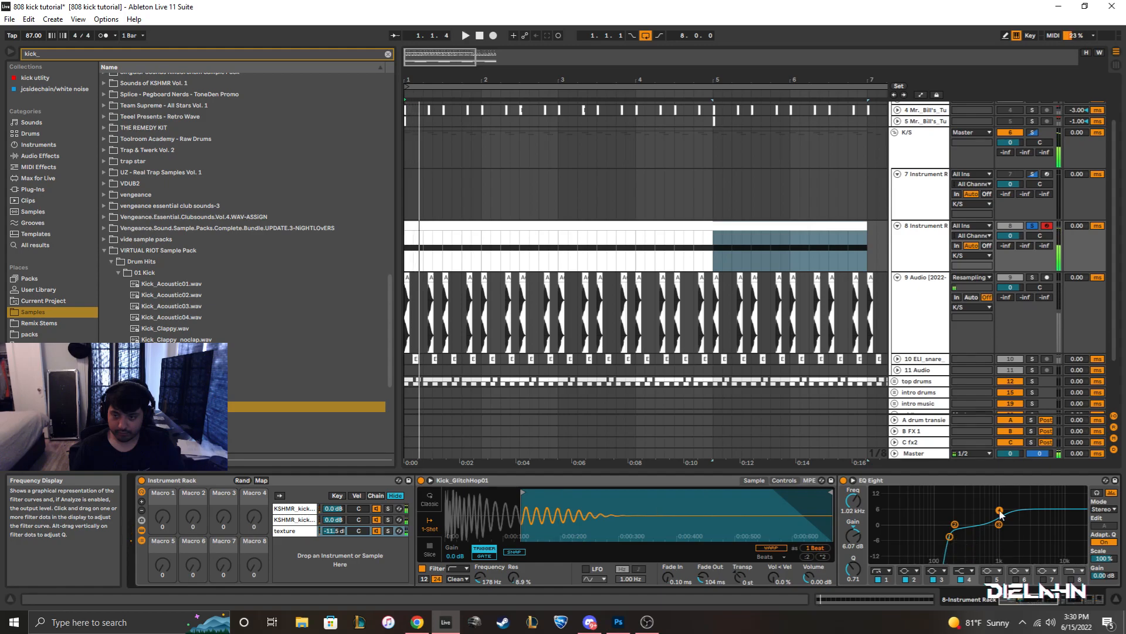
# Open track 8's MIDI clip and split off its opening section in the arrangement, using track 9's kicks as reference.
pyautogui.click(927, 319)
pyautogui.press('space')
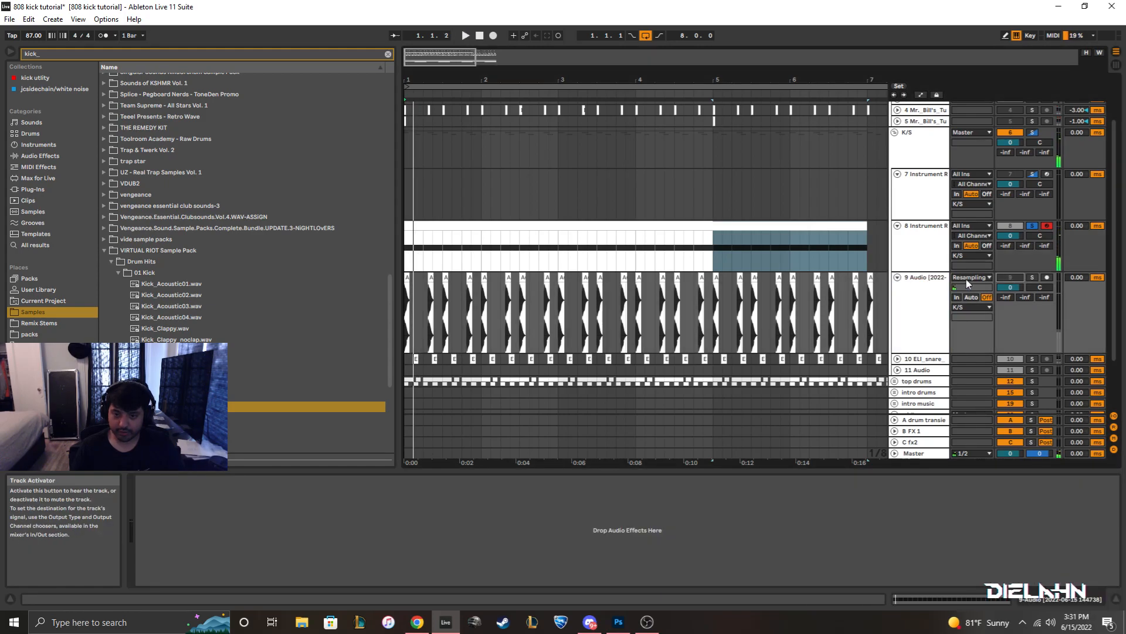
pyautogui.doubleClick(417, 228)
pyautogui.scroll(5, 456, 238)
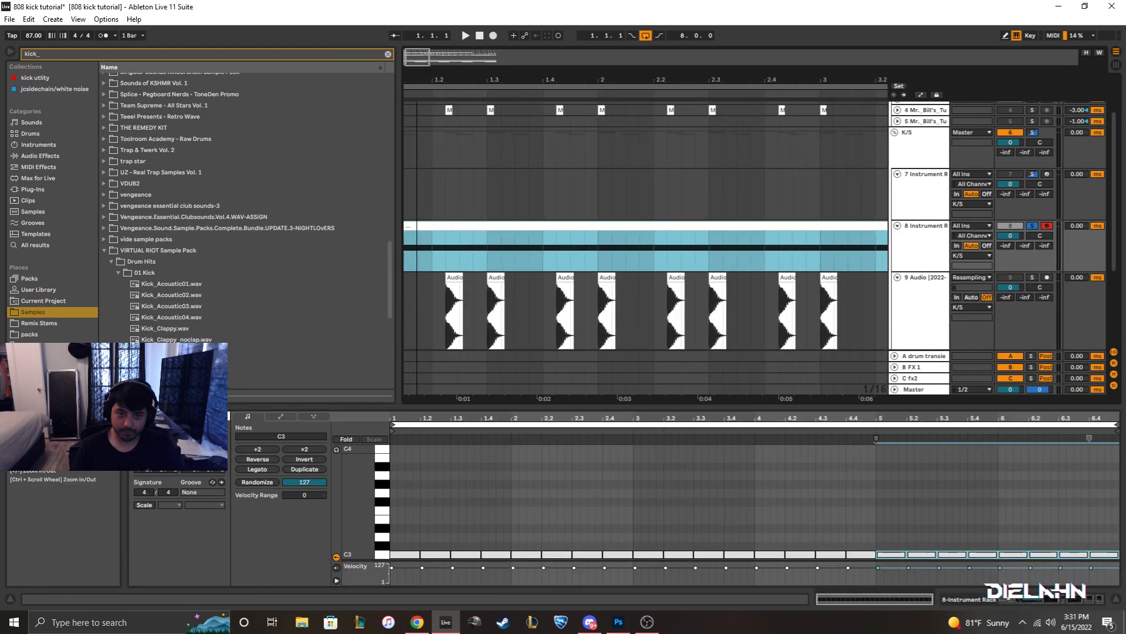
pyautogui.click(468, 246)
pyautogui.moveTo(476, 226)
pyautogui.mouseDown()
pyautogui.moveTo(524, 230)
pyautogui.moveTo(341, 239)
pyautogui.mouseUp()
pyautogui.hotkey('ctrl', 'e')
# Duplicate the two-beat kick pattern on track 8 repeatedly until it reaches bar 9.
pyautogui.click(536, 250)
pyautogui.hotkey('ctrl', 'd')
pyautogui.hotkey('ctrl', 'd')
pyautogui.hotkey('ctrl', 'd')
pyautogui.moveTo(552, 79); pyautogui.dragTo(543, 50)
pyautogui.hotkey('ctrl', 'd')
pyautogui.hotkey('ctrl', 'd')
pyautogui.hotkey('ctrl', 'd')
pyautogui.hotkey('ctrl', 'd')
pyautogui.hotkey('ctrl', 'd')
pyautogui.hotkey('ctrl', 'd')
pyautogui.hotkey('ctrl', 'd')
pyautogui.hotkey('ctrl', 'd')
pyautogui.hotkey('ctrl', 'd')
pyautogui.hotkey('ctrl', 'd')
pyautogui.hotkey('ctrl', 'd')
pyautogui.hotkey('ctrl', 'd')
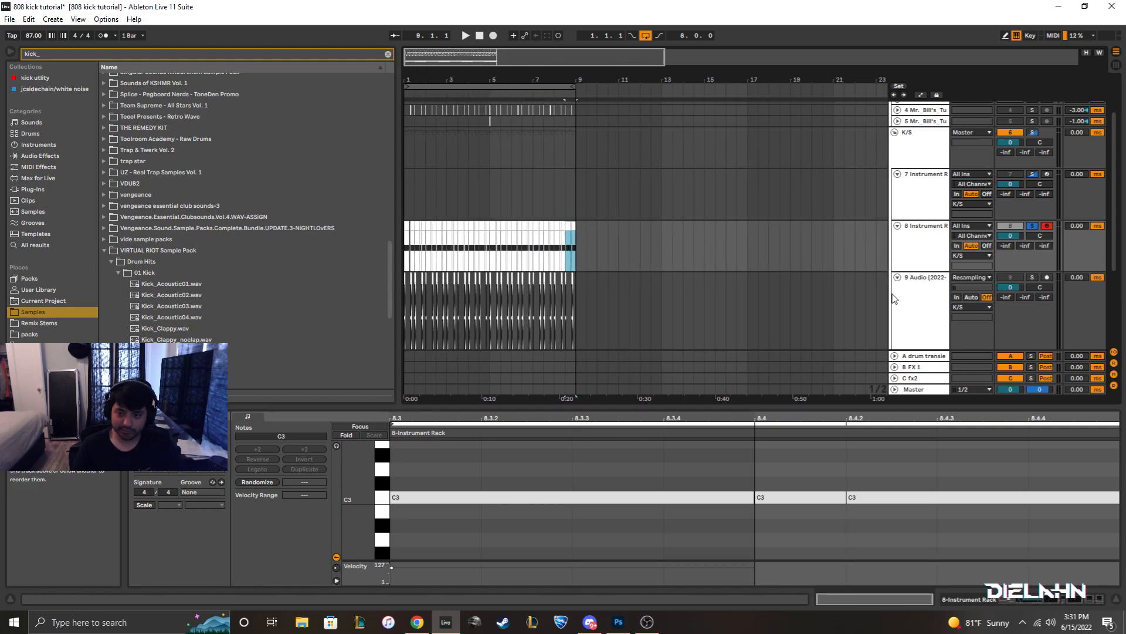
# Play the arrangement to compare the kicks on tracks 9 and 8, and stop playback.
pyautogui.click(907, 289)
pyautogui.press('space')
pyautogui.click(933, 239)
pyautogui.press('space')
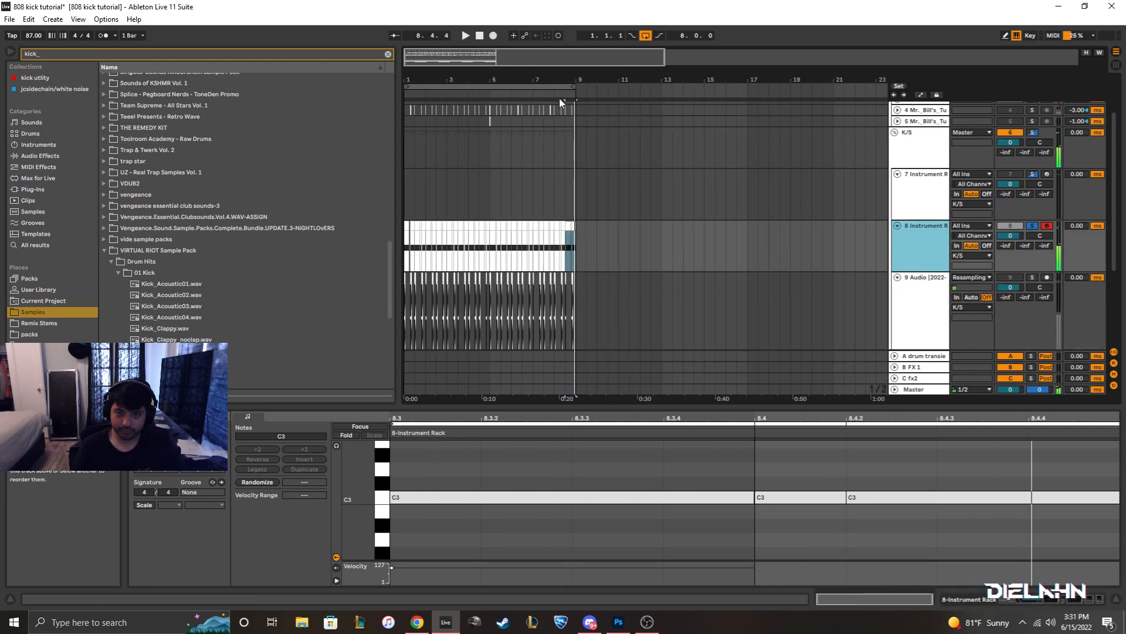
pyautogui.click(481, 37)
# Clear track 8's clips from beat 1.3 to bar 9 and place a copy of the opening two-beat pattern at beat 1.3.
pyautogui.moveTo(402, 79); pyautogui.dragTo(405, 135)
pyautogui.moveTo(430, 238); pyautogui.dragTo(807, 232)
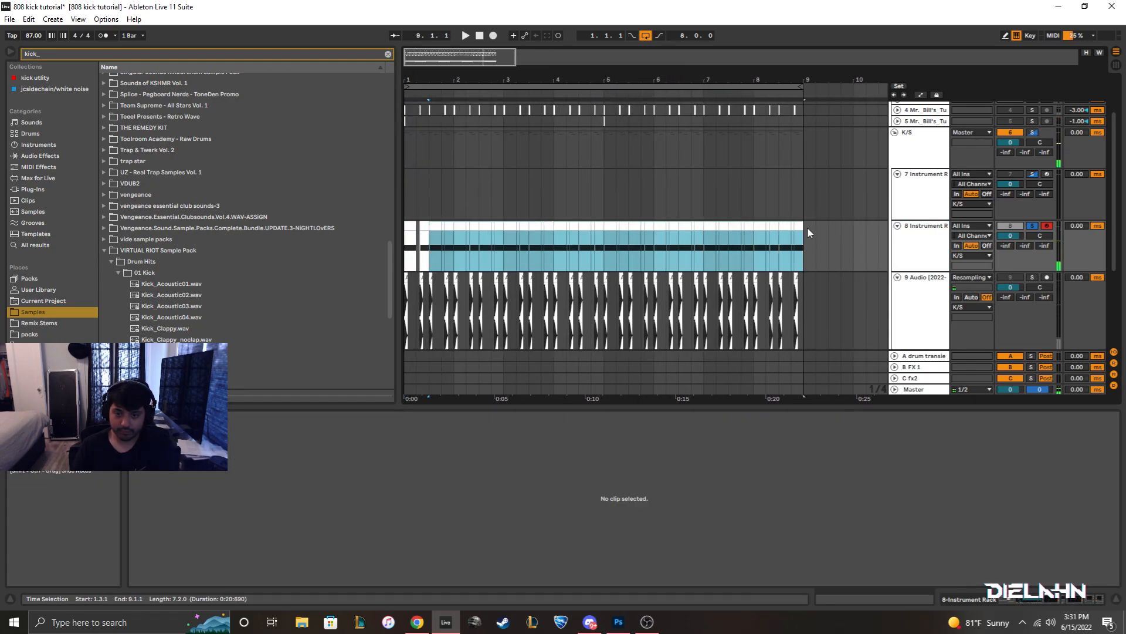
pyautogui.press('Delete')
pyautogui.hotkey('ctrl', 'v')
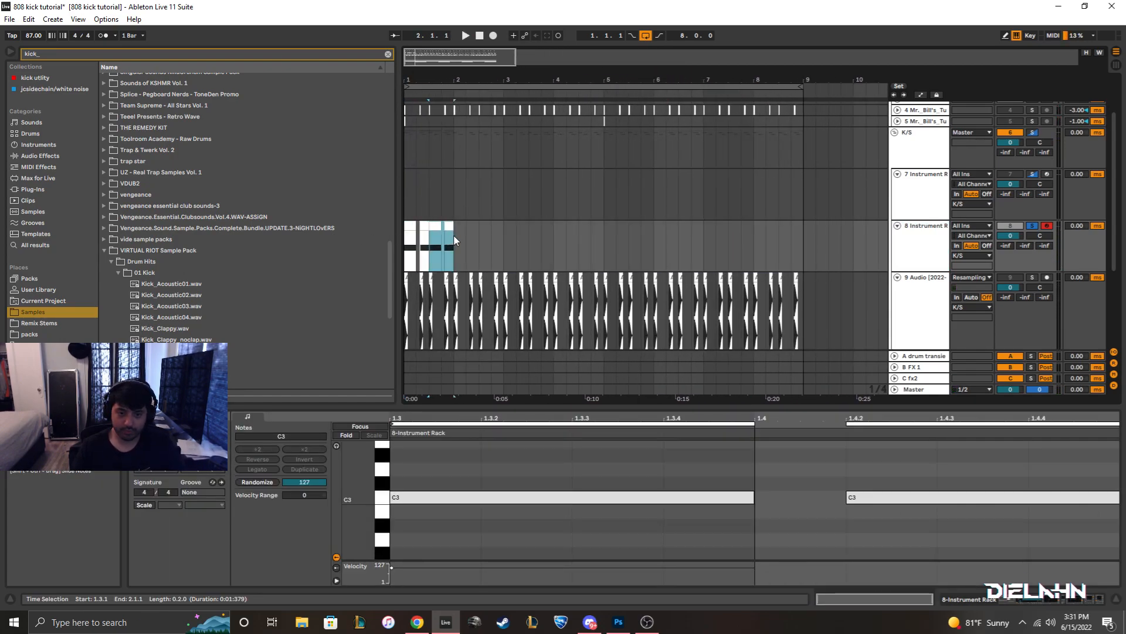
# Duplicate track 8's first bar in progressively longer sections until the pattern reaches bar 9.
pyautogui.moveTo(455, 240); pyautogui.dragTo(374, 211)
pyautogui.hotkey('ctrl', 'd')
pyautogui.moveTo(505, 238); pyautogui.dragTo(367, 238)
pyautogui.hotkey('ctrl', 'd')
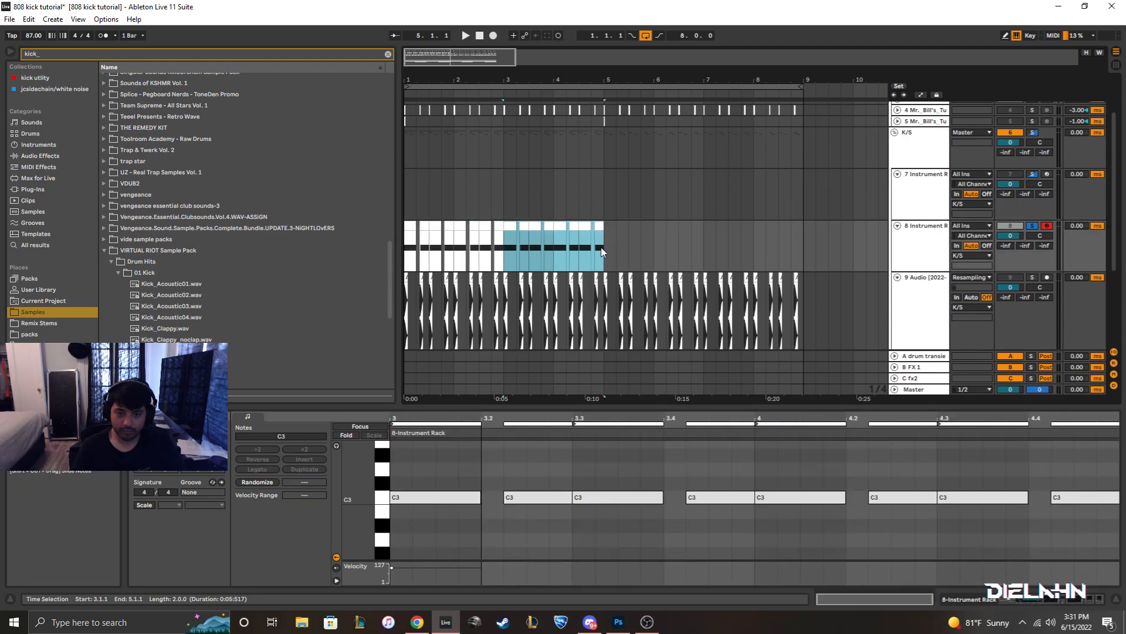
pyautogui.moveTo(602, 252); pyautogui.dragTo(298, 224)
pyautogui.hotkey('ctrl', 'd')
# Play the arrangement and compare the kicks by switching between tracks 8 and 9.
pyautogui.press('space')
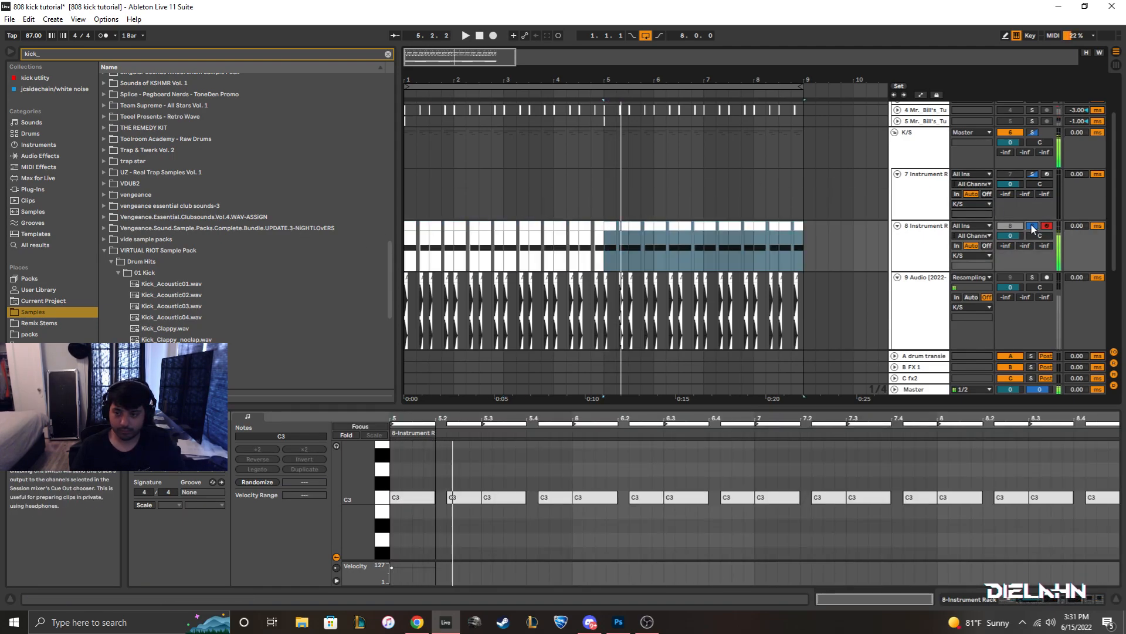
pyautogui.moveTo(611, 79); pyautogui.dragTo(456, 78)
pyautogui.click(924, 328)
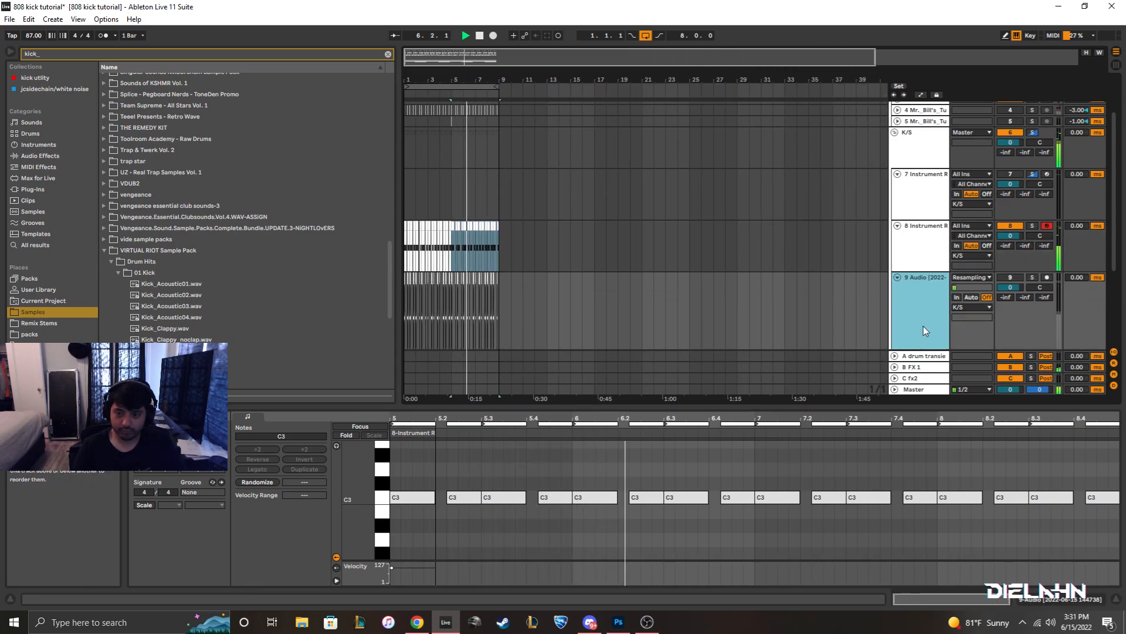
pyautogui.scroll(-2, 688, 147)
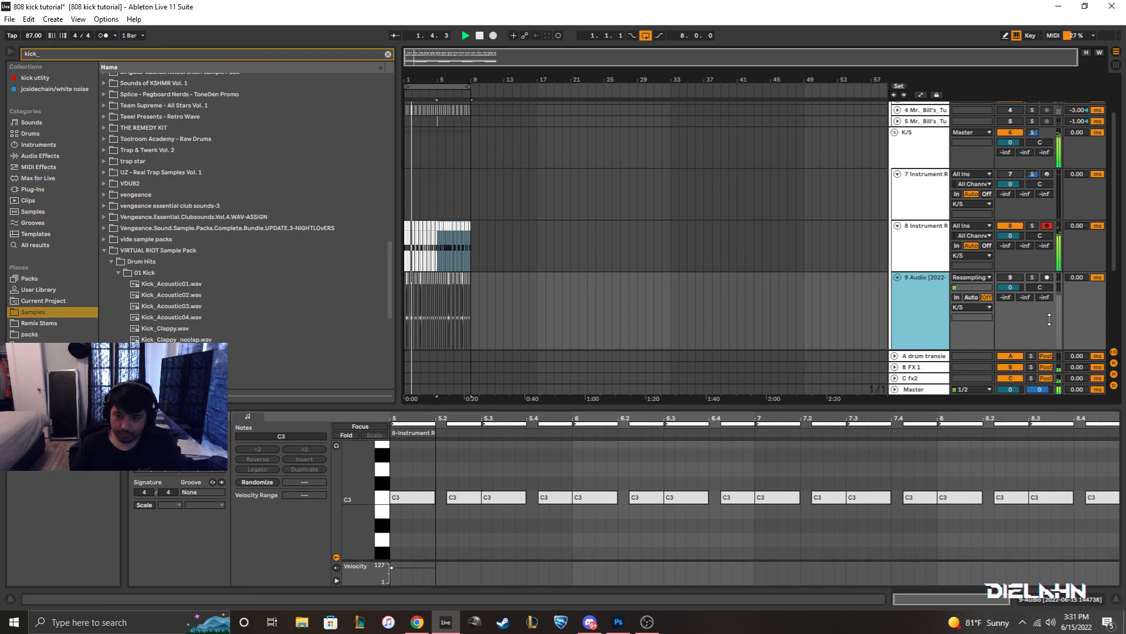
pyautogui.click(1002, 279)
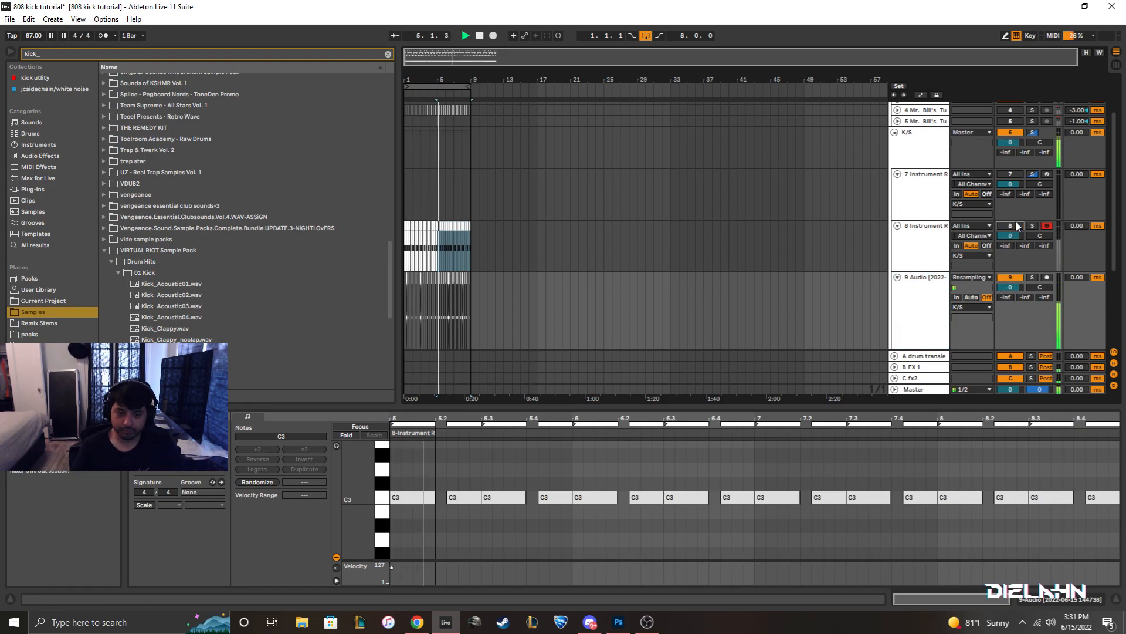
pyautogui.click(933, 293)
pyautogui.click(918, 242)
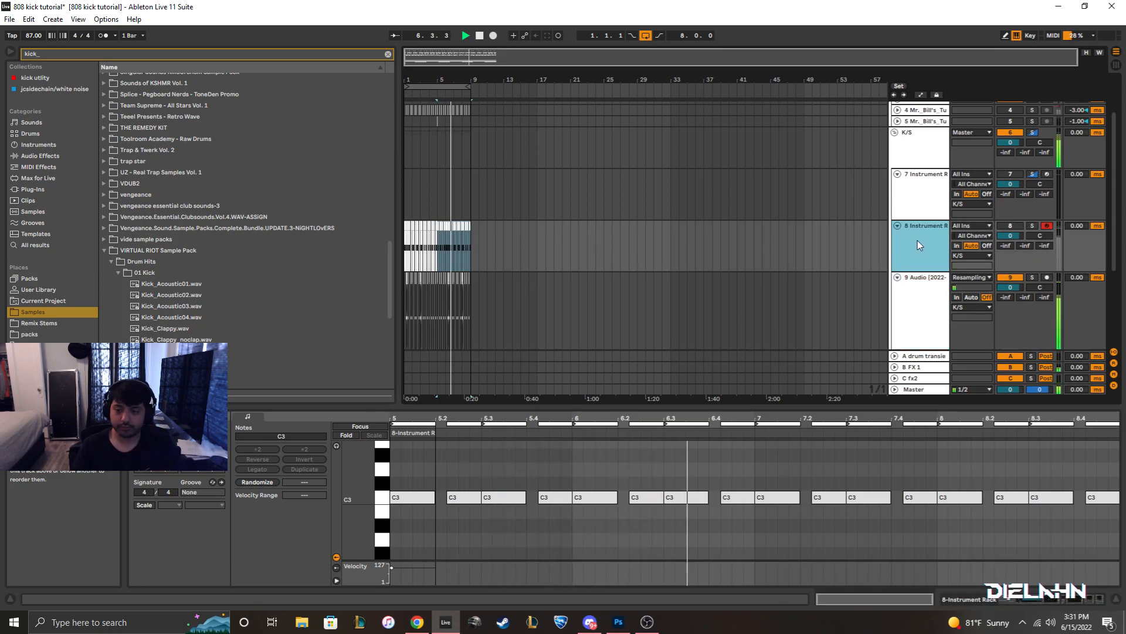
pyautogui.click(924, 297)
pyautogui.click(1014, 229)
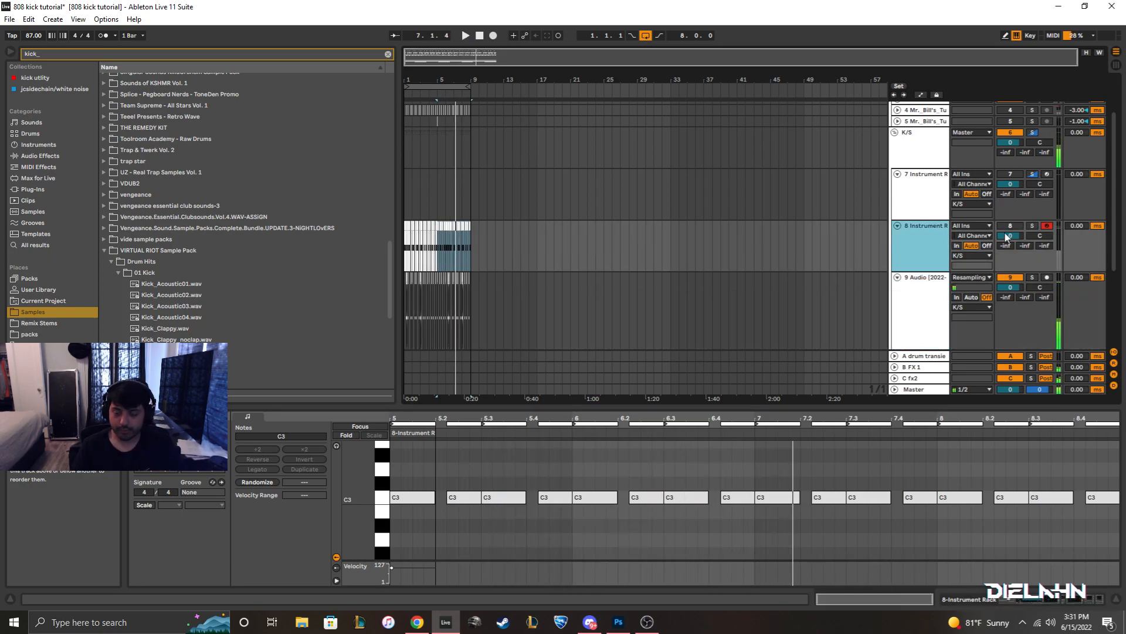
# Solo track 8, open its Instrument Rack, and move the texture sample's start back to the beginning of the waveform.
pyautogui.moveTo(414, 84); pyautogui.dragTo(434, 179)
pyautogui.click(1033, 227)
pyautogui.press('space')
pyautogui.click(919, 248)
pyautogui.doubleClick(920, 247)
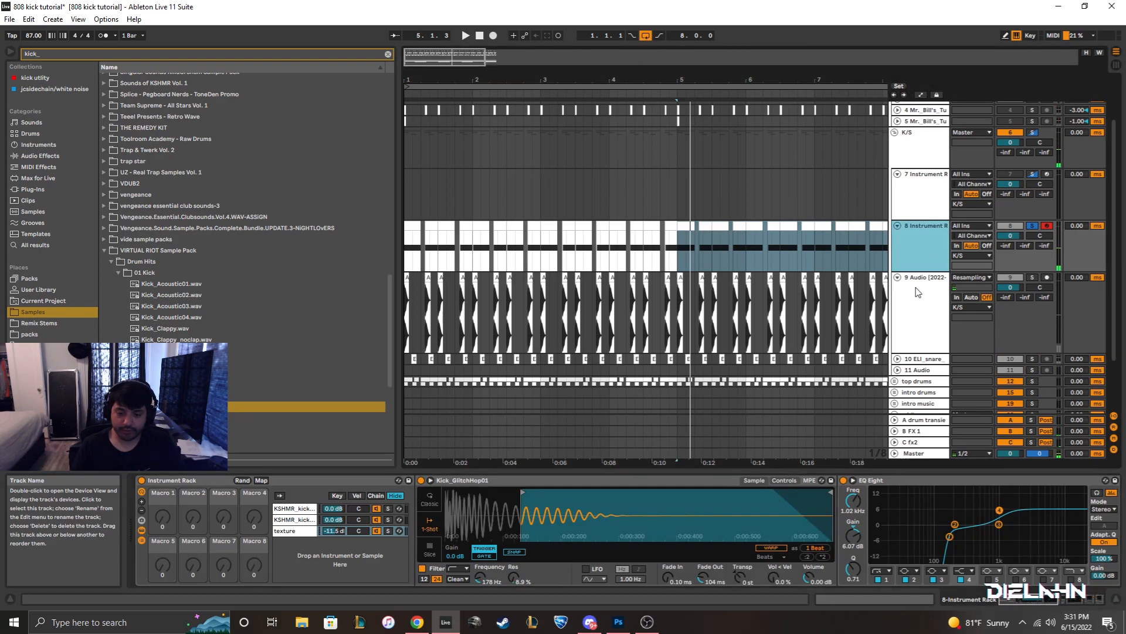
pyautogui.moveTo(523, 492); pyautogui.dragTo(438, 489)
# Unsolo track 8, set the texture chain volume to -12.7 dB, and move the texture sample's end earlier during playback.
pyautogui.press('space')
pyautogui.press('space')
pyautogui.click(1033, 226)
pyautogui.press('space')
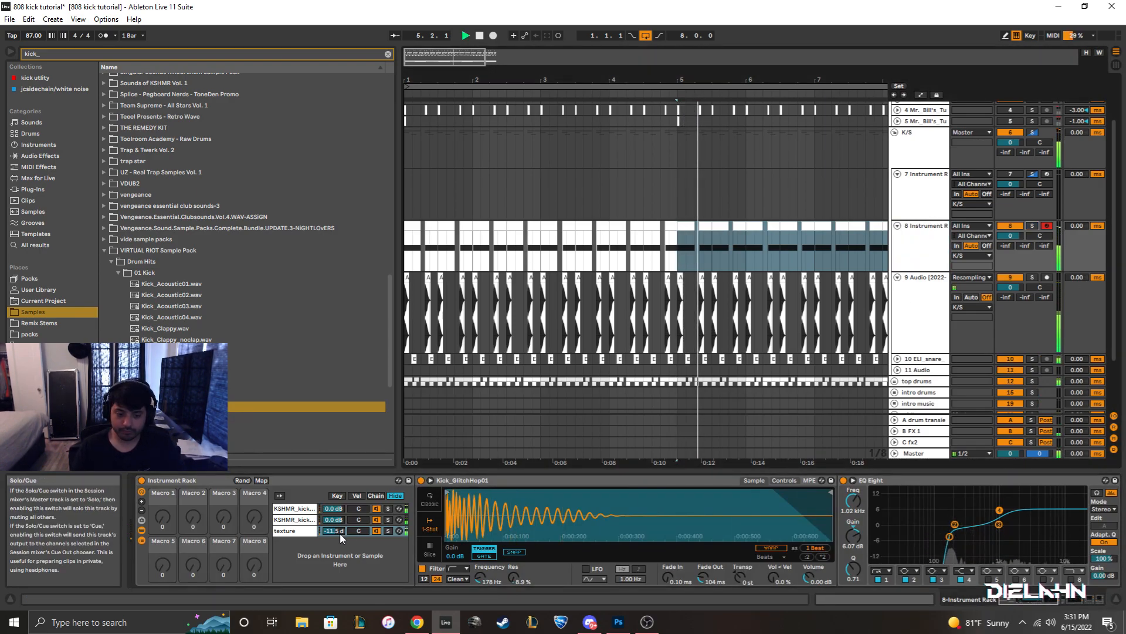
pyautogui.moveTo(338, 532); pyautogui.dragTo(338, 537)
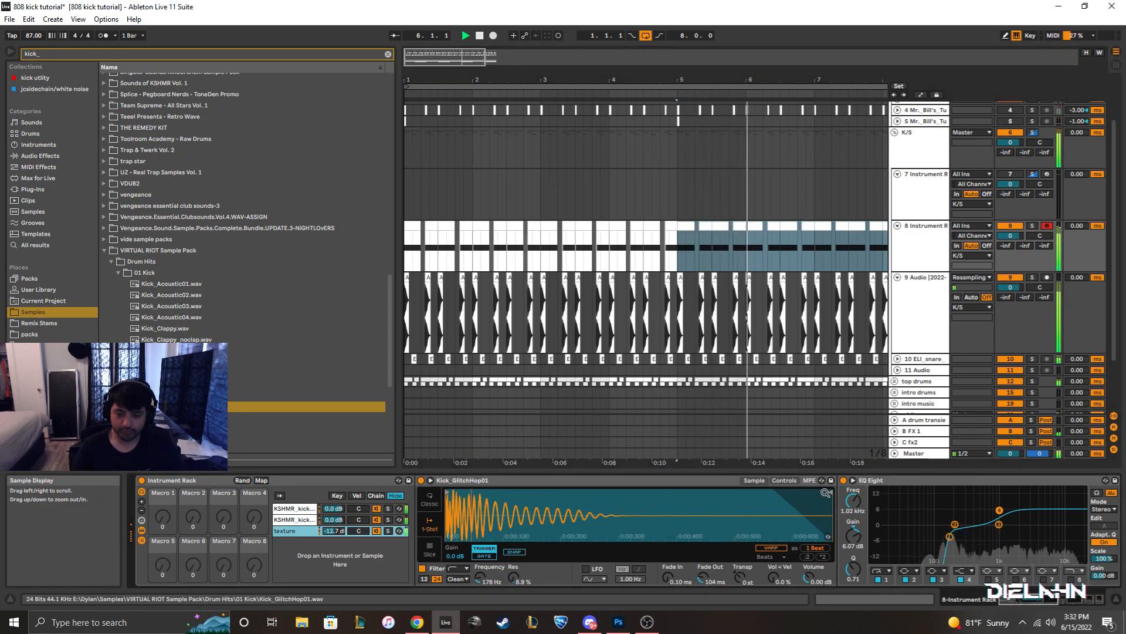
pyautogui.moveTo(828, 491)
pyautogui.mouseDown()
pyautogui.moveTo(493, 492)
pyautogui.moveTo(545, 491)
pyautogui.mouseUp()
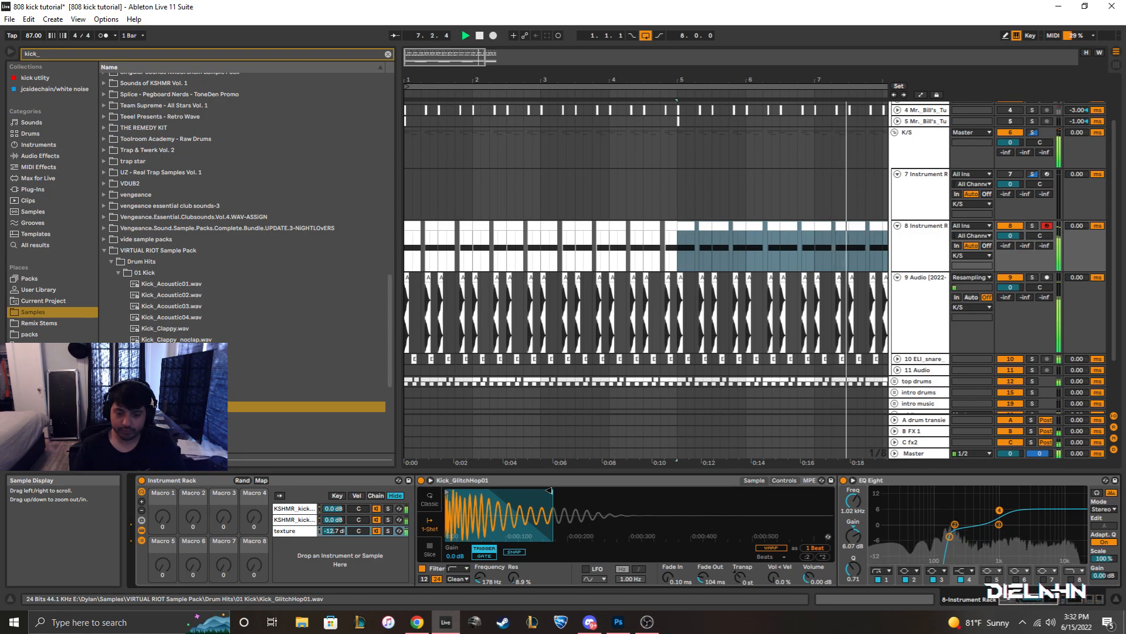
# Set the Kick Amount on the top drums group's JC-Sidechain rack to -23.0 dB.
pyautogui.click(918, 382)
pyautogui.moveTo(457, 524); pyautogui.dragTo(455, 520)
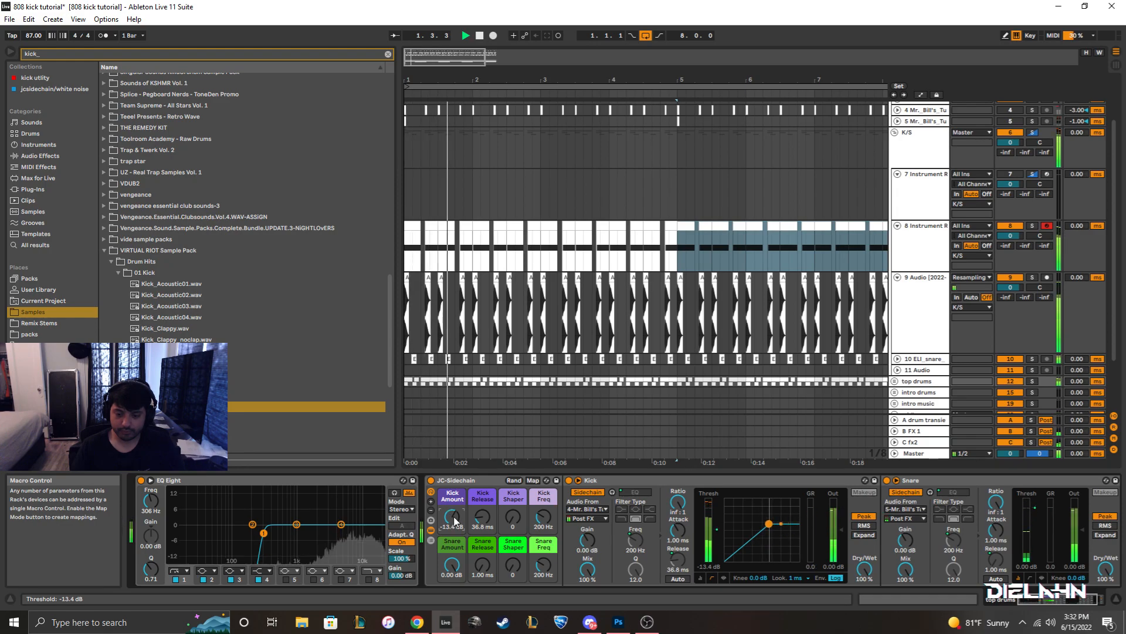
pyautogui.moveTo(455, 521); pyautogui.dragTo(455, 531)
# Fold track 8, unfold the midbass group, and examine its sub and mids tracks and their devices.
pyautogui.moveTo(640, 80); pyautogui.dragTo(646, 55)
pyautogui.click(898, 226)
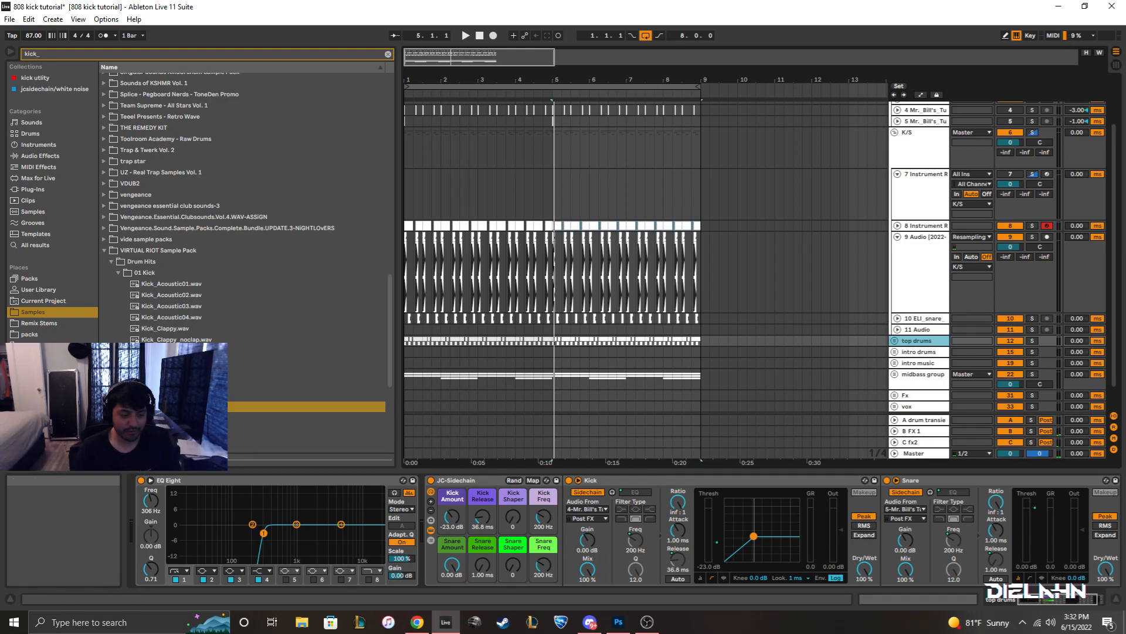
pyautogui.scroll(-1, 632, 353)
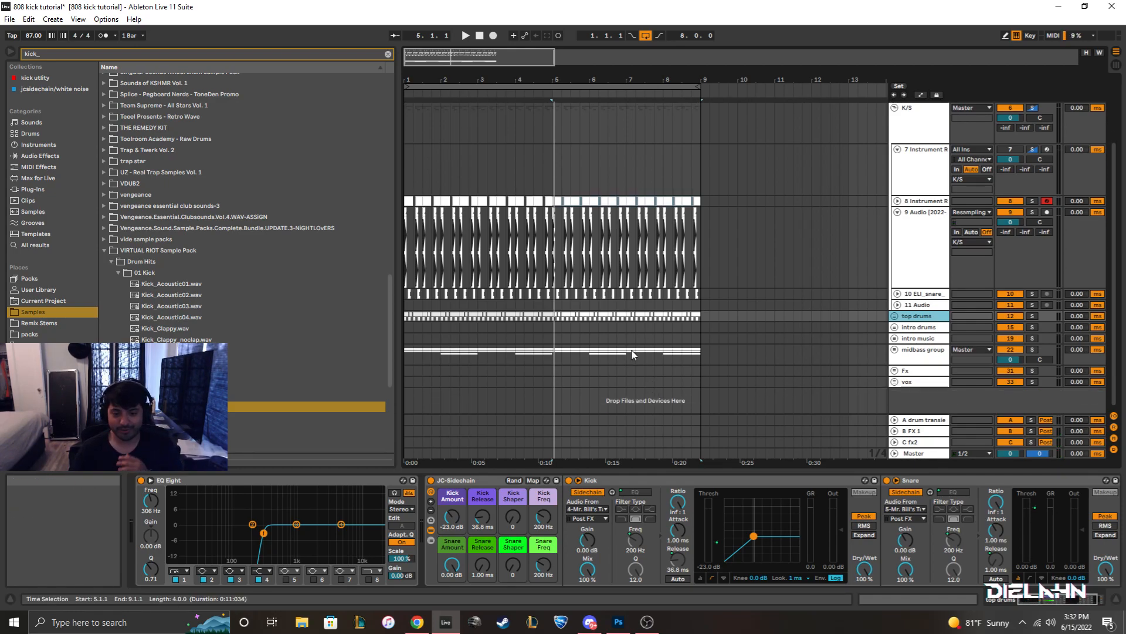
pyautogui.click(898, 350)
pyautogui.click(896, 350)
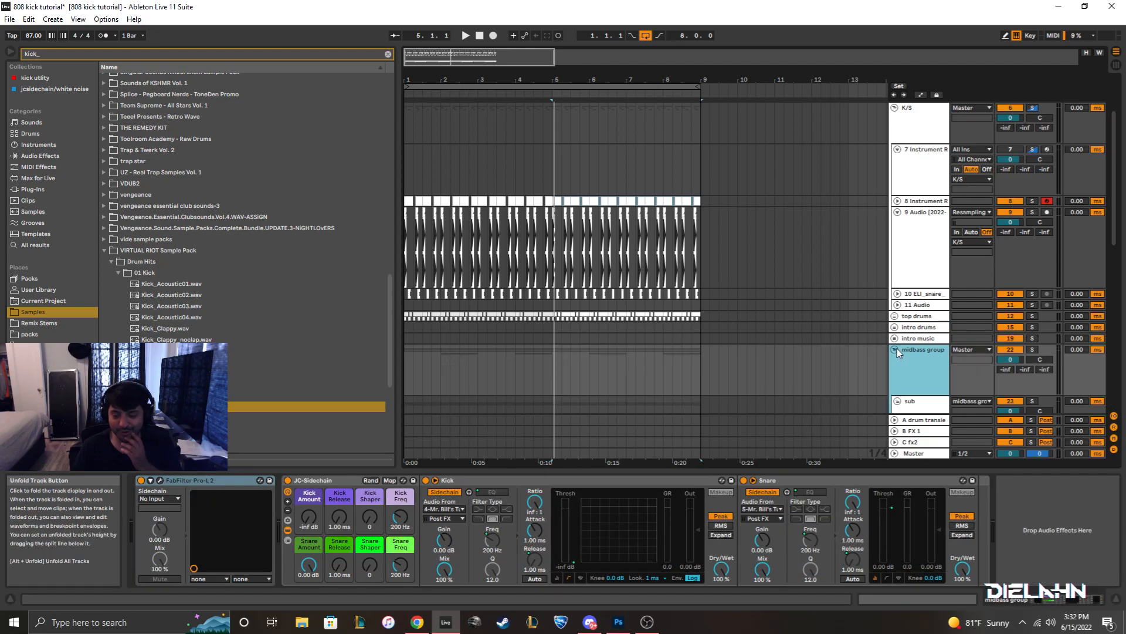
pyautogui.scroll(-4, 899, 350)
pyautogui.scroll(-3, 900, 335)
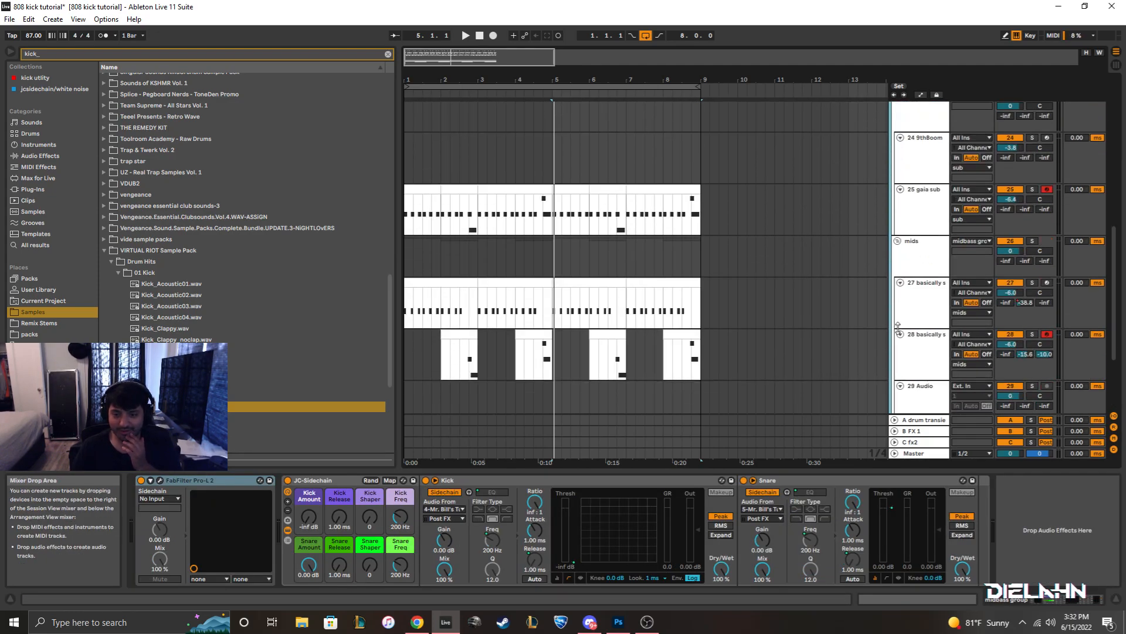
pyautogui.click(917, 340)
pyautogui.click(921, 255)
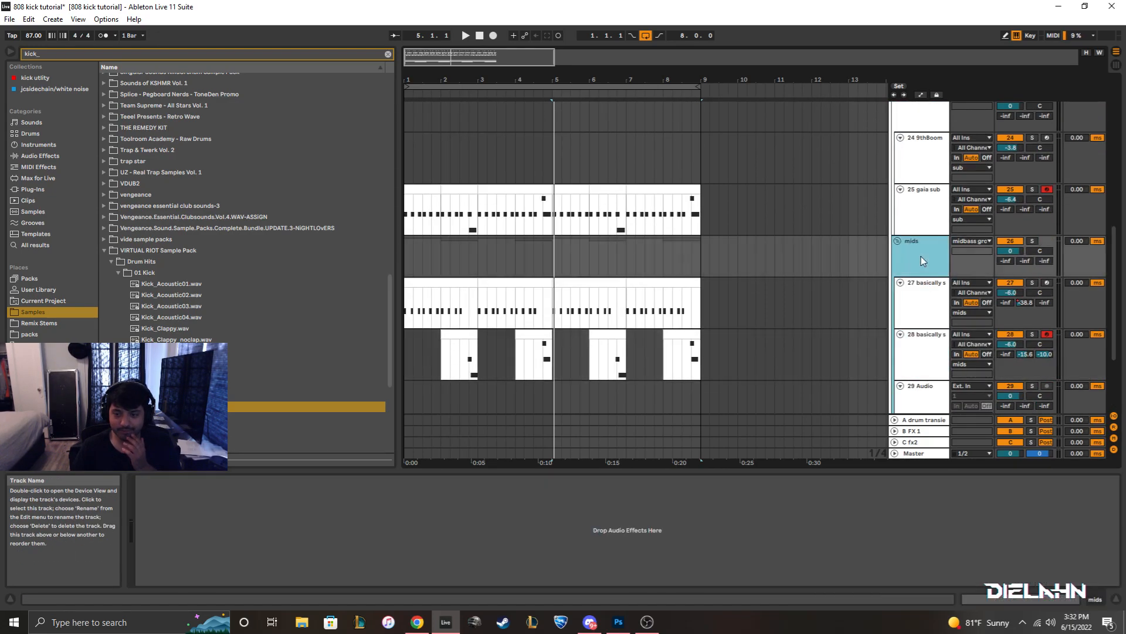
pyautogui.click(913, 313)
pyautogui.scroll(10, 924, 252)
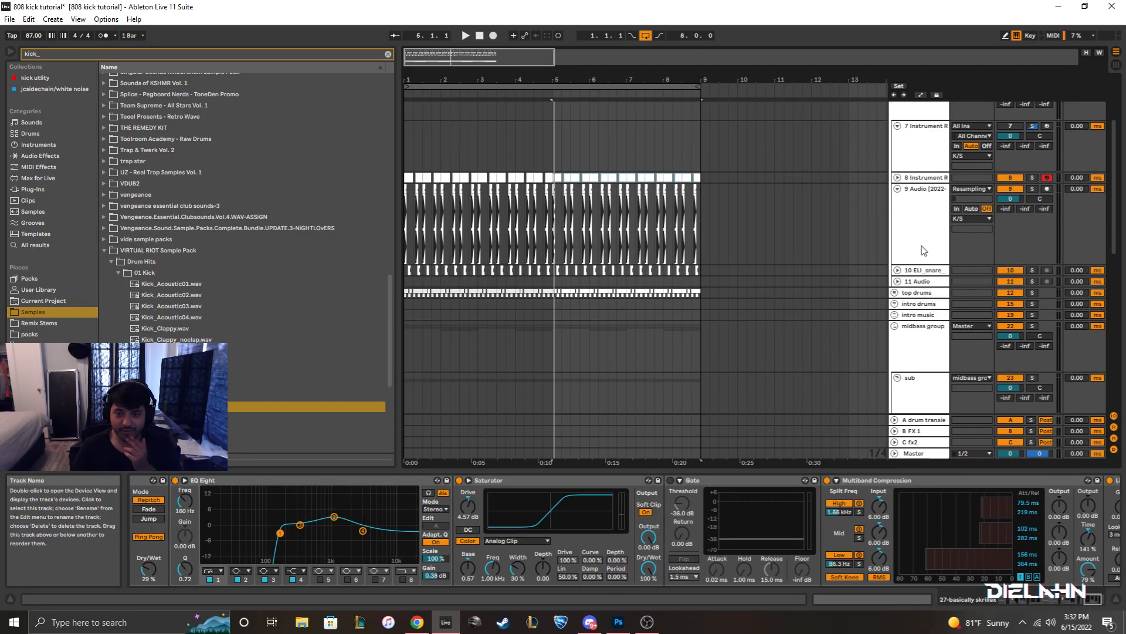
# Unfold the top drums group to show its tracks.
pyautogui.click(924, 249)
pyautogui.click(895, 292)
pyautogui.scroll(1, 906, 271)
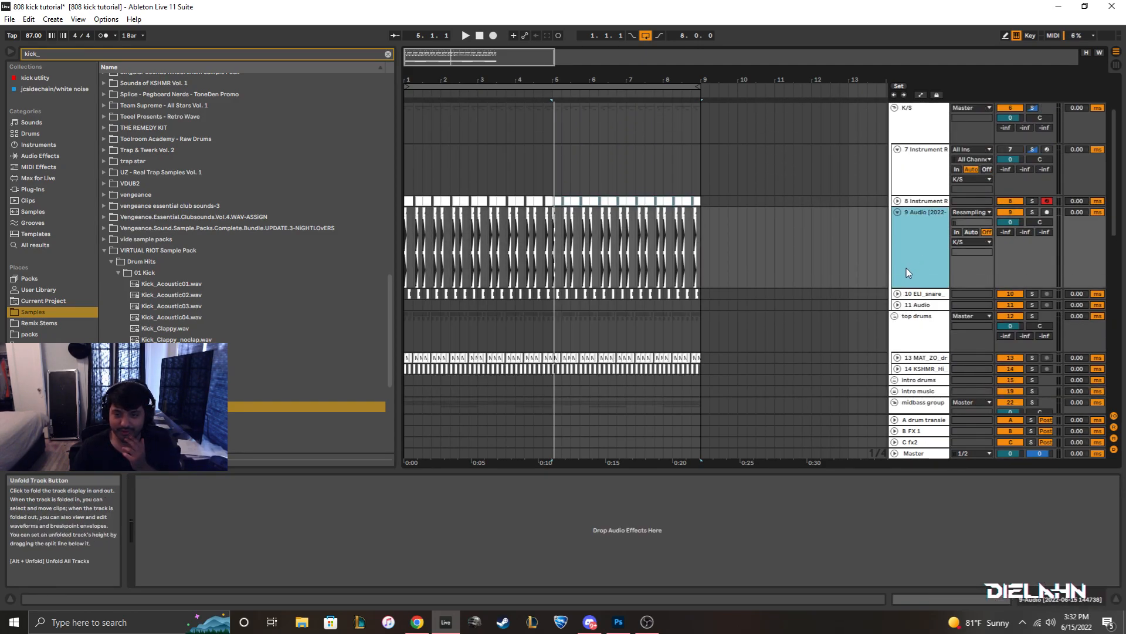
pyautogui.scroll(-2, 863, 334)
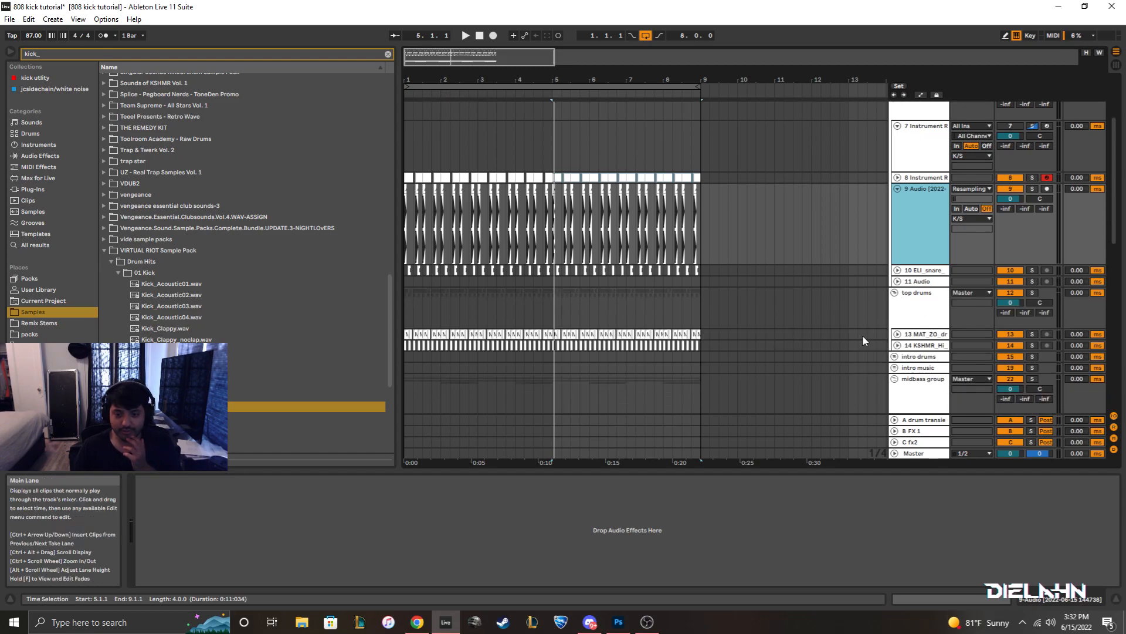
# Zoom to the first snare clip on track 10, unfold the track, and listen to it soloed.
pyautogui.click(410, 270)
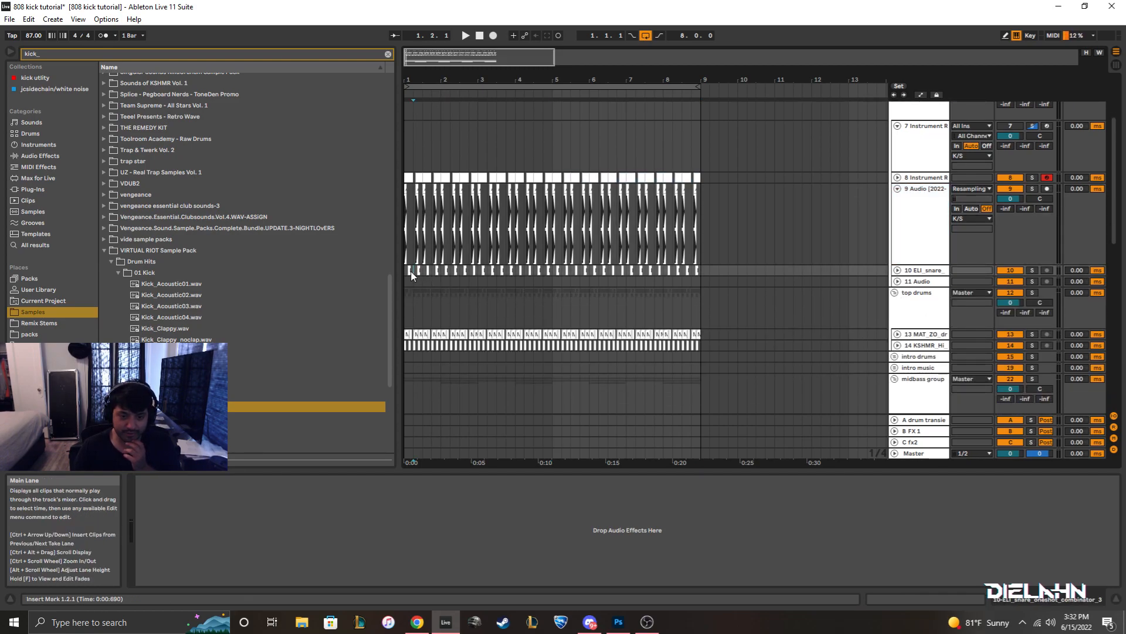
pyautogui.doubleClick(414, 79)
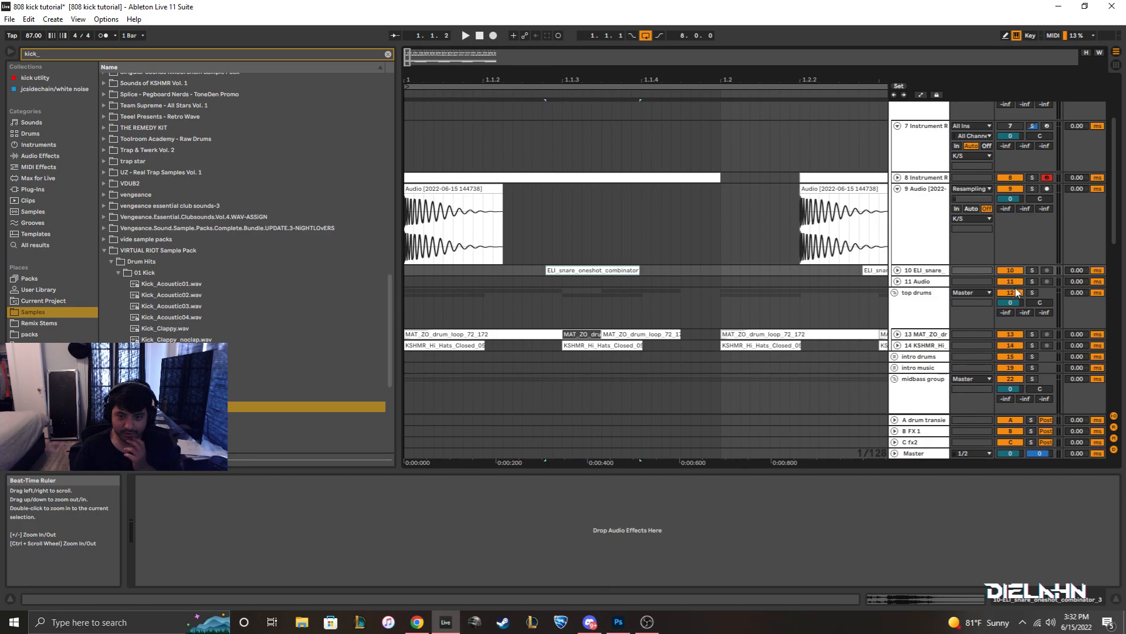
pyautogui.click(899, 273)
pyautogui.click(908, 274)
pyautogui.rightClick(595, 268)
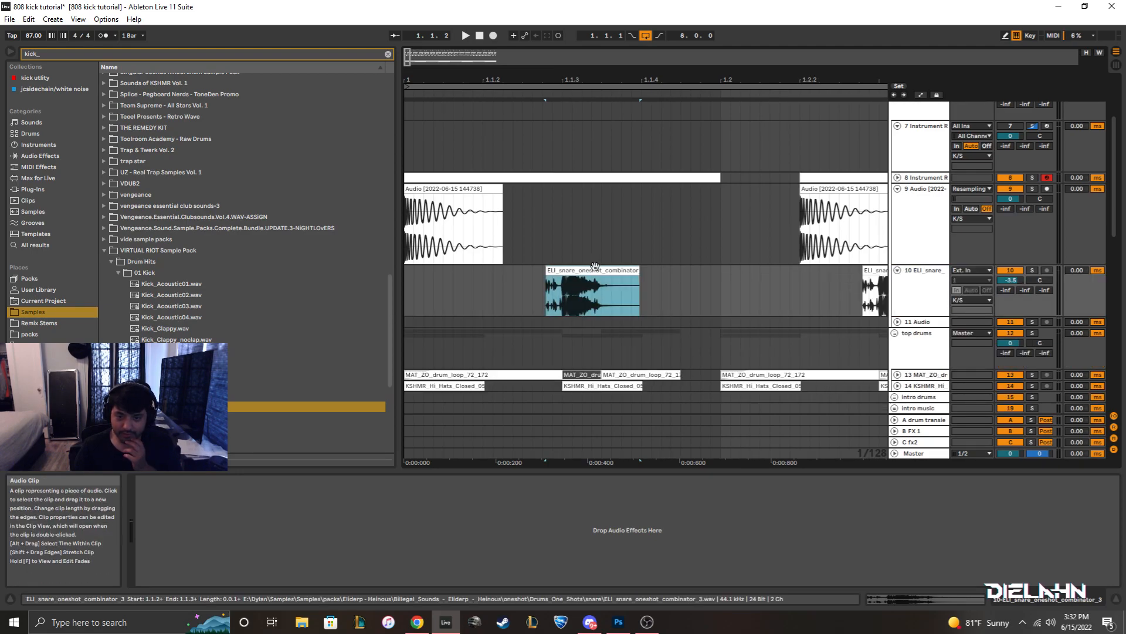
pyautogui.click(591, 270)
pyautogui.click(1033, 269)
pyautogui.press('space')
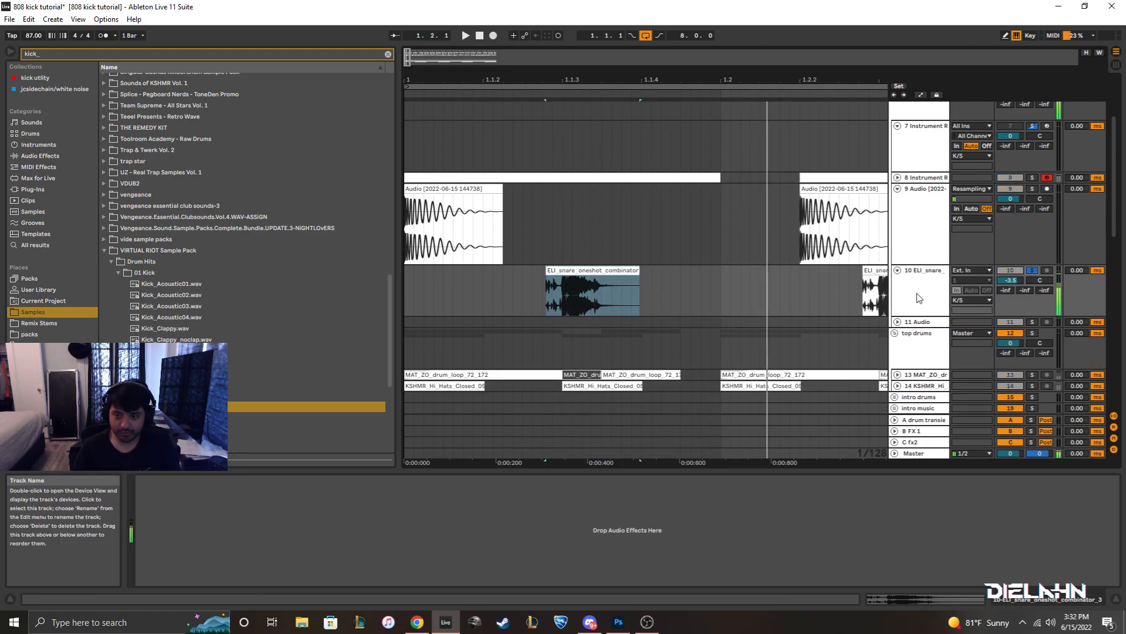
# Locate the first snare clip's source sample in the browser and view its snare folder.
pyautogui.rightClick(600, 273)
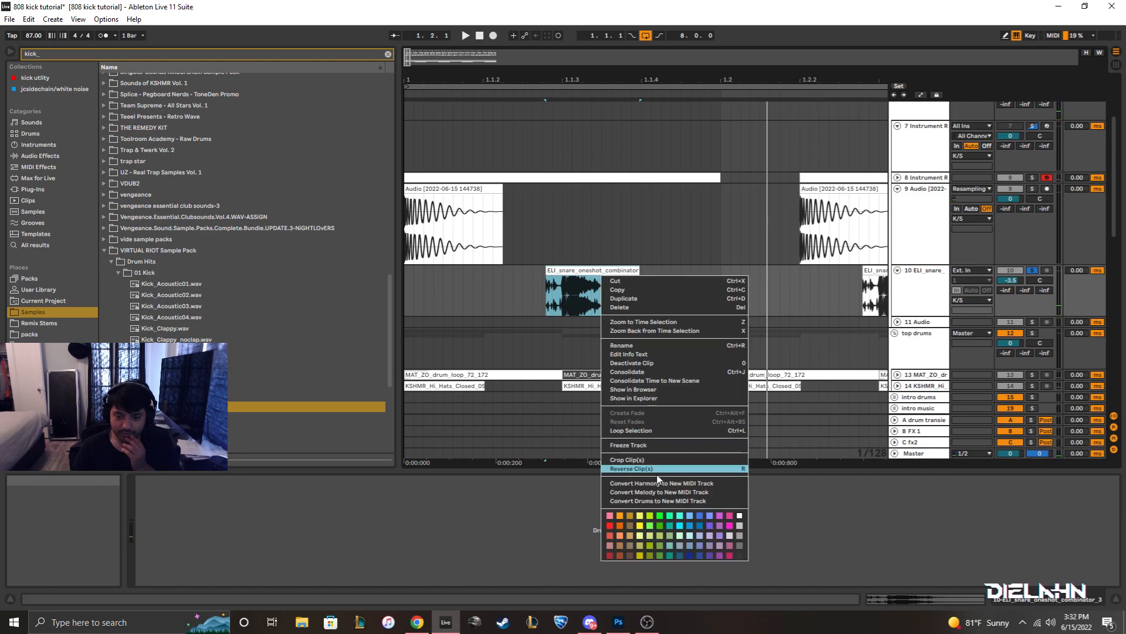
pyautogui.click(656, 390)
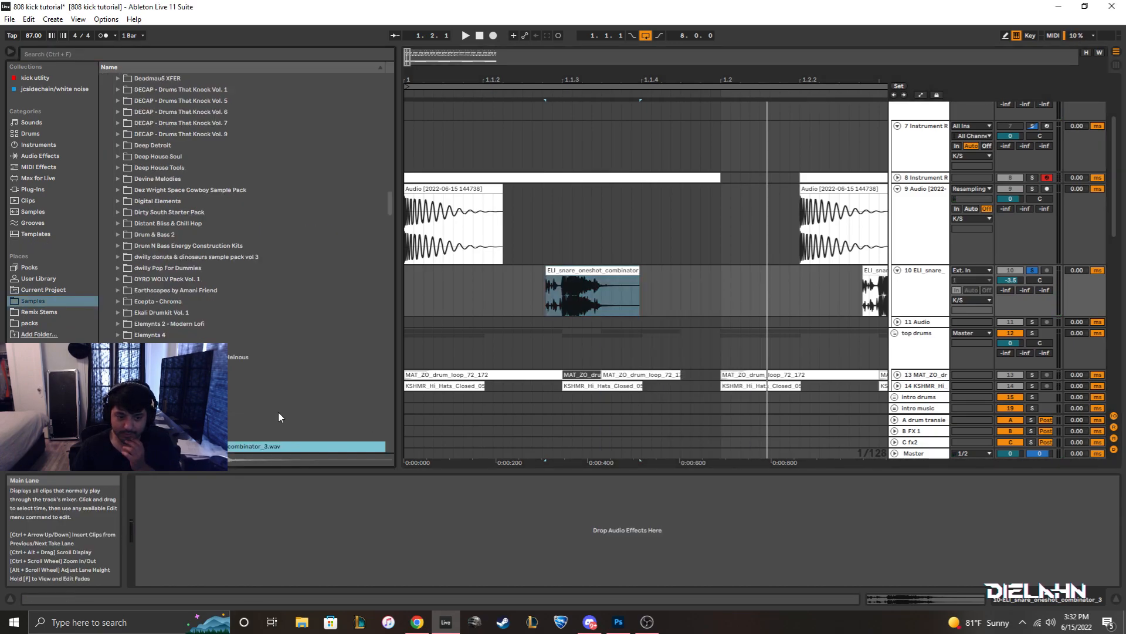
pyautogui.click(185, 345)
pyautogui.scroll(-1, 185, 344)
pyautogui.click(185, 333)
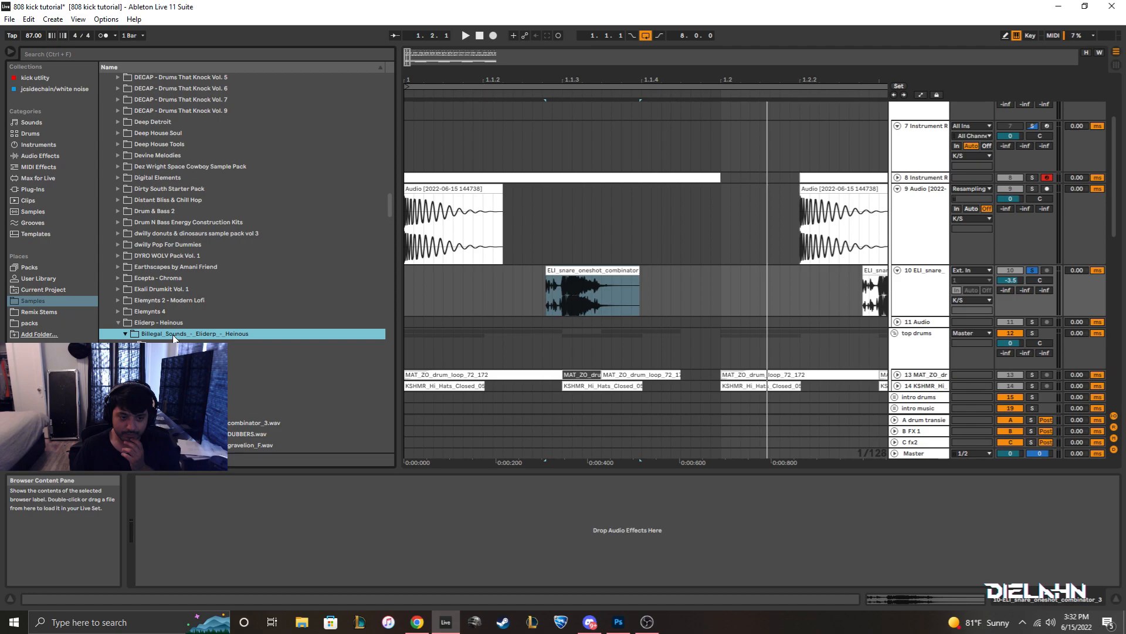
pyautogui.scroll(-1, 186, 332)
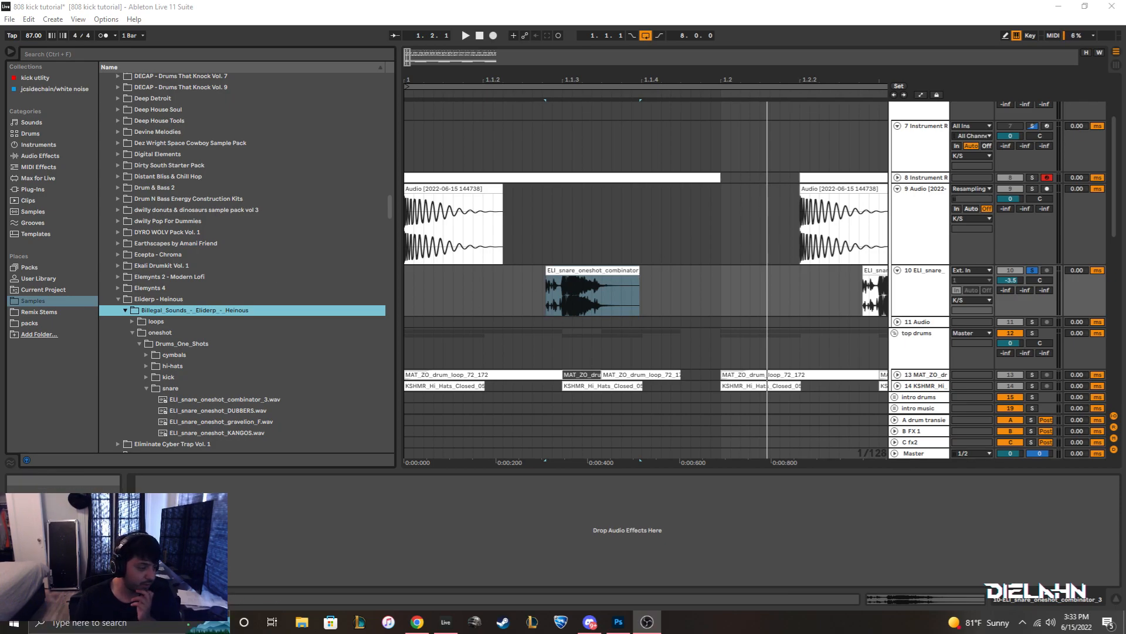
# Audition the ELI snare one-shots and place ELI_snare_oneshot_gravelion_F.wav on track 10 at 1.1.3.
pyautogui.click(254, 398)
pyautogui.click(249, 410)
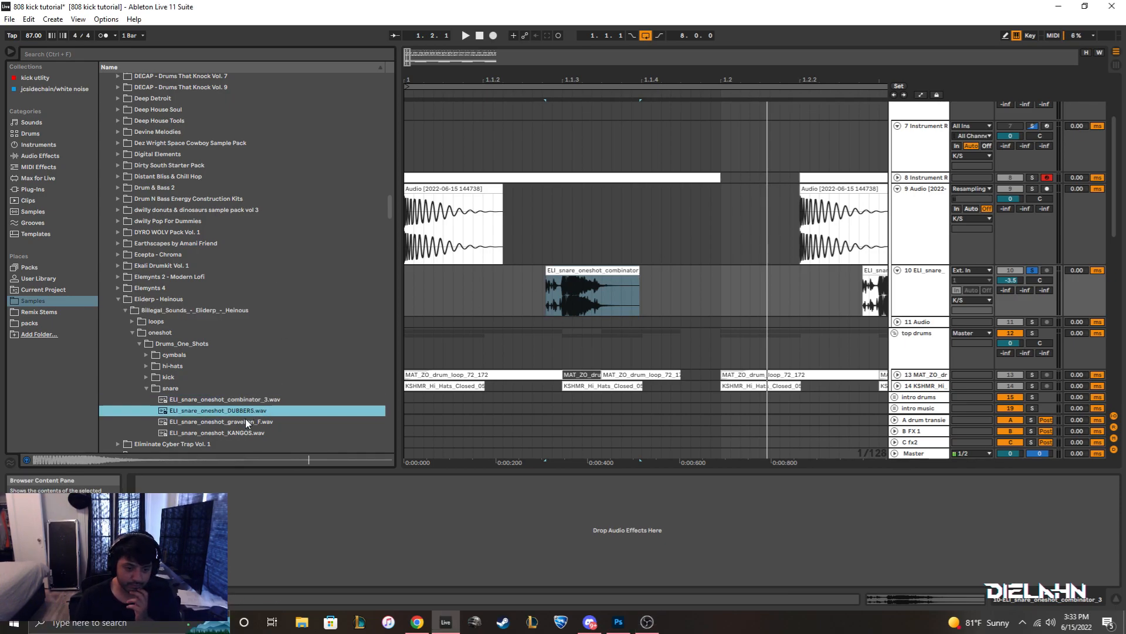
pyautogui.click(245, 421)
pyautogui.click(244, 432)
pyautogui.moveTo(233, 423); pyautogui.dragTo(564, 290)
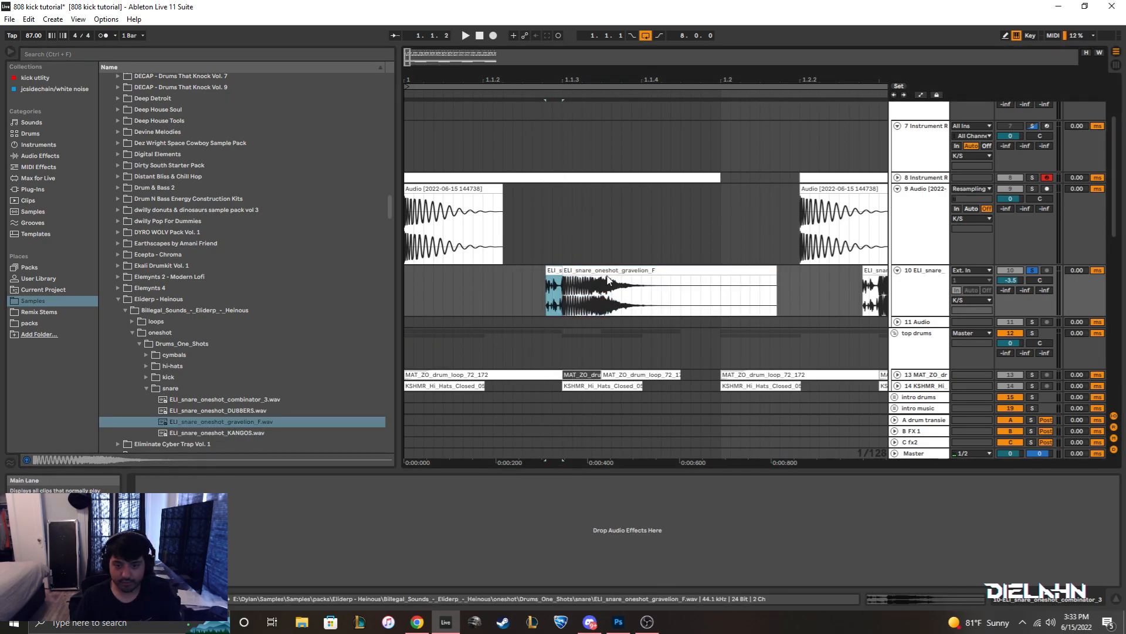
# Paste a copy of the gravelion snare over track 10's second snare hit at 1.2.3.
pyautogui.moveTo(626, 79); pyautogui.dragTo(622, 37)
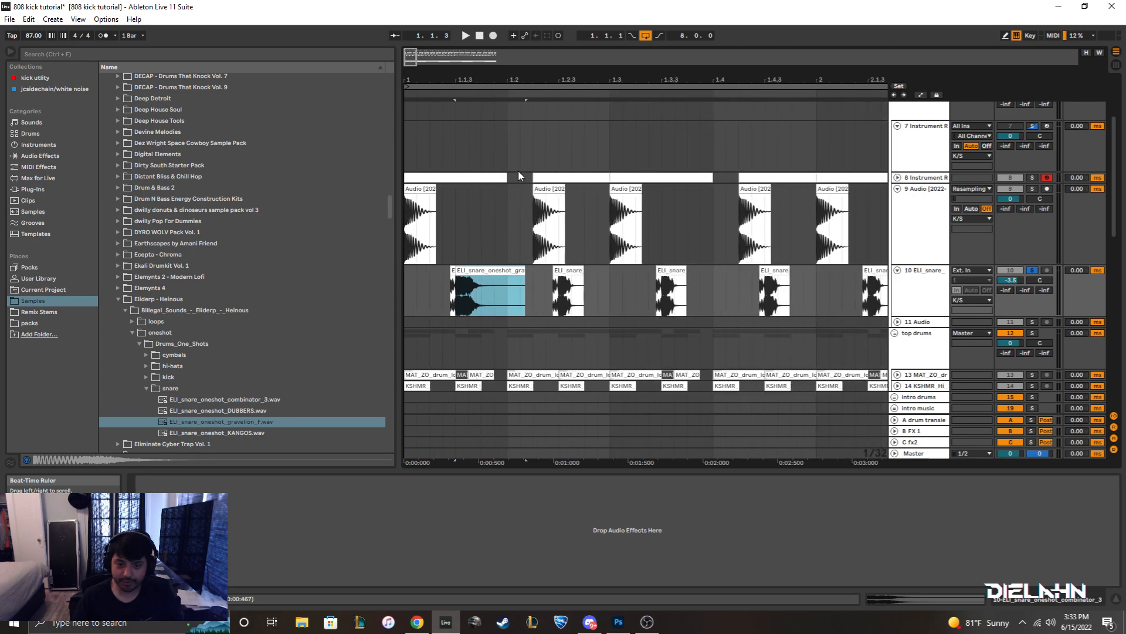
pyautogui.click(564, 287)
pyautogui.hotkey('ctrl', 'v')
# Play the replaced snares and unsolo track 10 to hear them with the other tracks.
pyautogui.click(479, 35)
pyautogui.press('space')
pyautogui.press('space')
pyautogui.press('space')
pyautogui.press('space')
pyautogui.click(1033, 270)
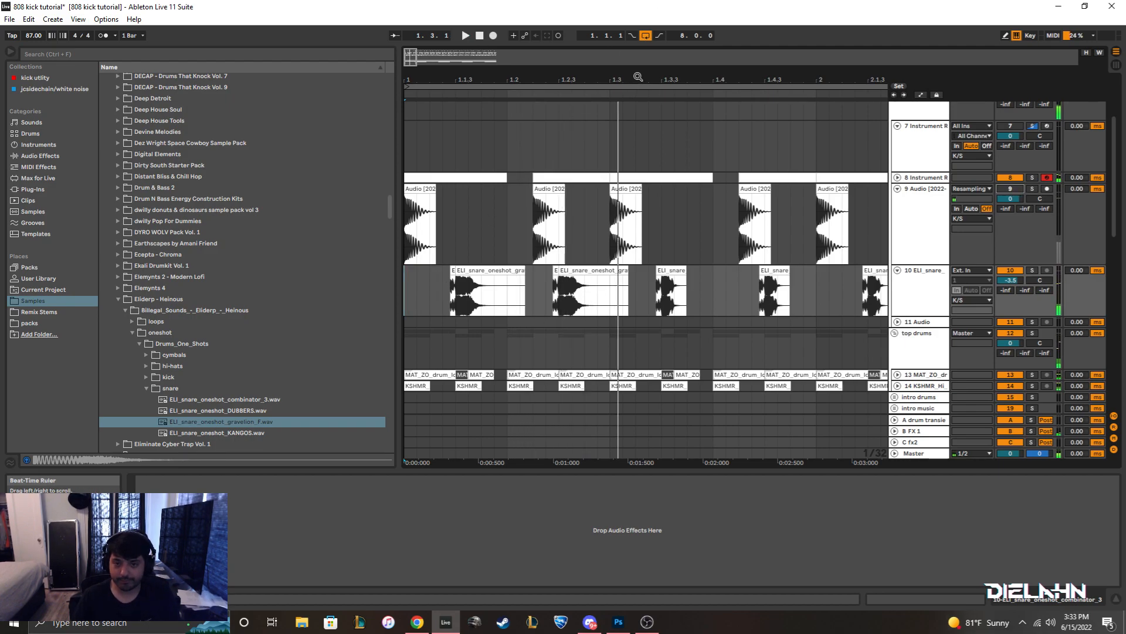
# Unfold track 13 and play its MAT_ZO drum loop soloed, followed by the soloed KSHMR hi-hat on track 14.
pyautogui.moveTo(637, 77); pyautogui.dragTo(636, 58)
pyautogui.doubleClick(430, 374)
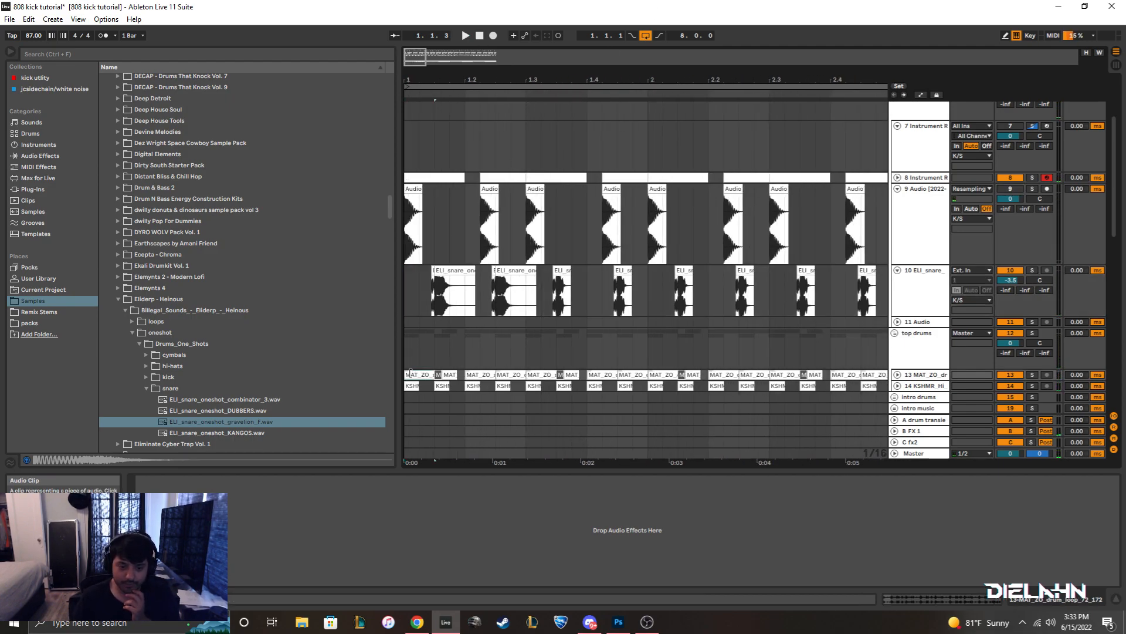
pyautogui.click(898, 344)
pyautogui.scroll(-3, 998, 293)
pyautogui.click(1032, 269)
pyautogui.press('space')
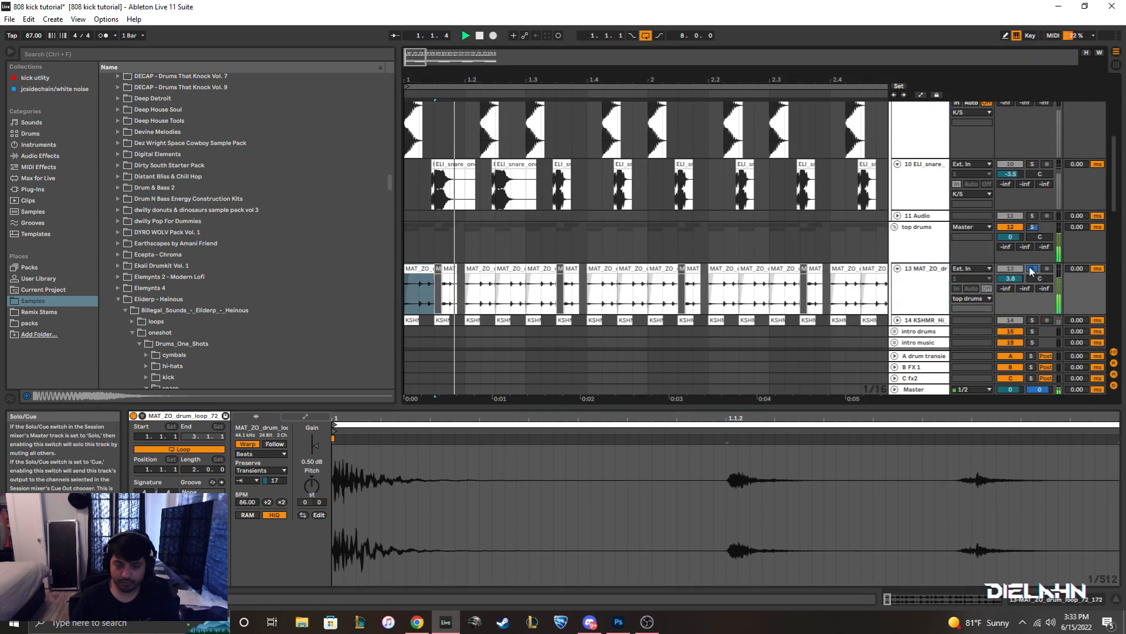
pyautogui.click(1032, 320)
pyautogui.click(894, 322)
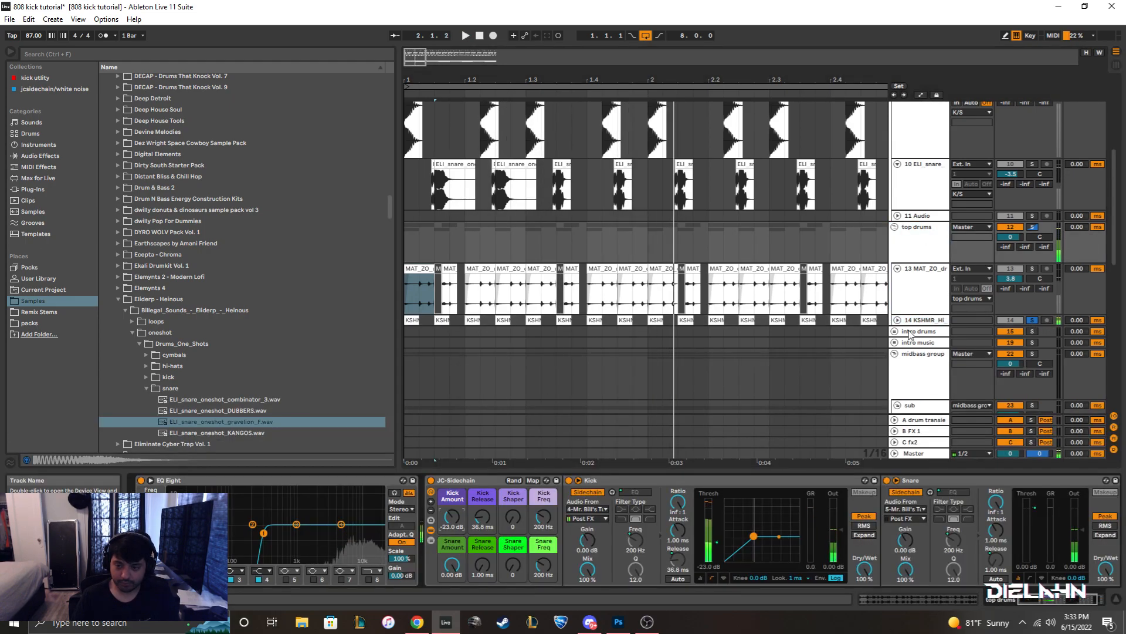
pyautogui.scroll(-3, 870, 301)
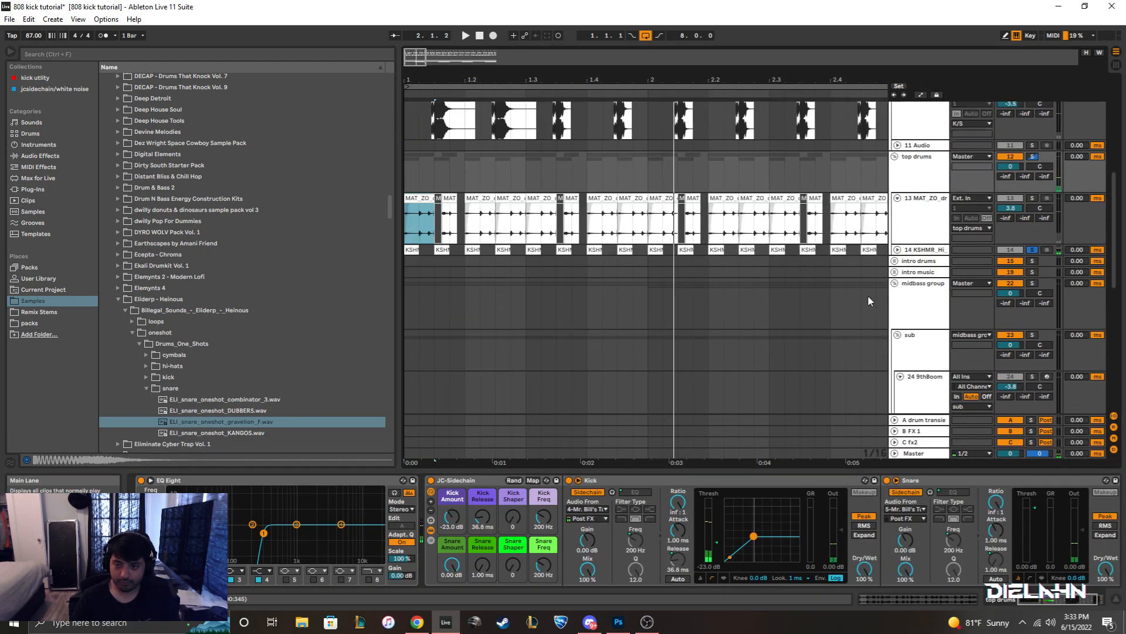
pyautogui.click(894, 283)
pyautogui.scroll(2, 927, 247)
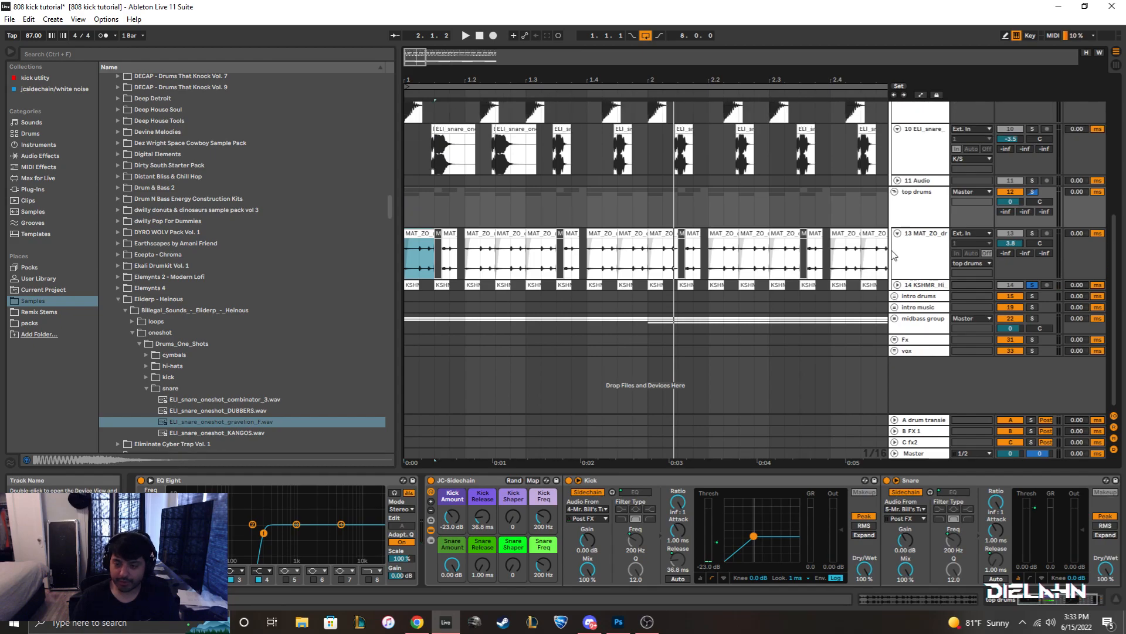
pyautogui.scroll(2, 927, 234)
pyautogui.click(927, 229)
pyautogui.scroll(-1, 895, 361)
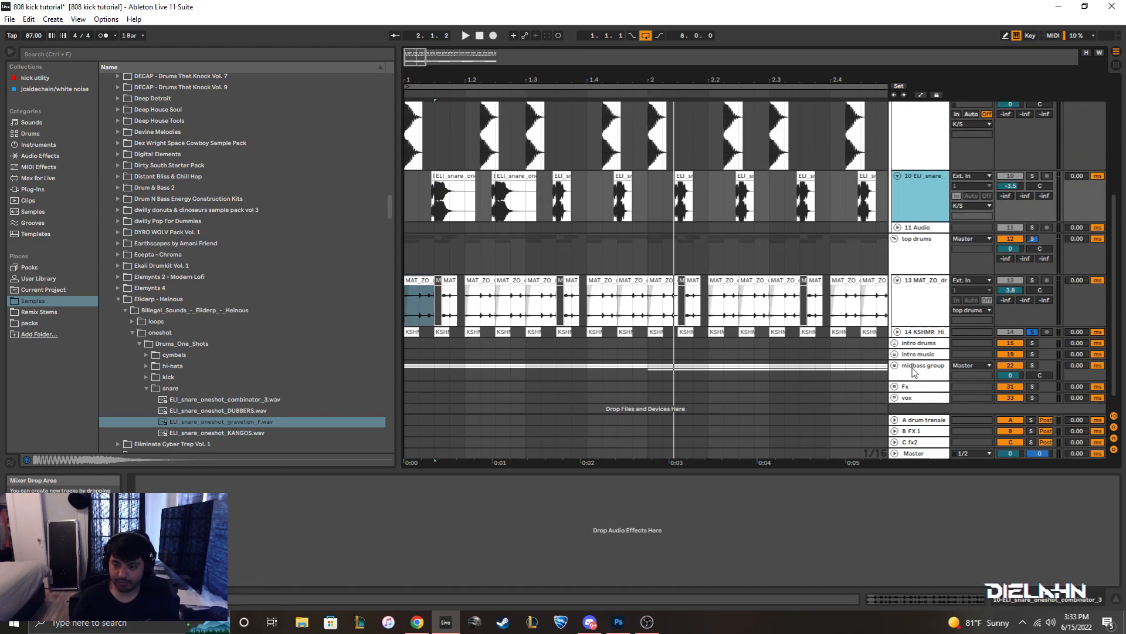
# Expand the midbass group and select the gaia sub track inside its sub group to view its clip and devices.
pyautogui.click(897, 371)
pyautogui.click(895, 367)
pyautogui.scroll(-3, 896, 370)
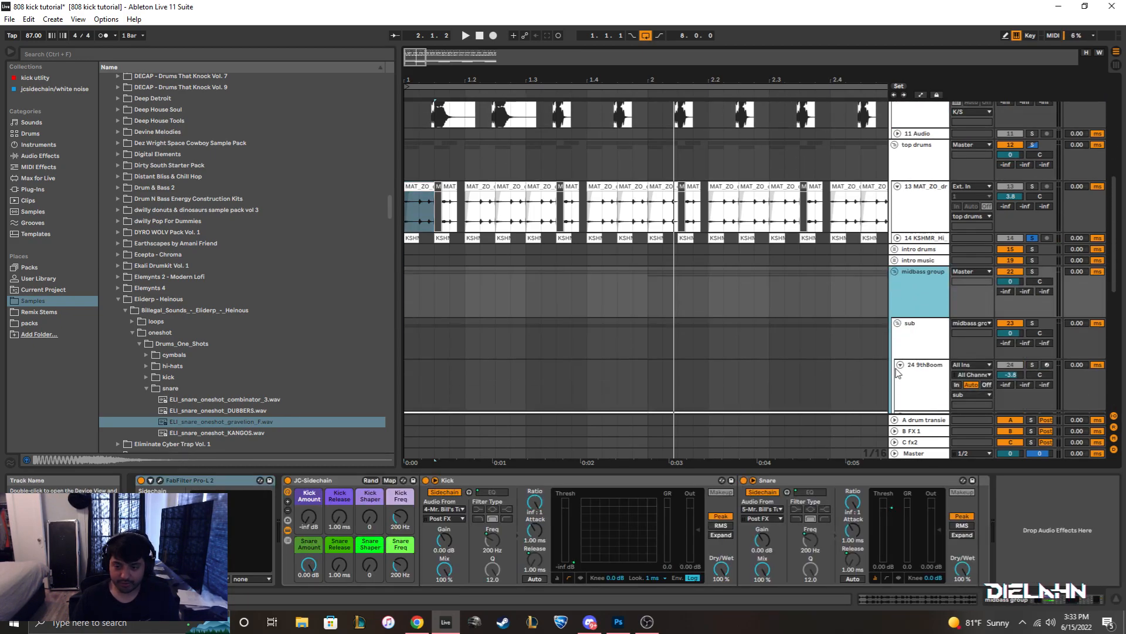
pyautogui.click(904, 381)
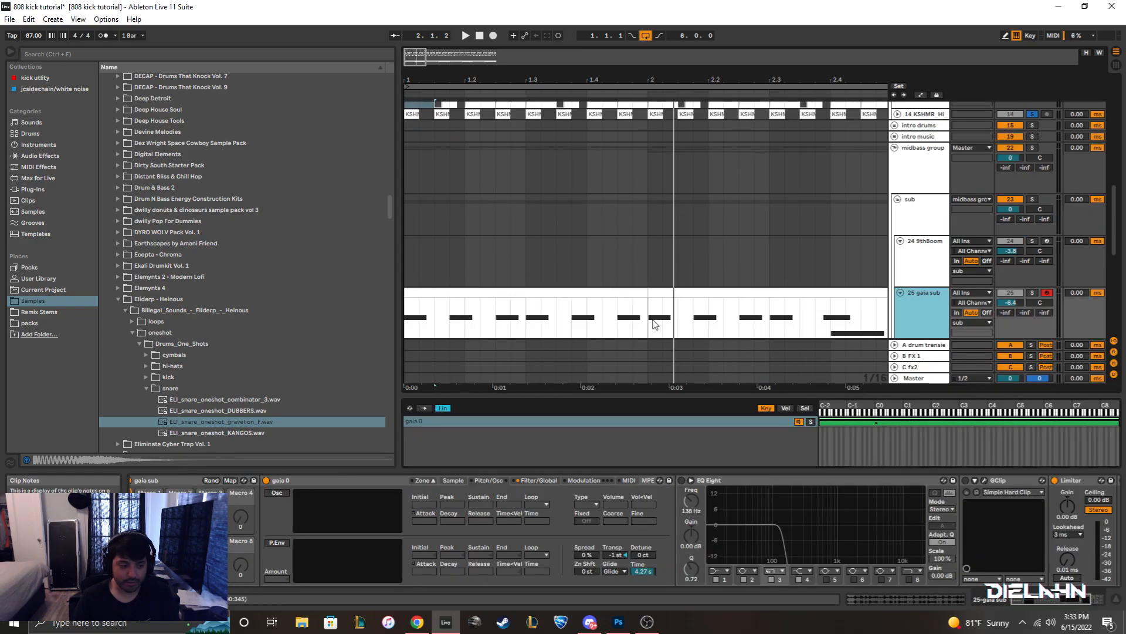